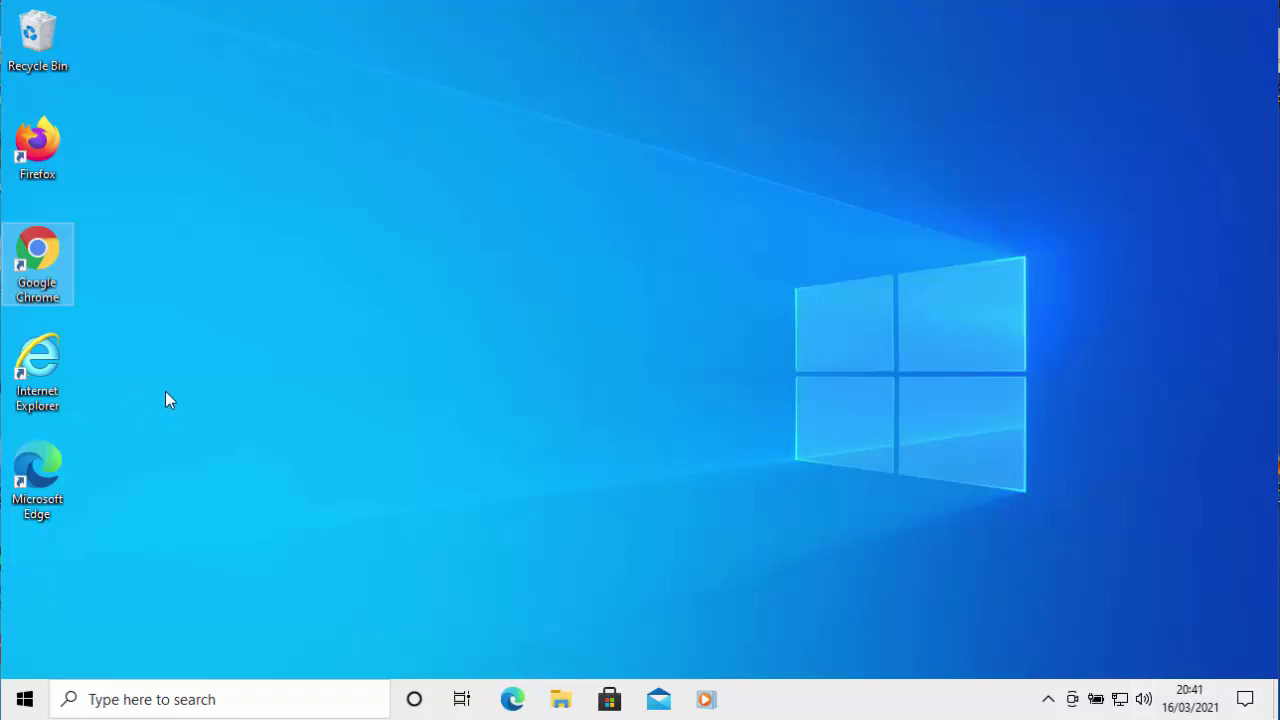
Open Google Chrome and go to adobe.com/reader
double_click(35, 252)
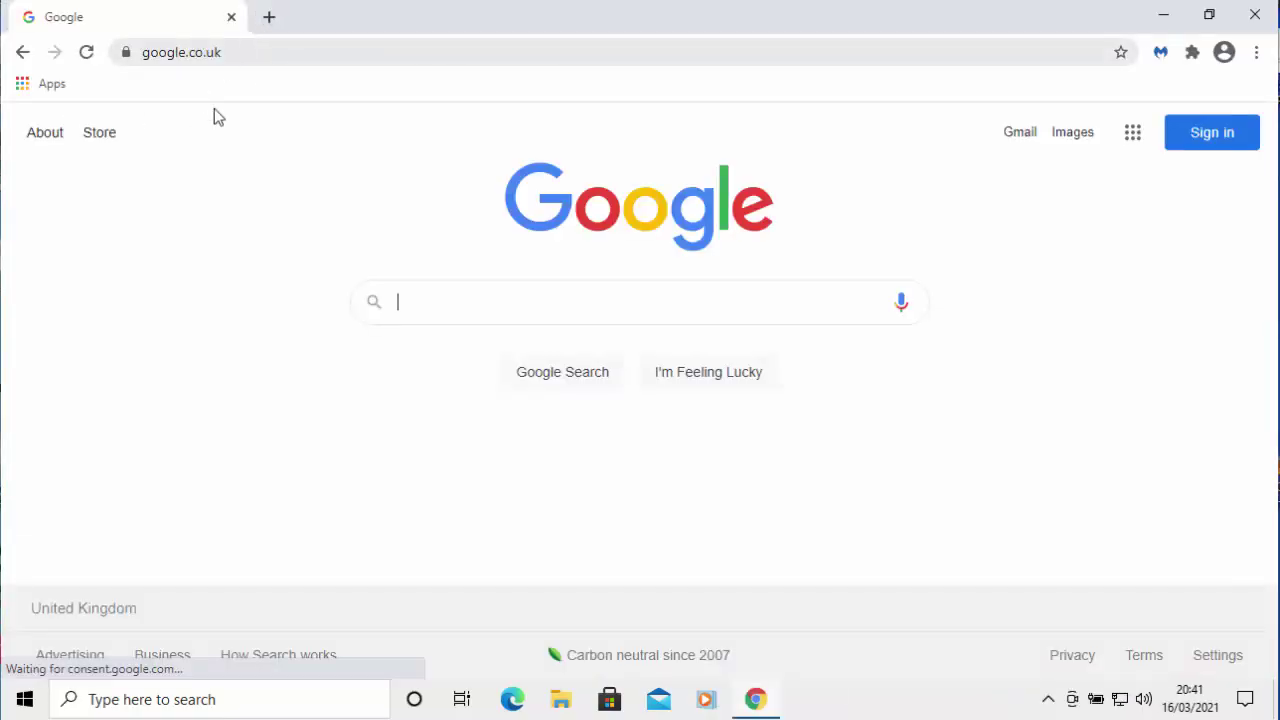
click(233, 52)
key(BackSpace)
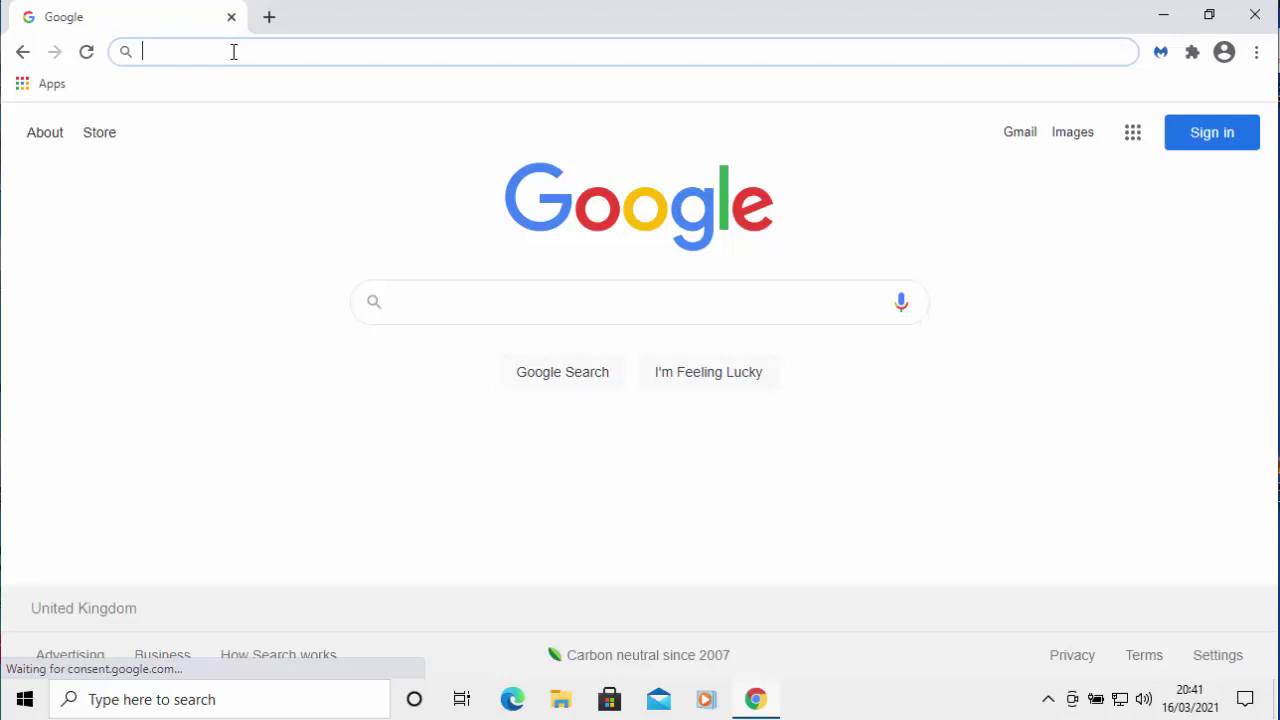
text(a)
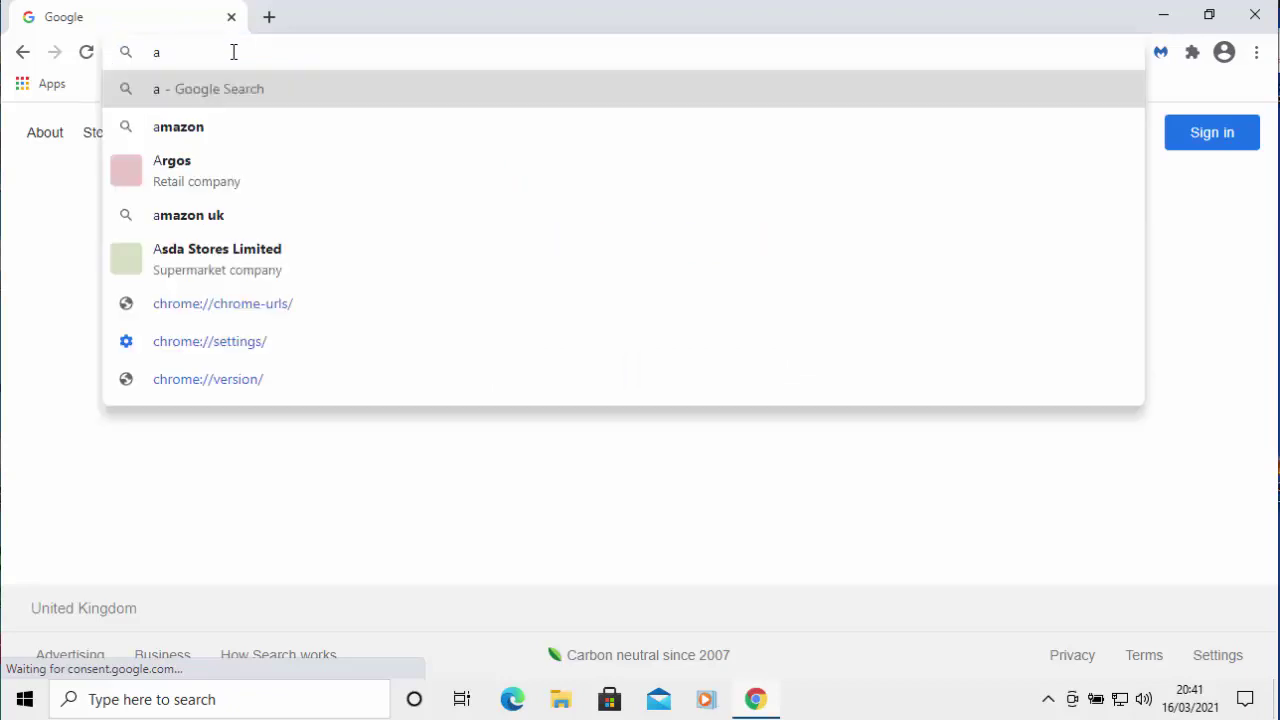
text(dobe.co)
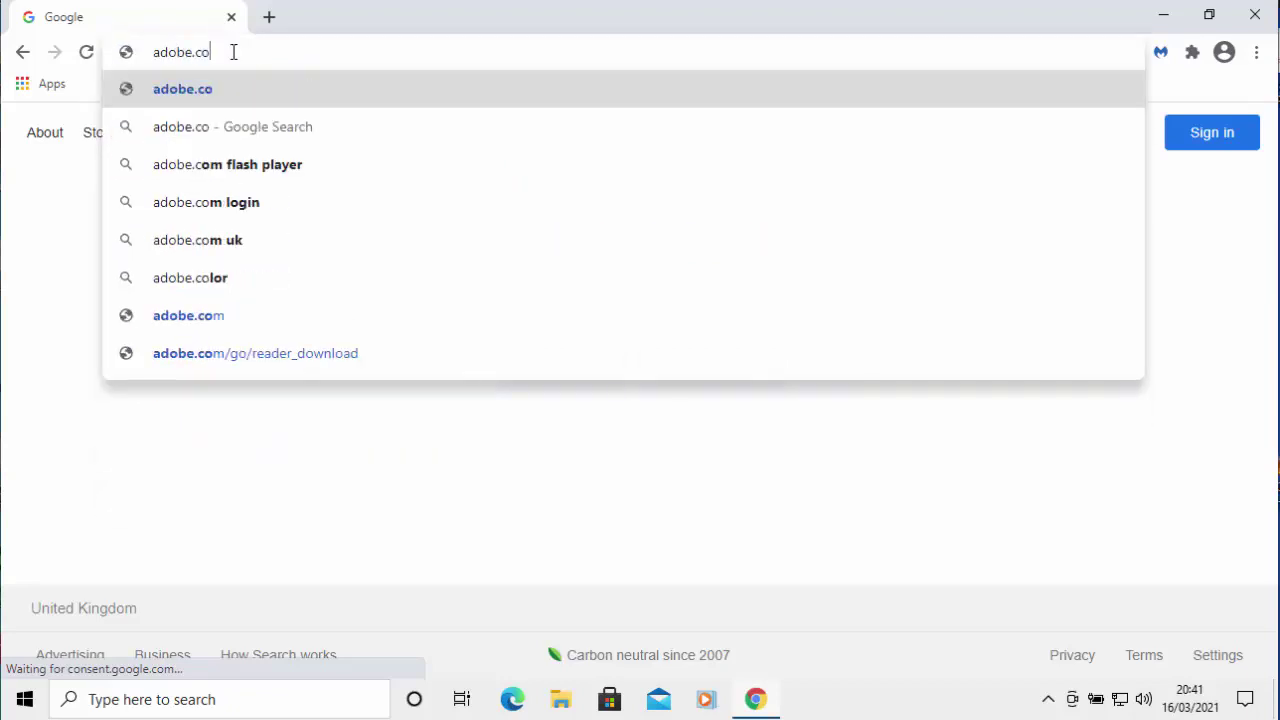
text(m/r)
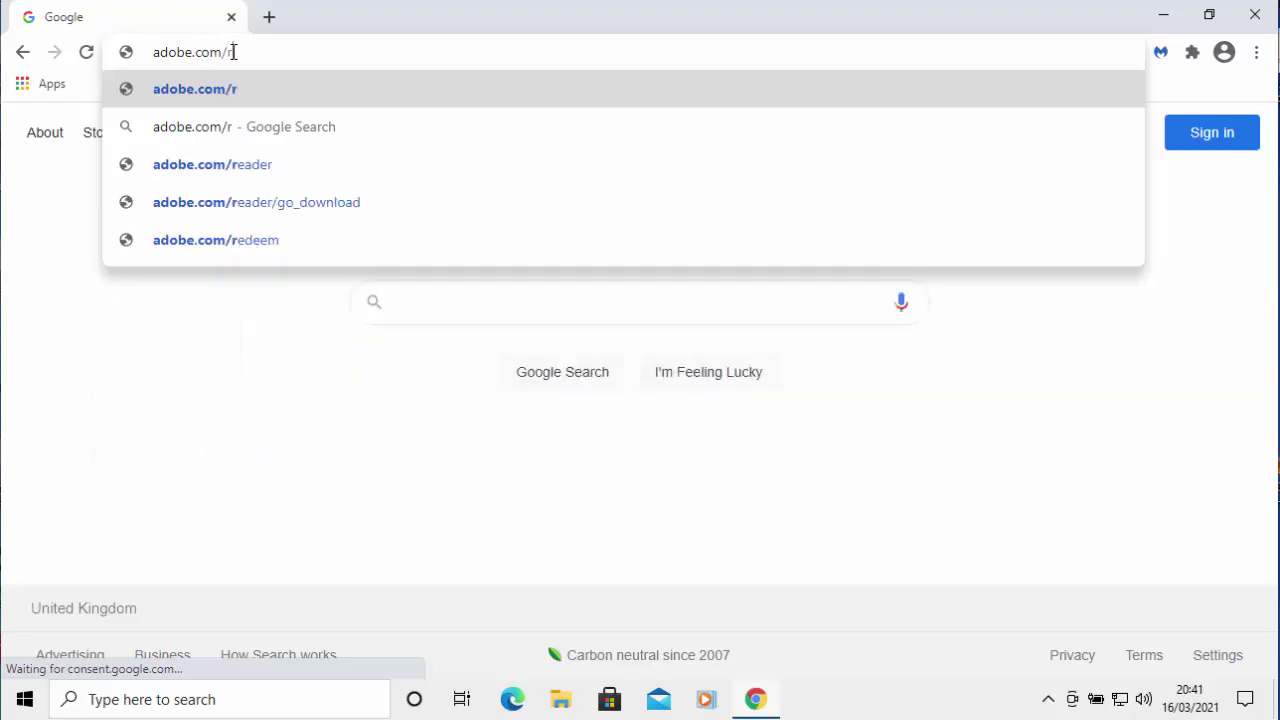
text(eafde)
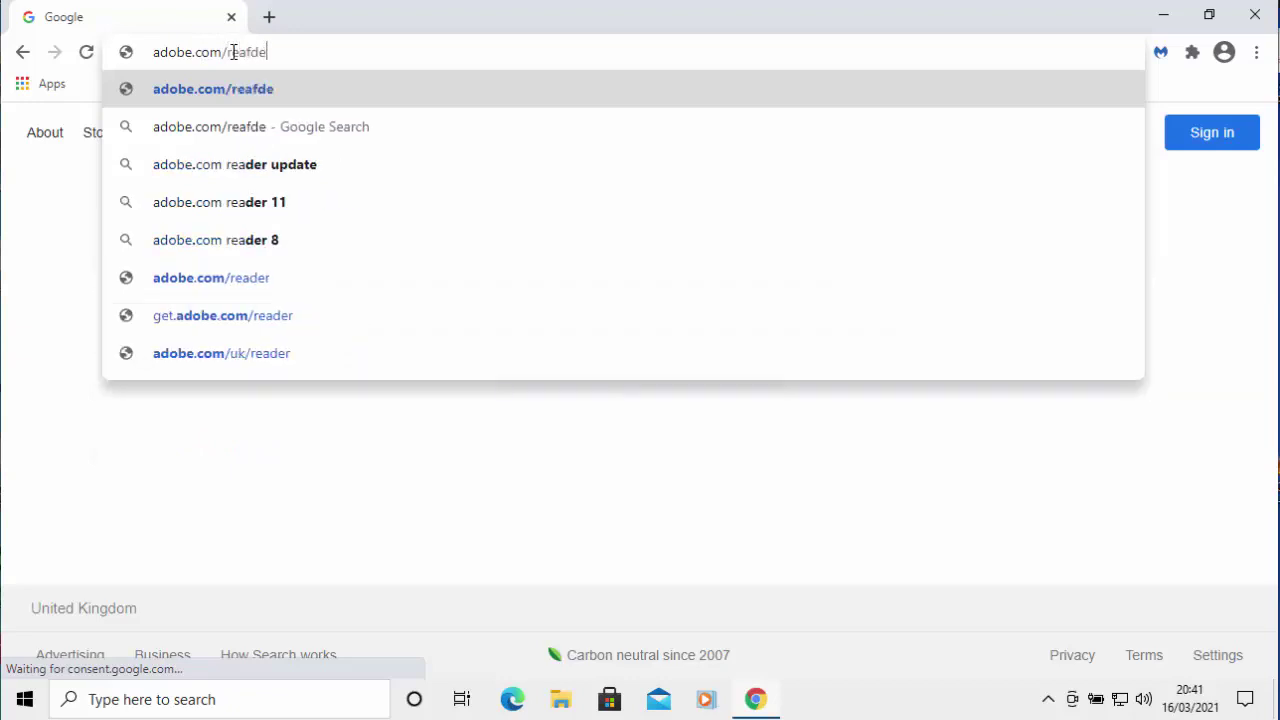
key(BackSpace)
key(BackSpace)
key(BackSpace)
text(der)
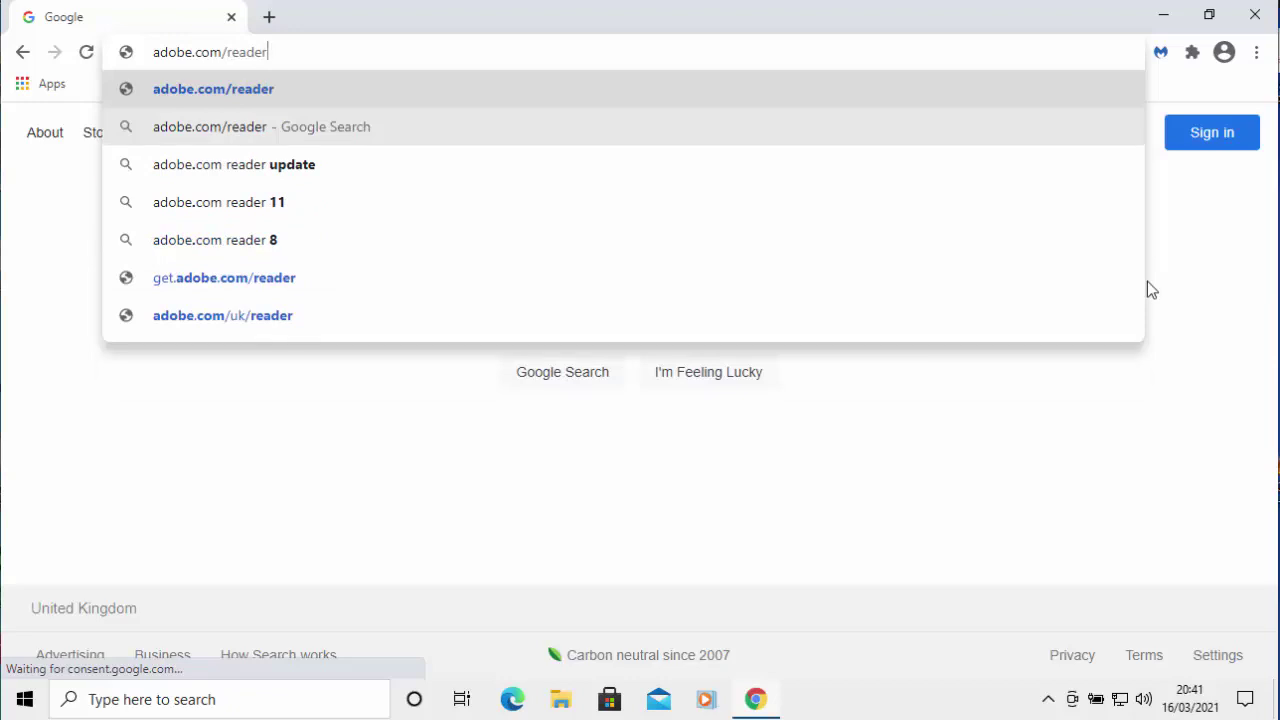
key(Return)
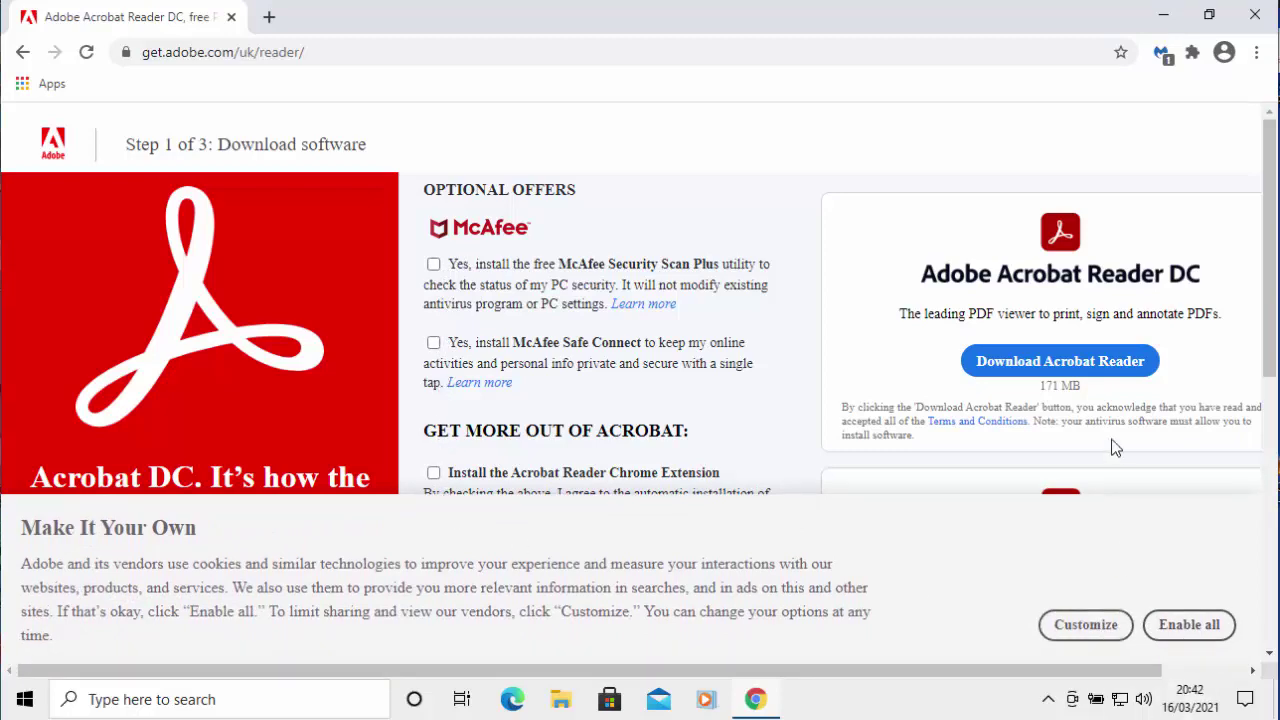
Download the Adobe Acrobat Reader DC installer from Adobe's download page and close the browser
scroll(520, 440, down, 1)
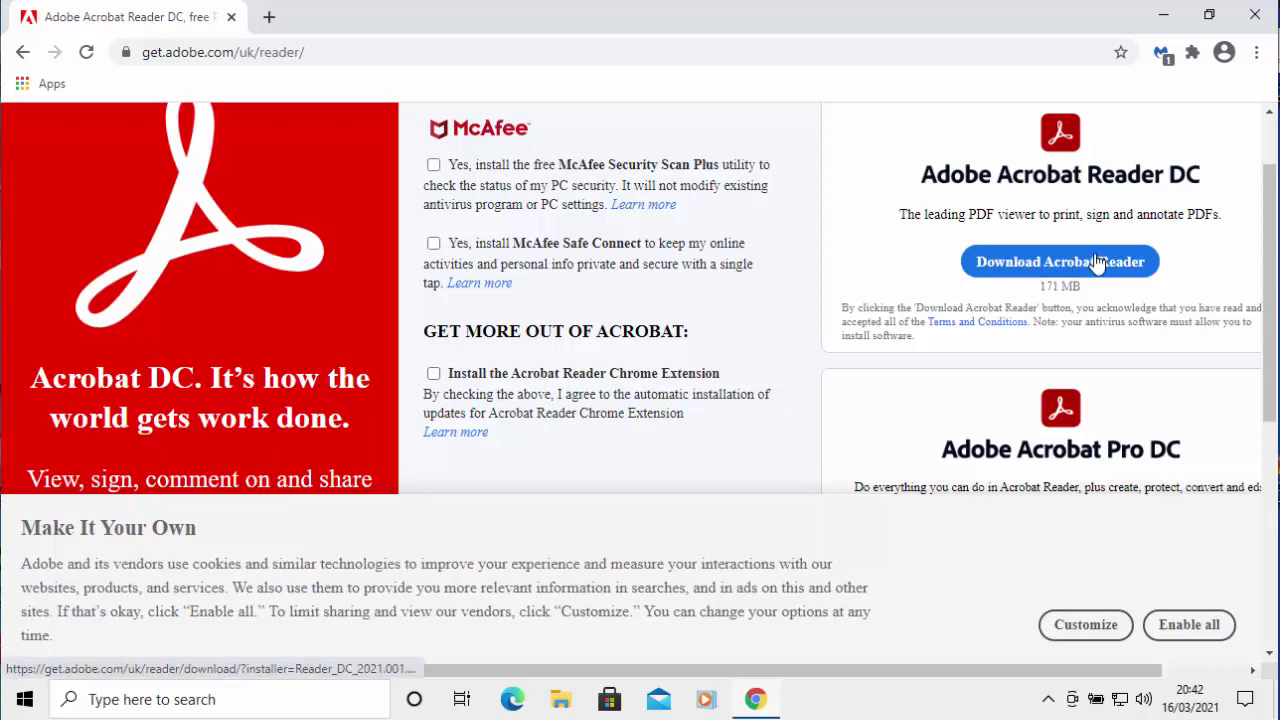
scroll(1200, 270, down, 1)
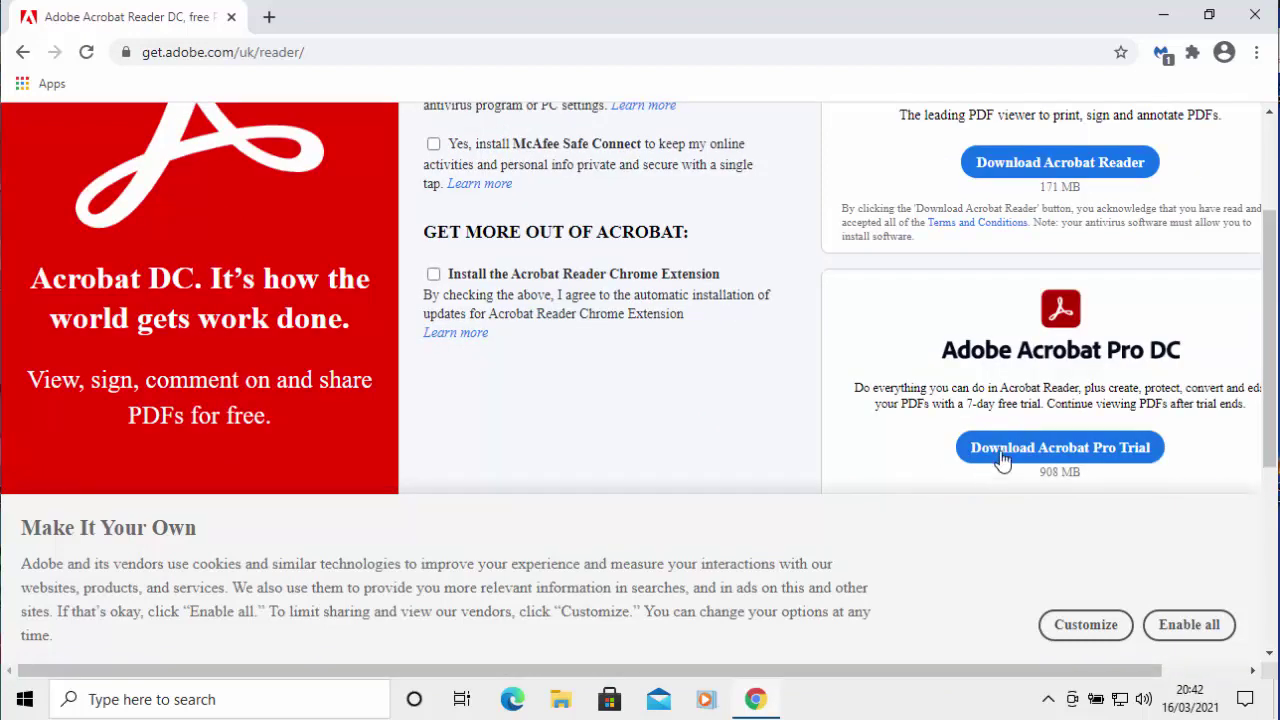
scroll(1150, 450, up, 1)
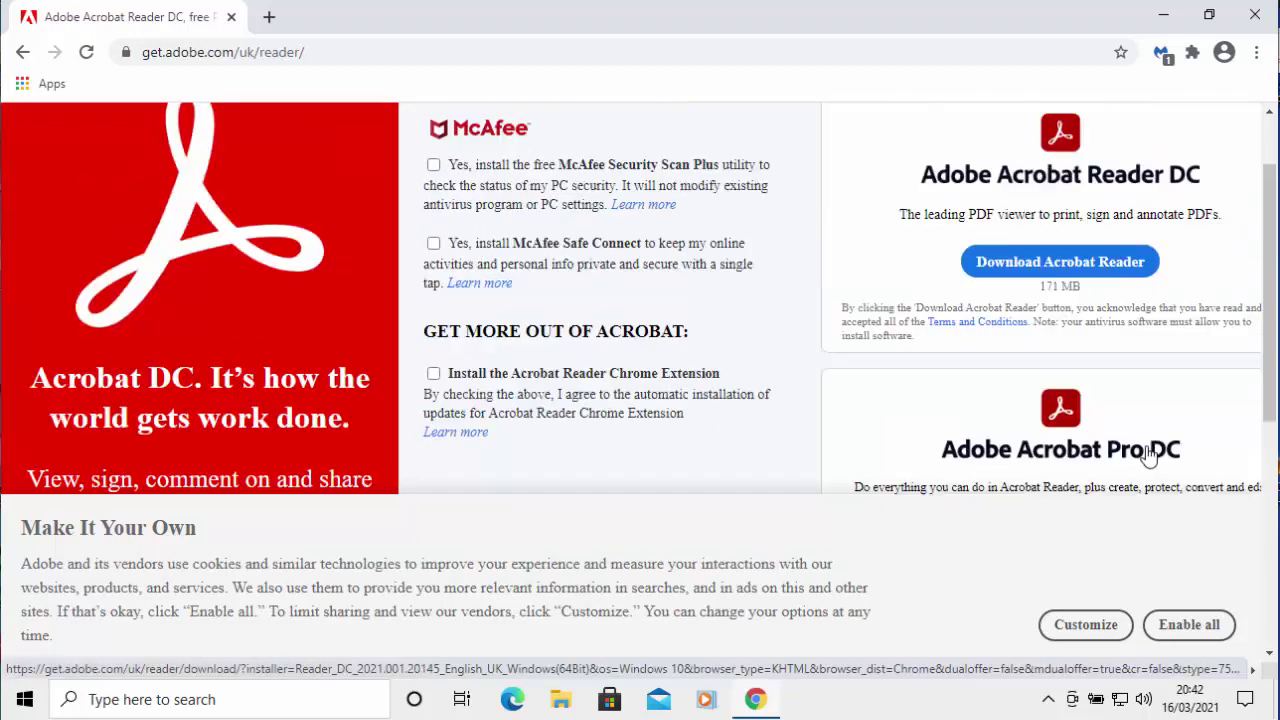
click(1077, 265)
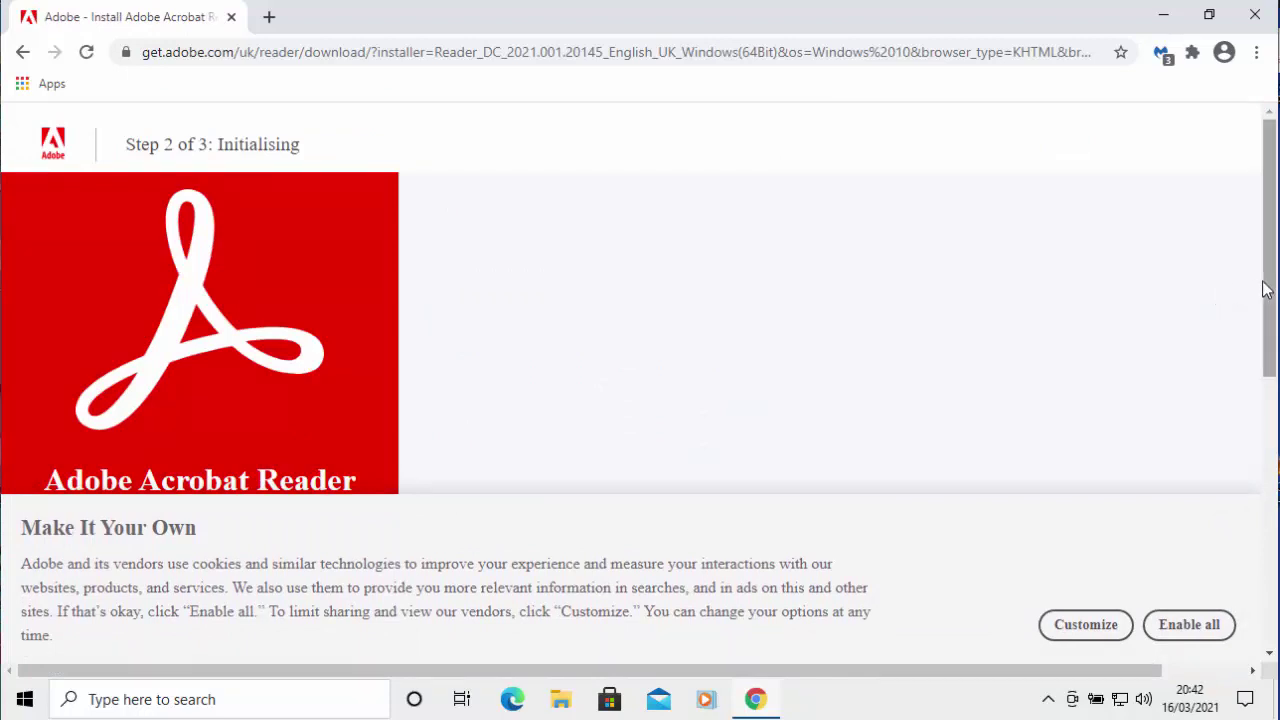
drag(1267, 297, 1275, 375)
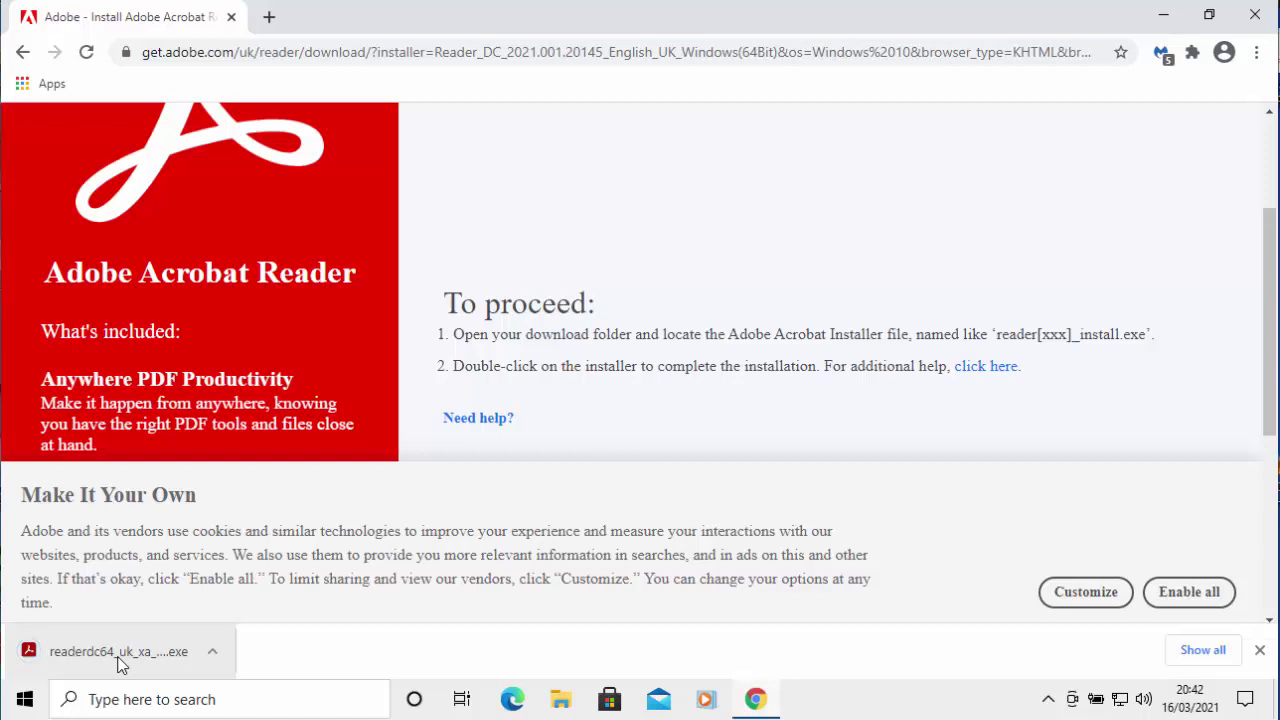
click(1256, 20)
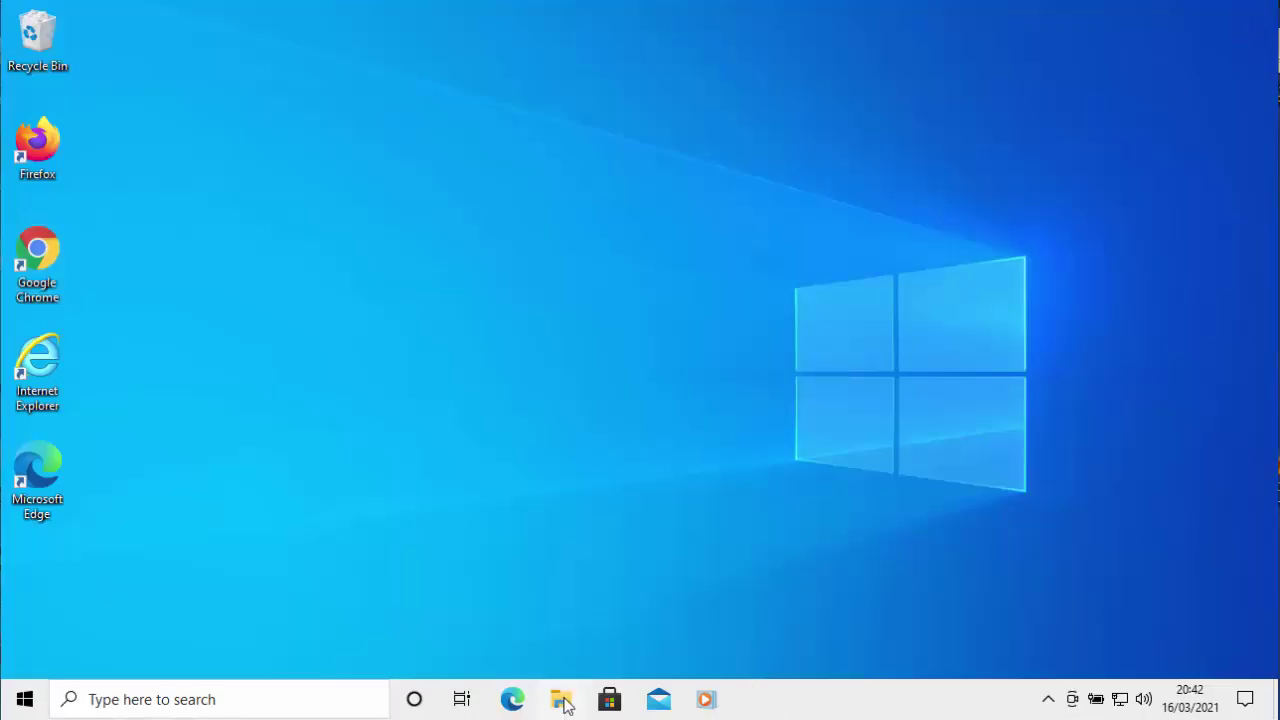
Run readerdc64_uk_xa_crd_install from the Downloads folder, allow it to make changes, and finish the installation with Adobe Acrobat Reader DC launching
click(562, 700)
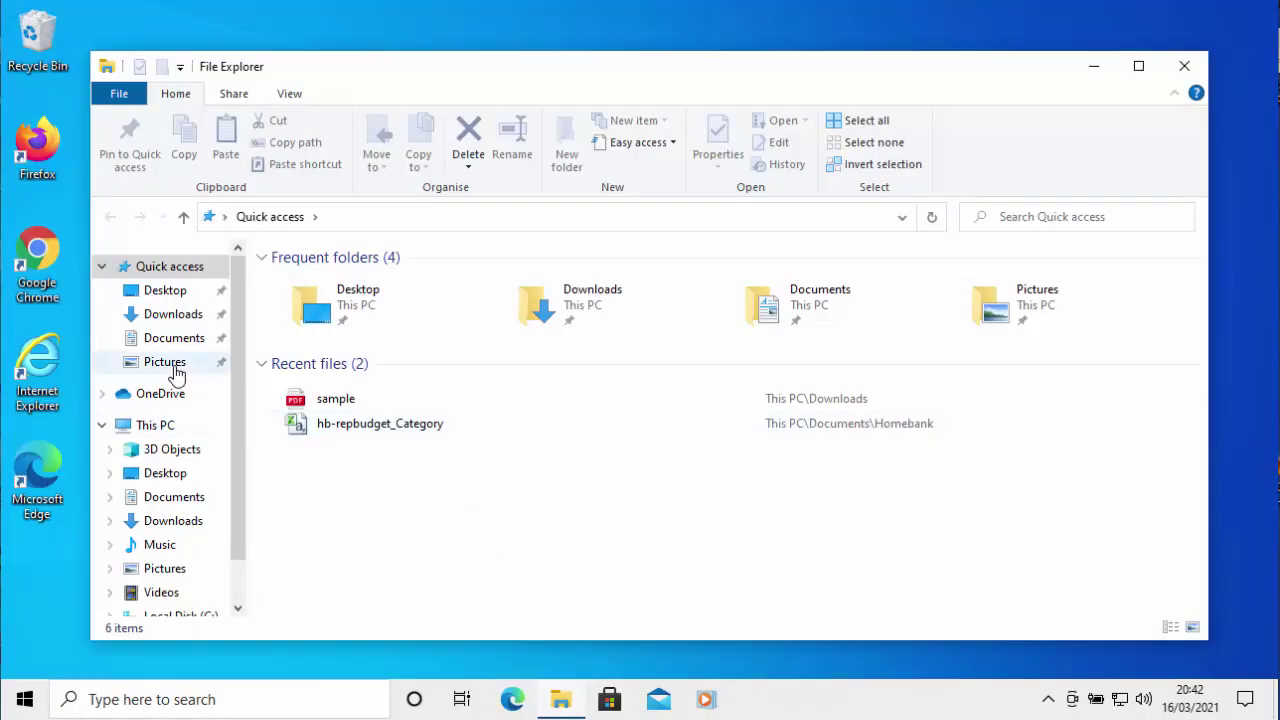
click(170, 314)
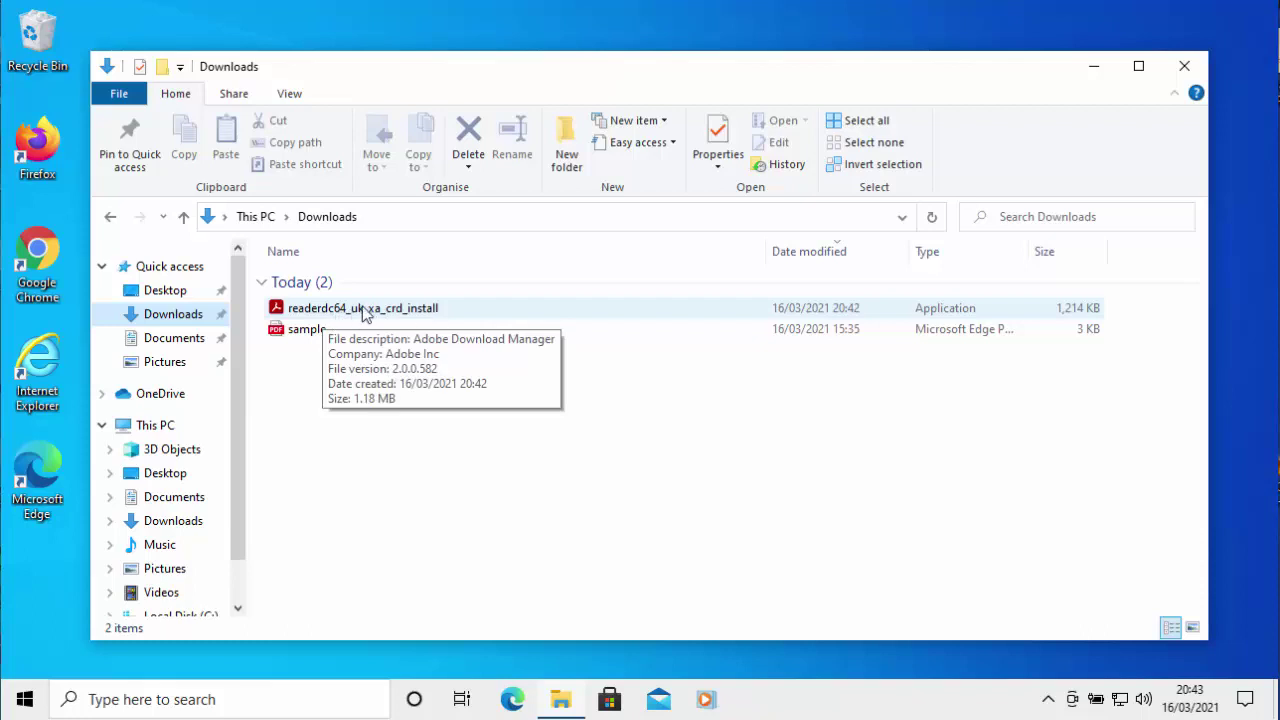
click(361, 308)
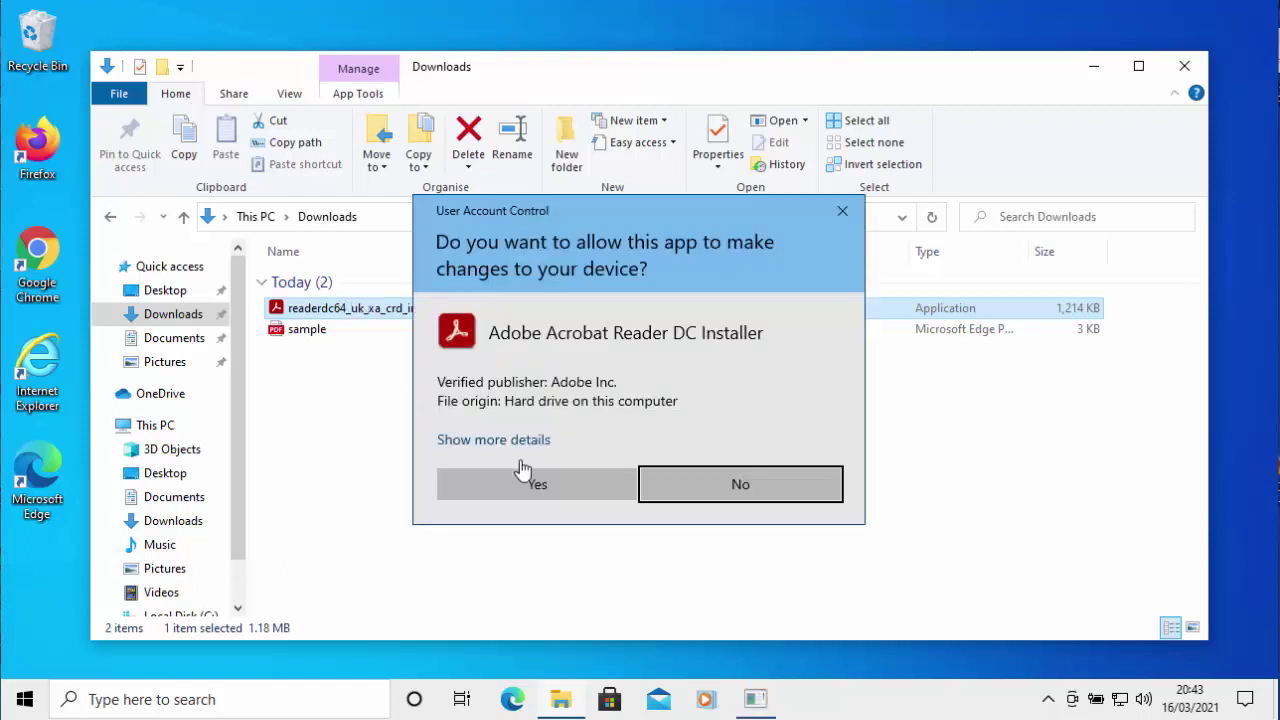
click(555, 482)
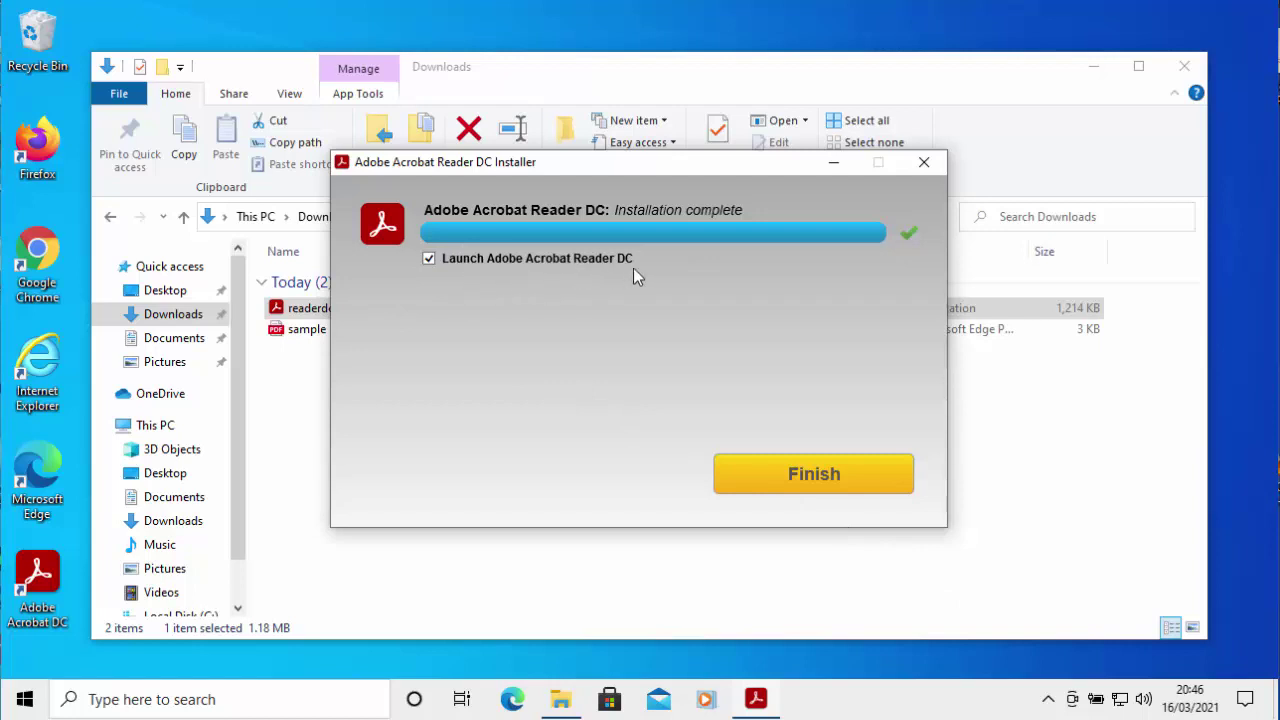
click(836, 491)
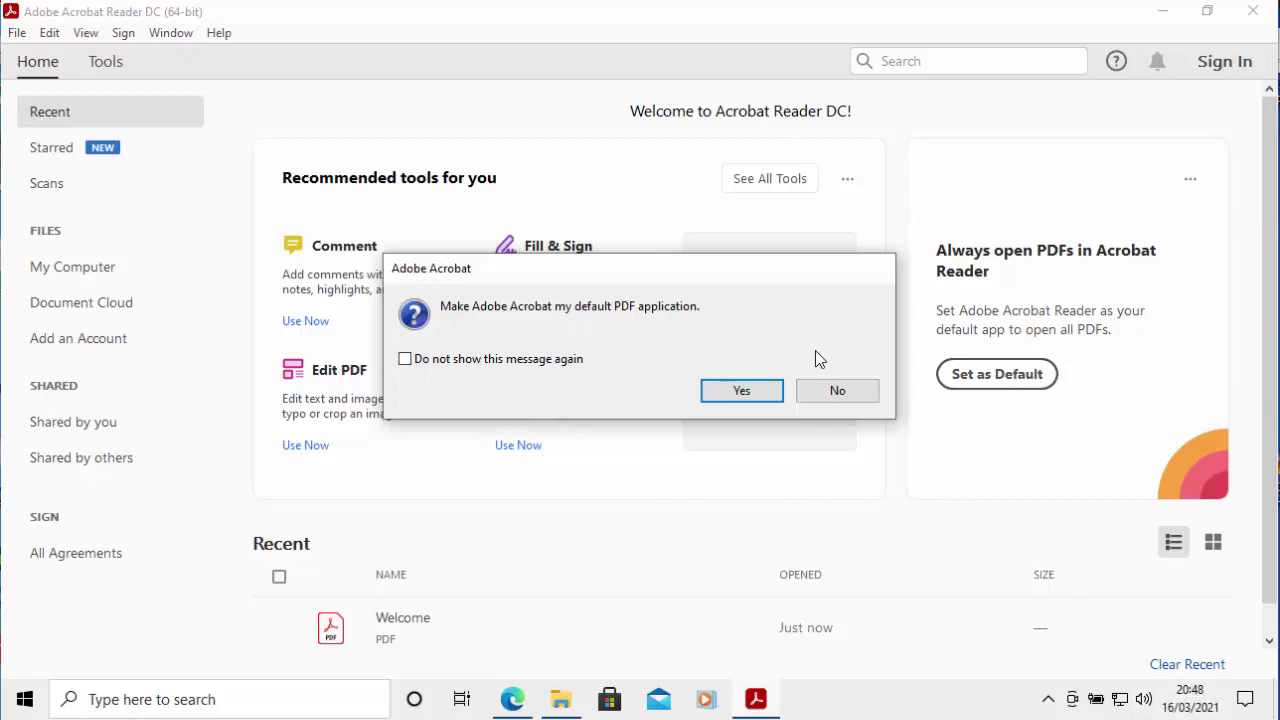
Make Adobe Acrobat DC the default application for .pdf files and dismiss the default-app guide
click(751, 392)
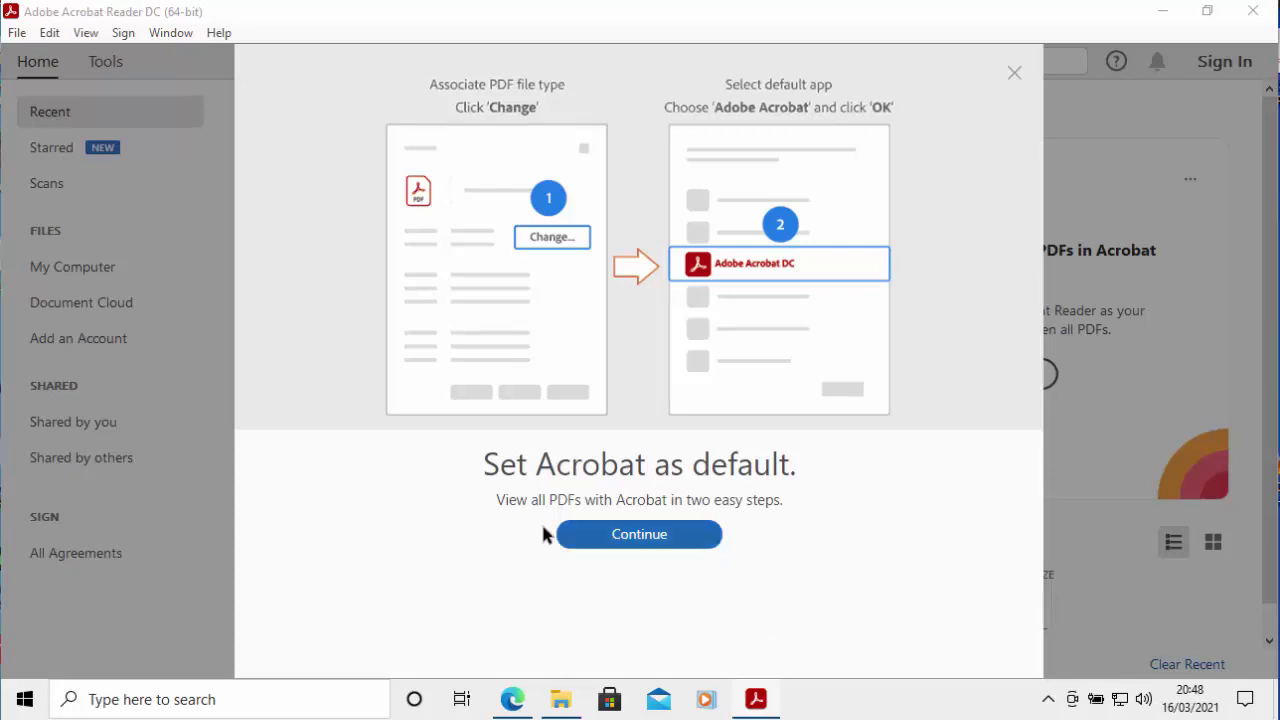
click(640, 535)
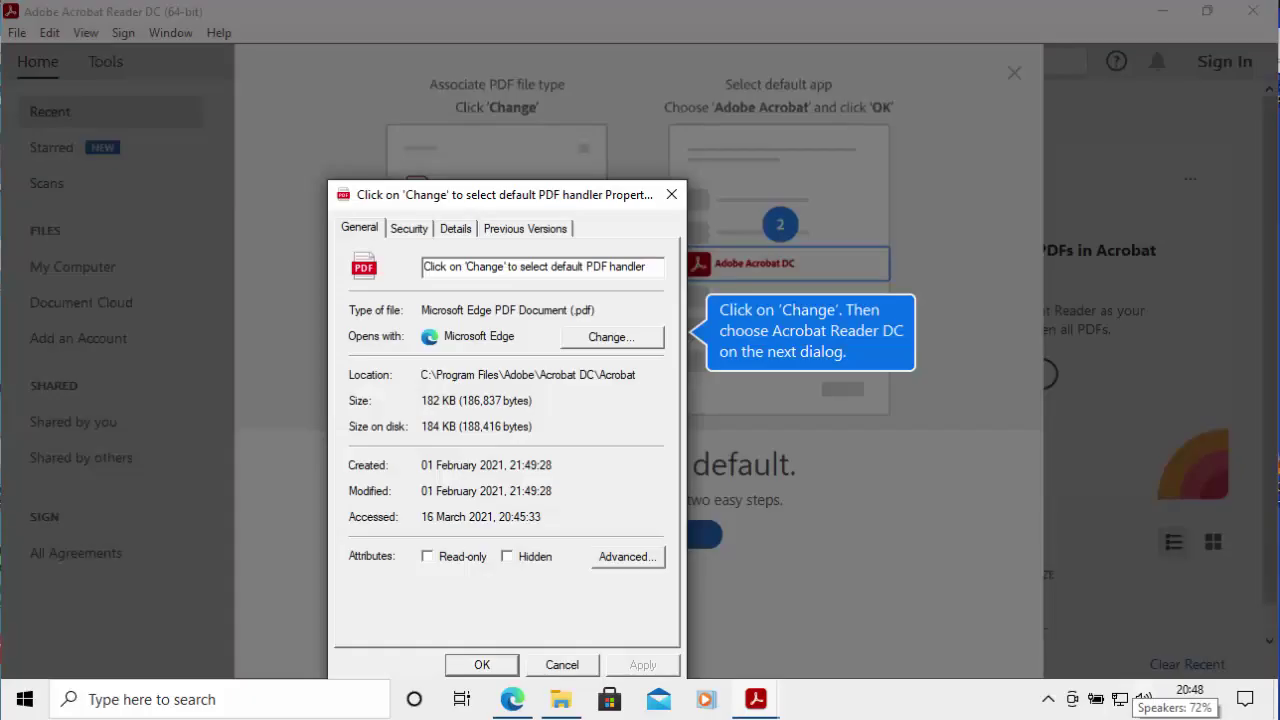
click(613, 342)
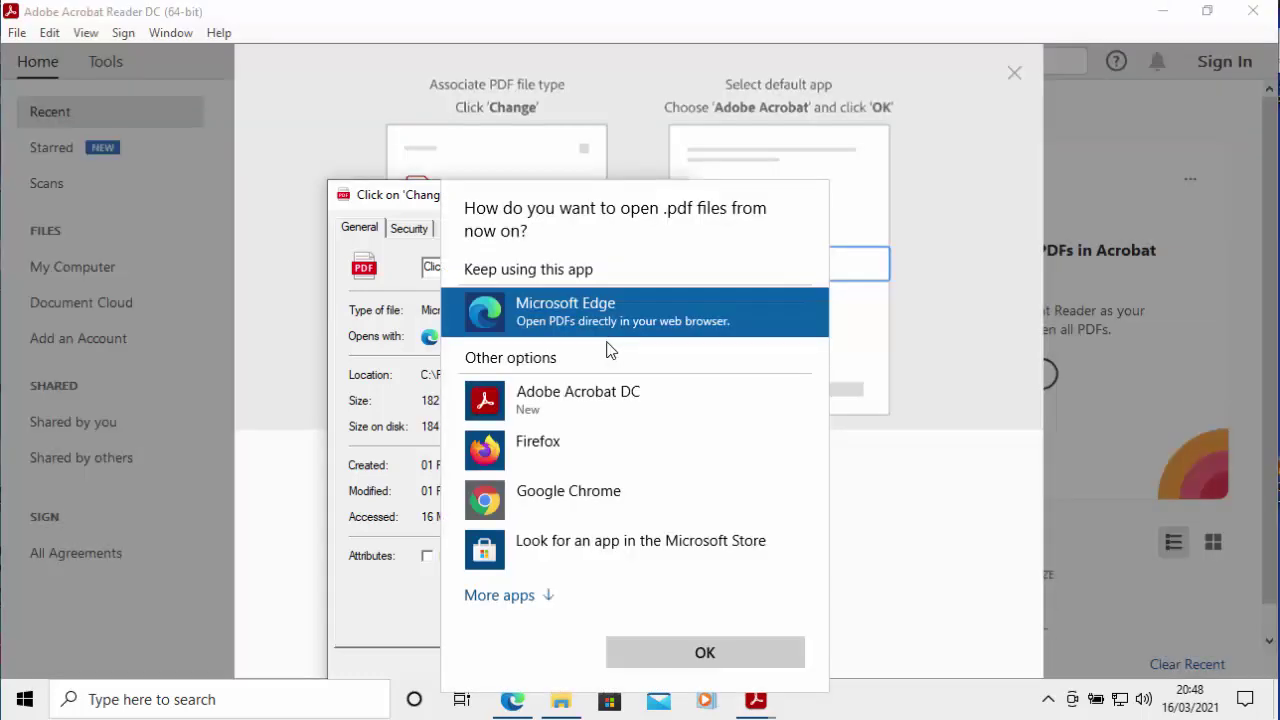
click(565, 406)
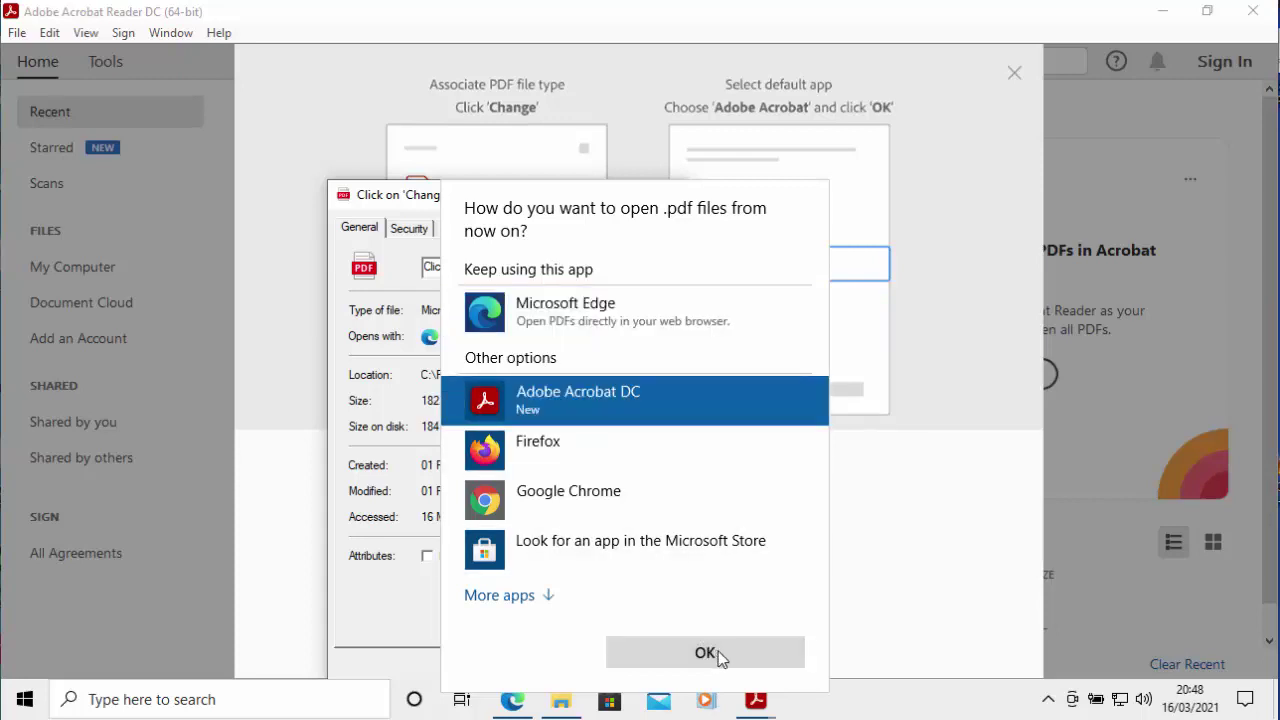
click(719, 656)
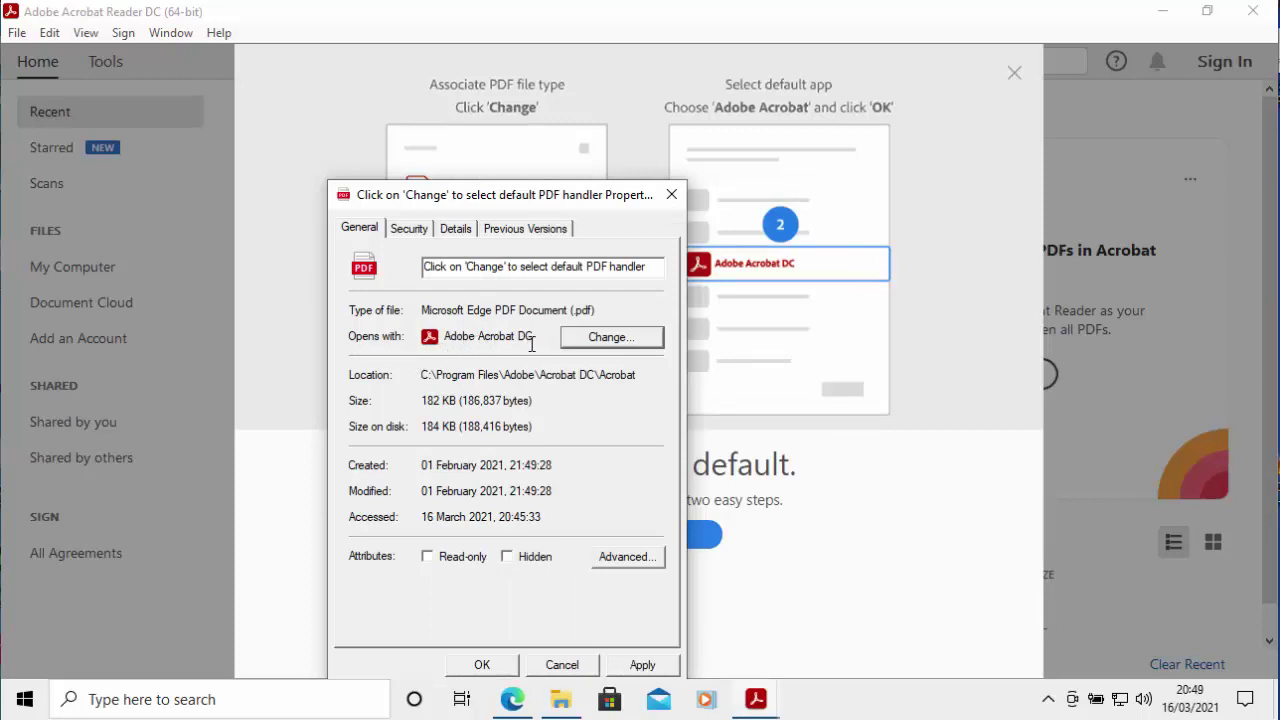
click(643, 666)
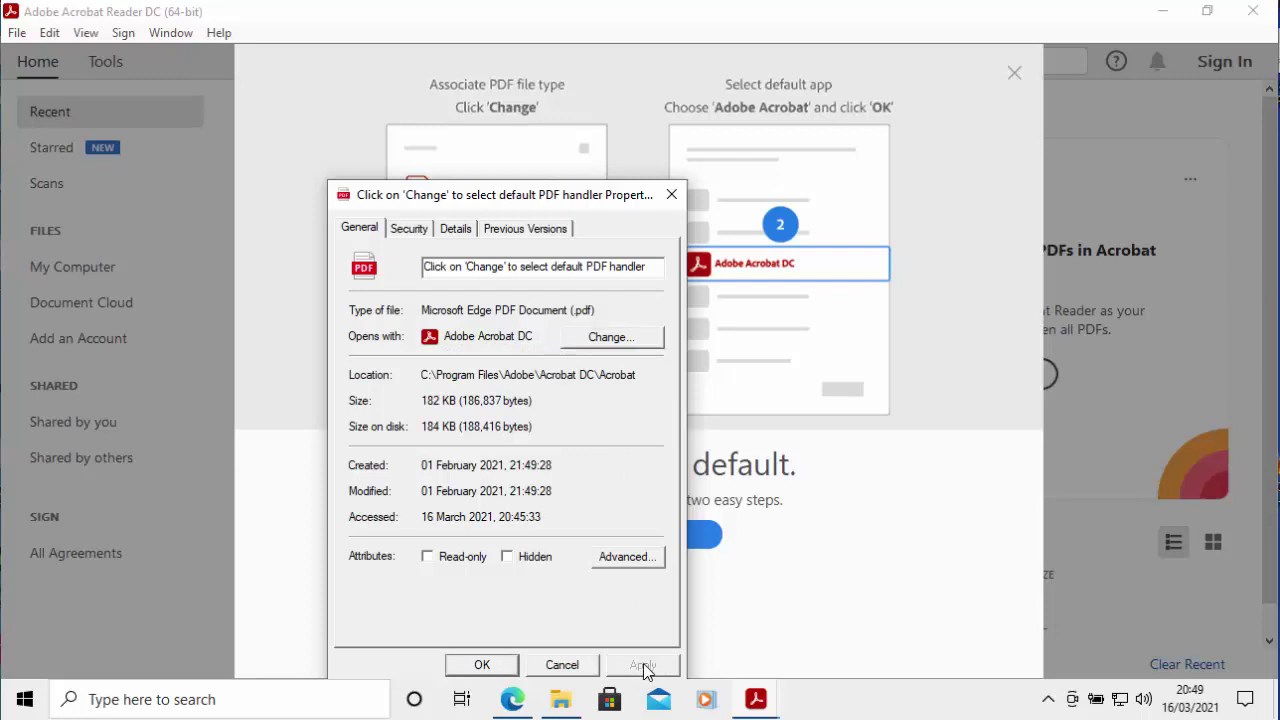
click(482, 666)
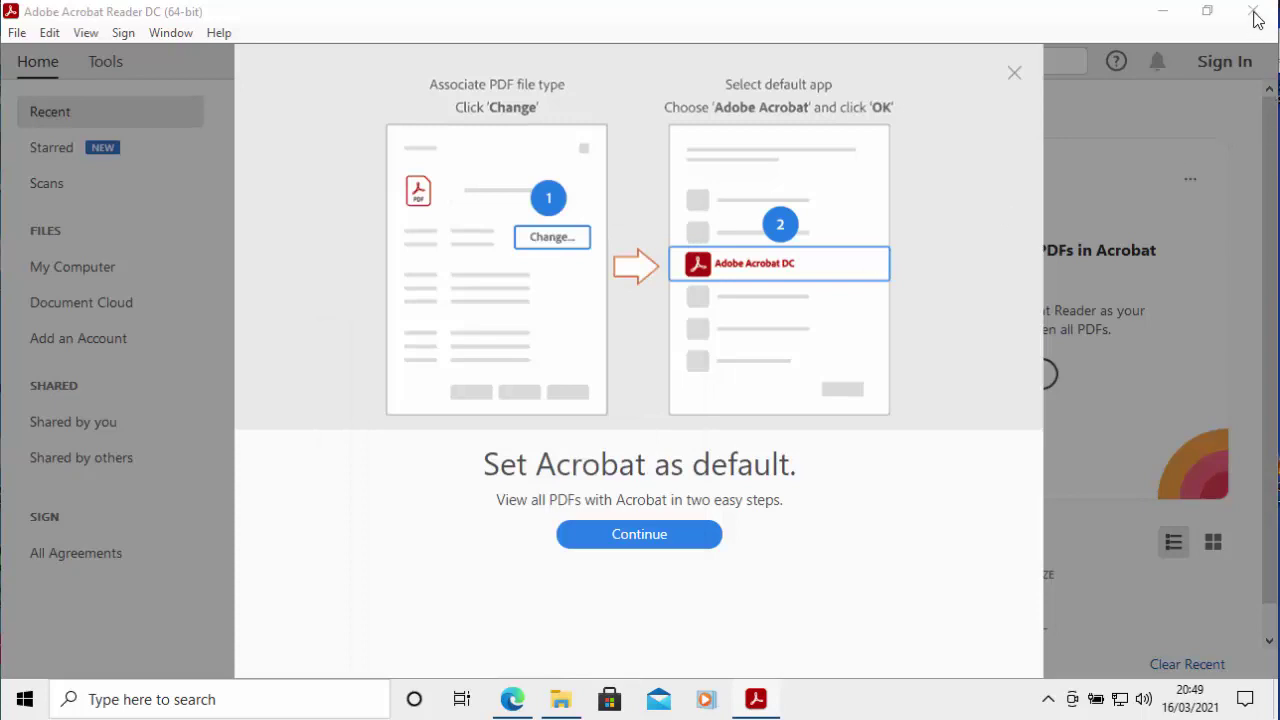
click(1012, 76)
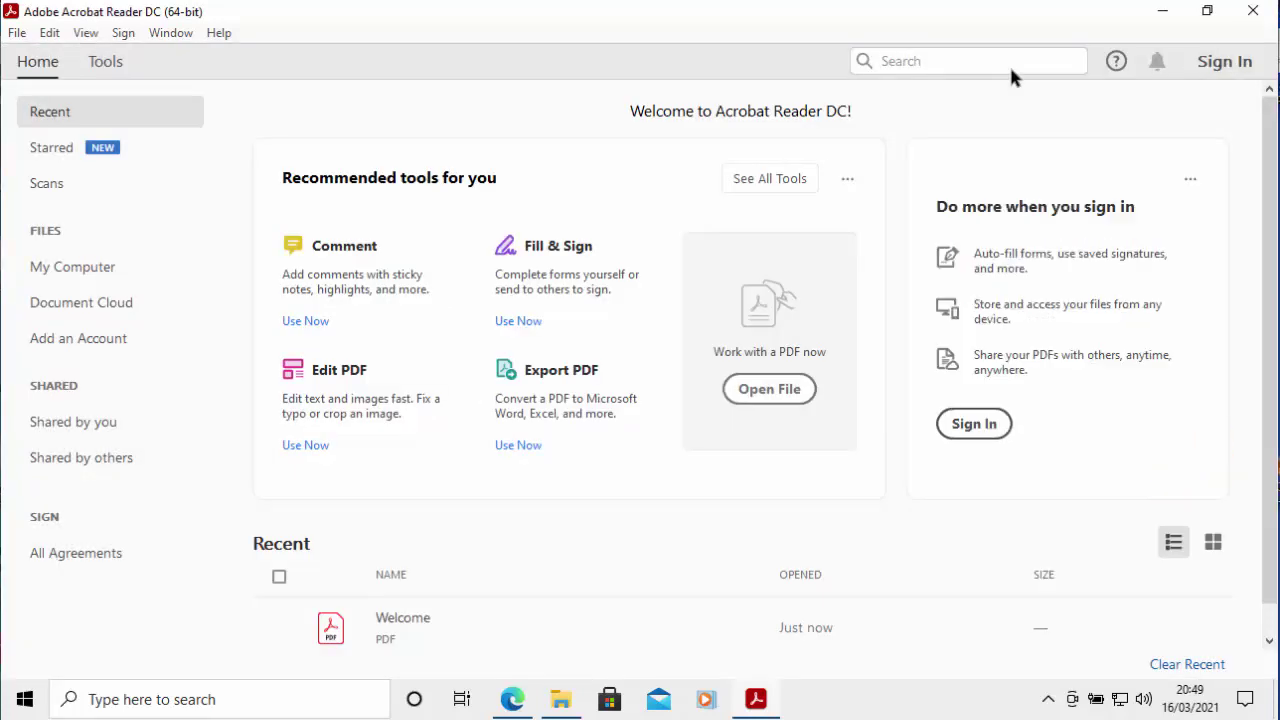
Close Acrobat Reader, the Adobe completion page in Microsoft Edge, and the Downloads folder window
click(1254, 14)
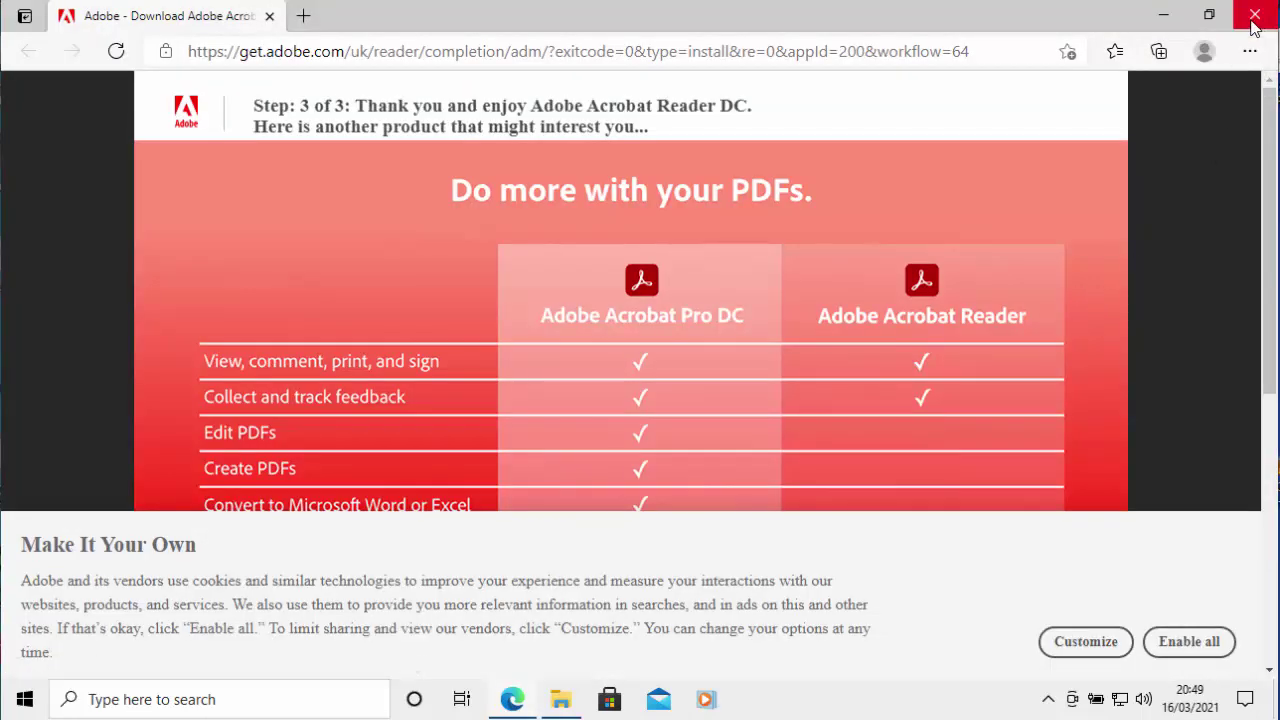
click(1254, 16)
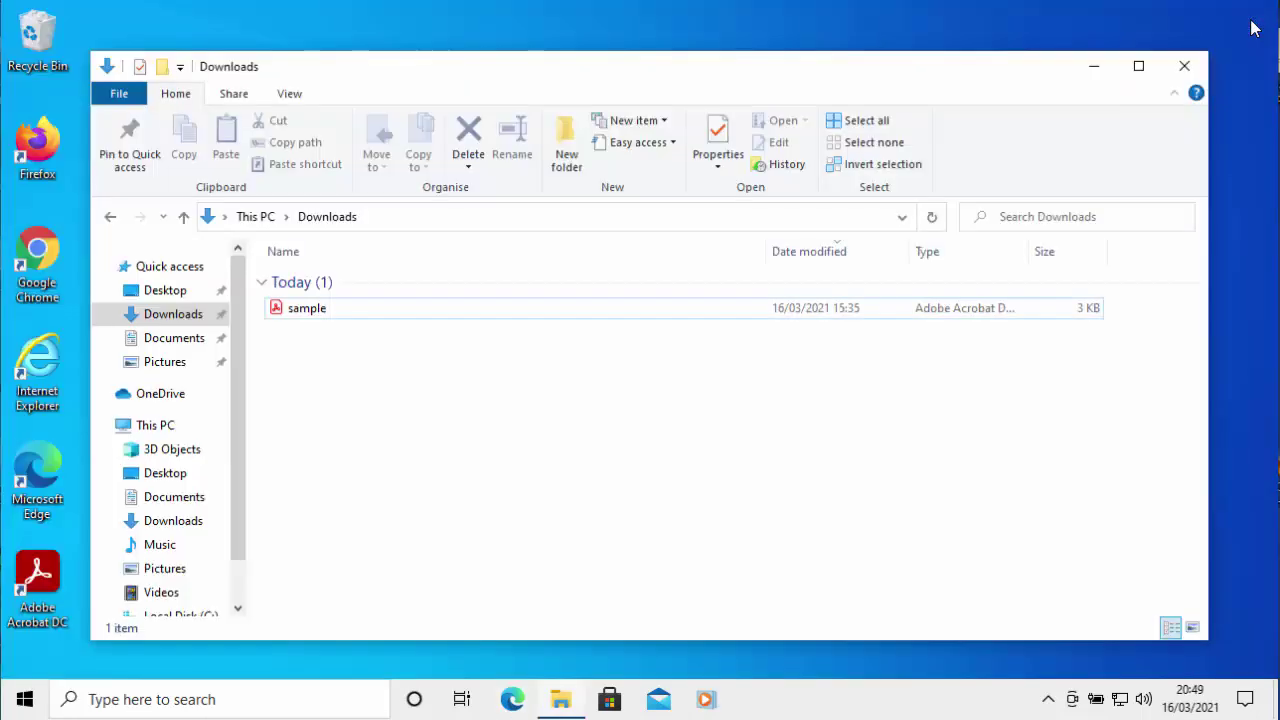
click(1184, 68)
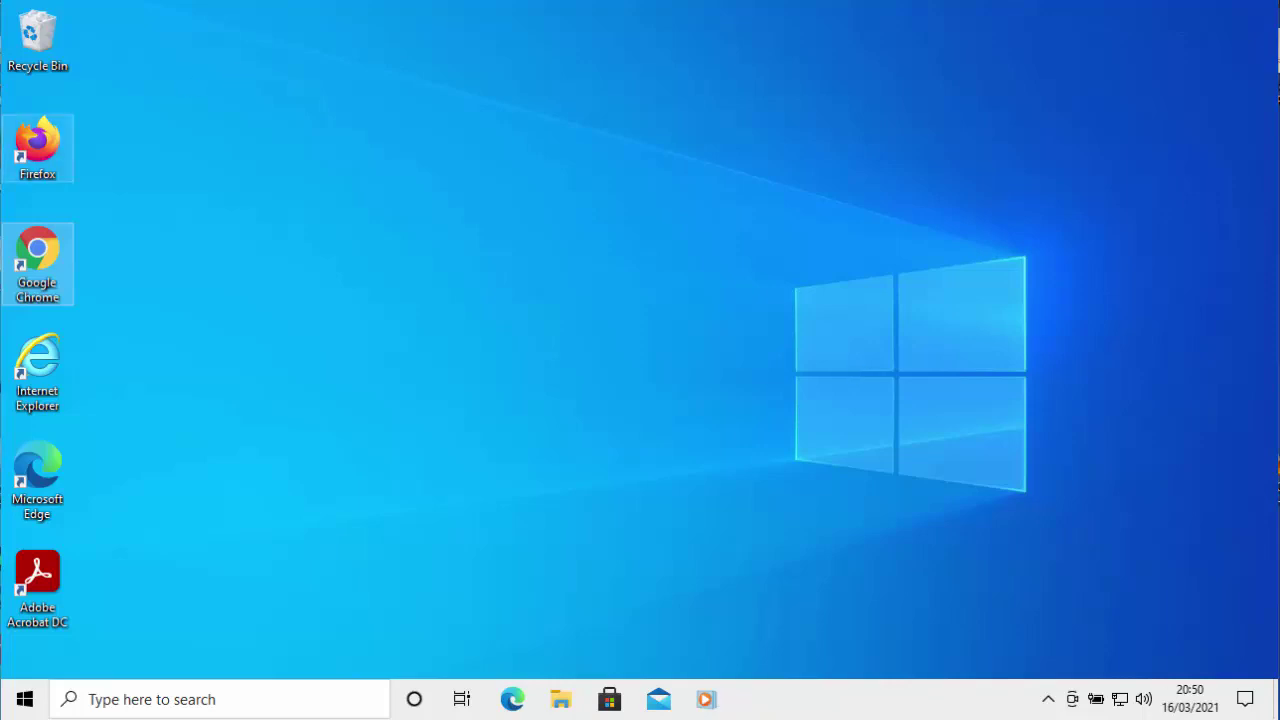
Open Google Chrome and go to sordum.org
double_click(52, 263)
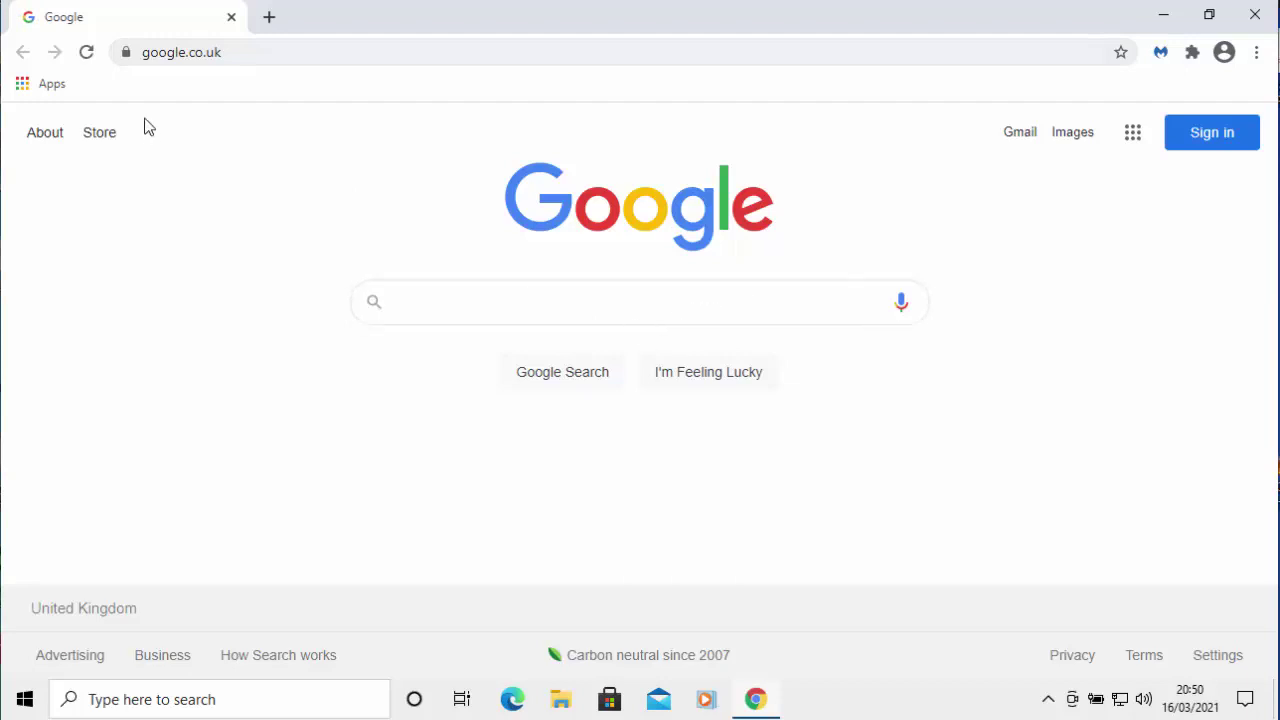
click(240, 58)
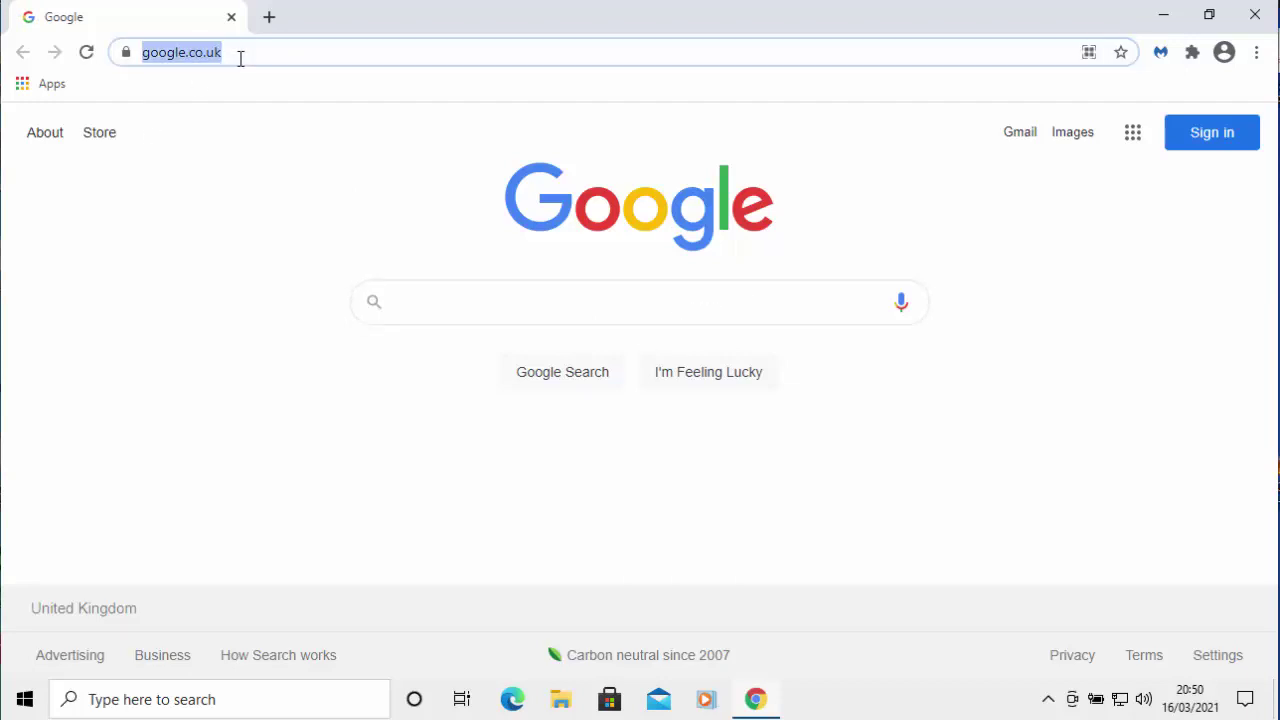
key(BackSpace)
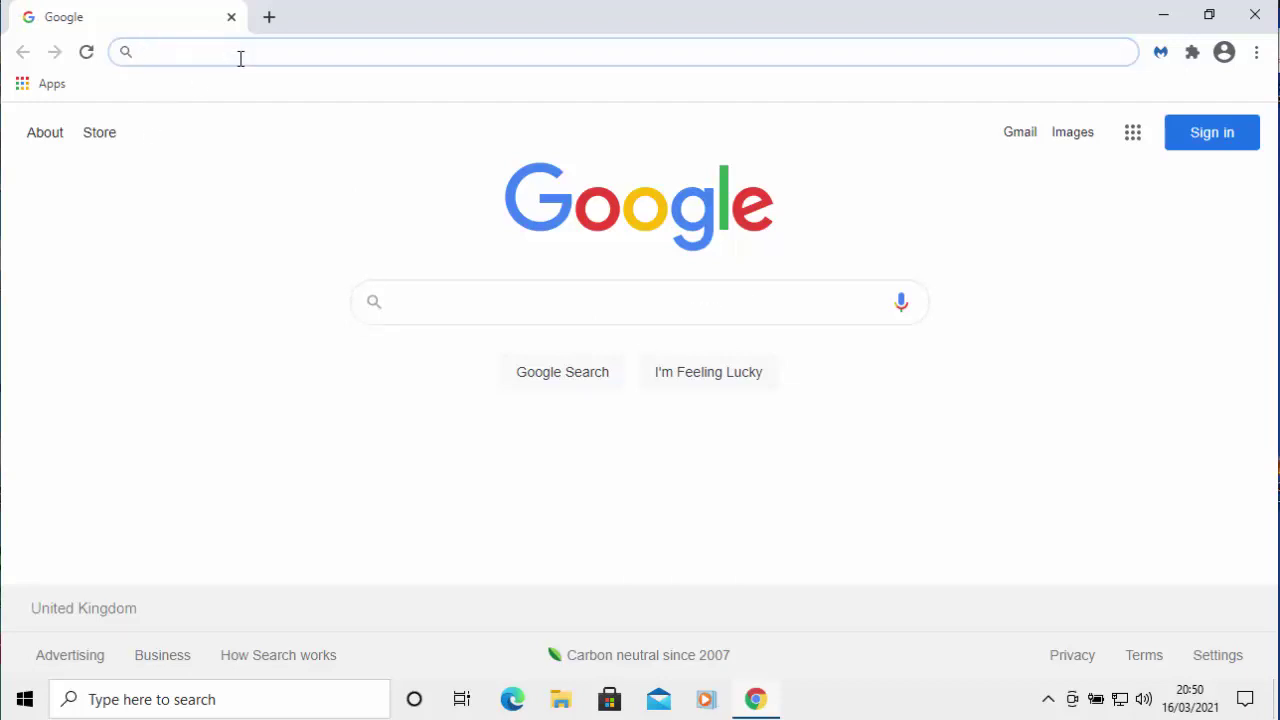
text(s)
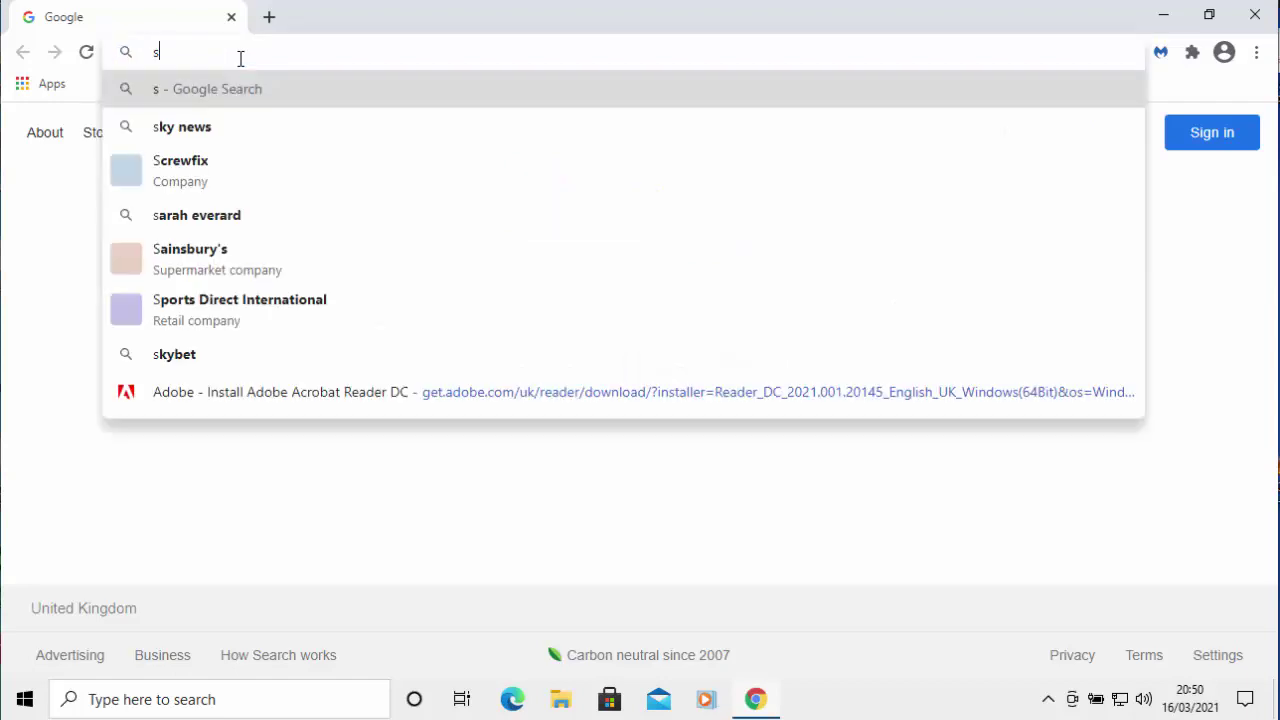
text(or)
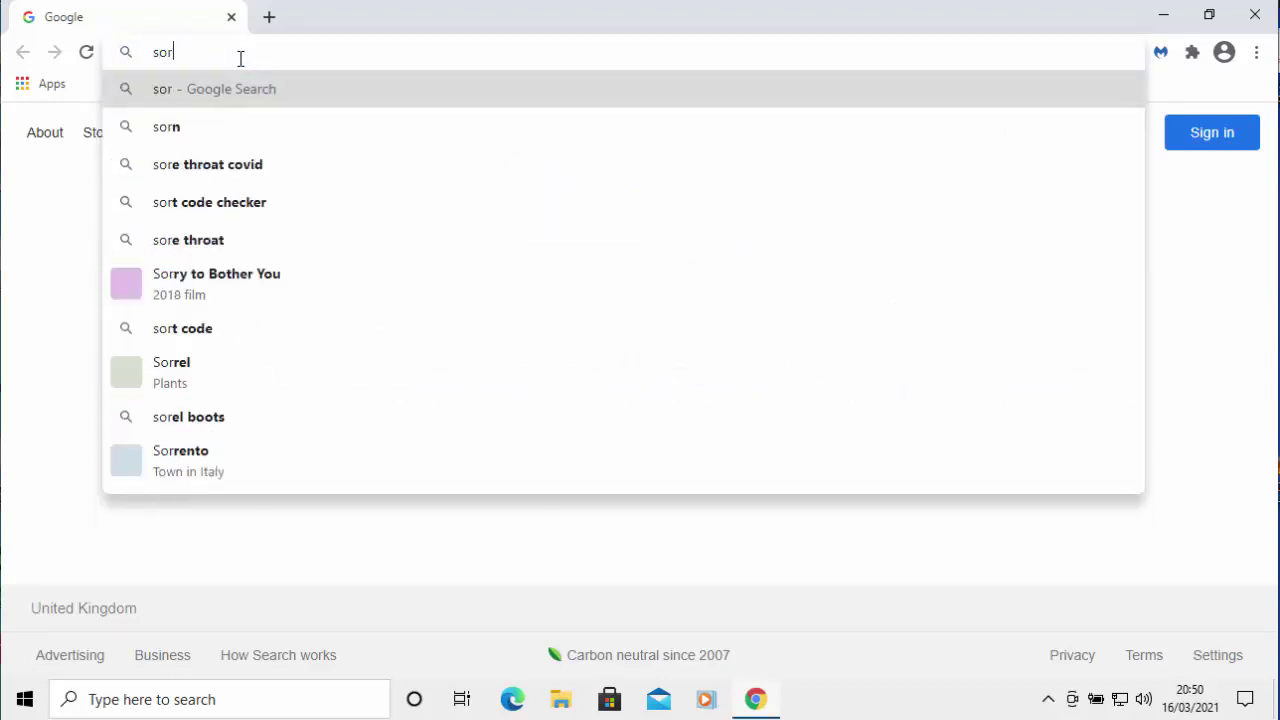
text(d)
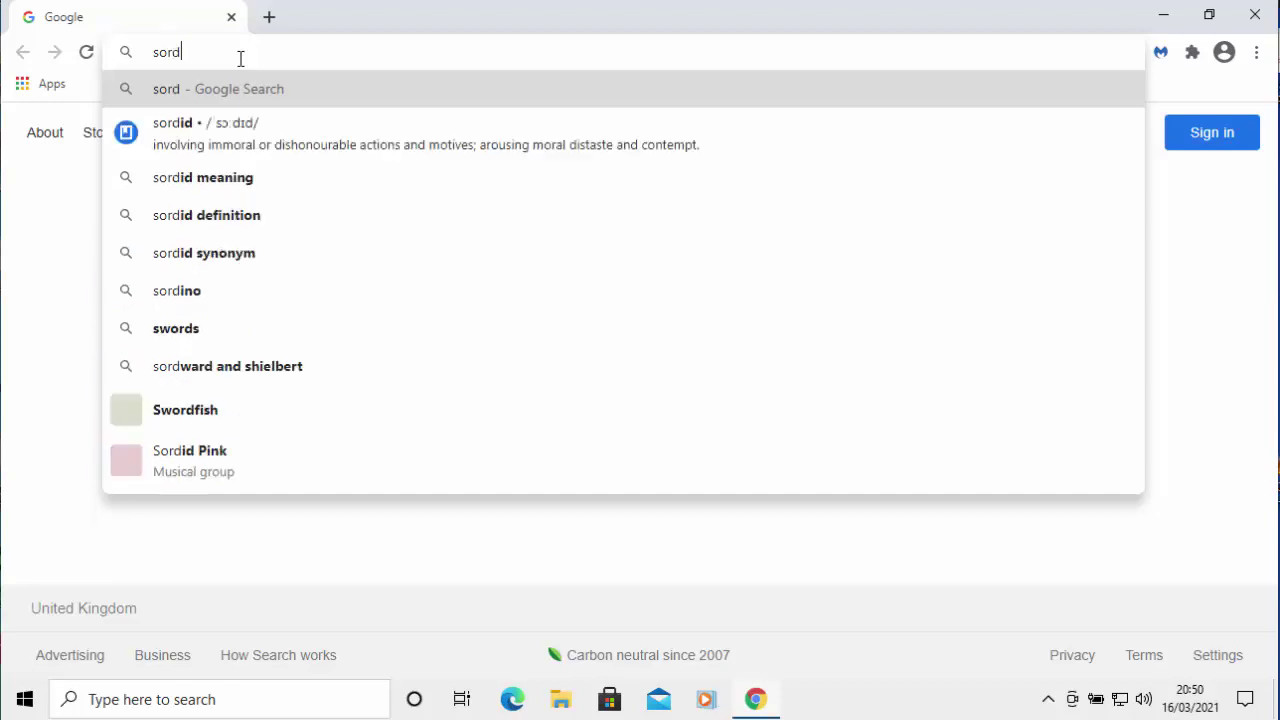
text(um.org)
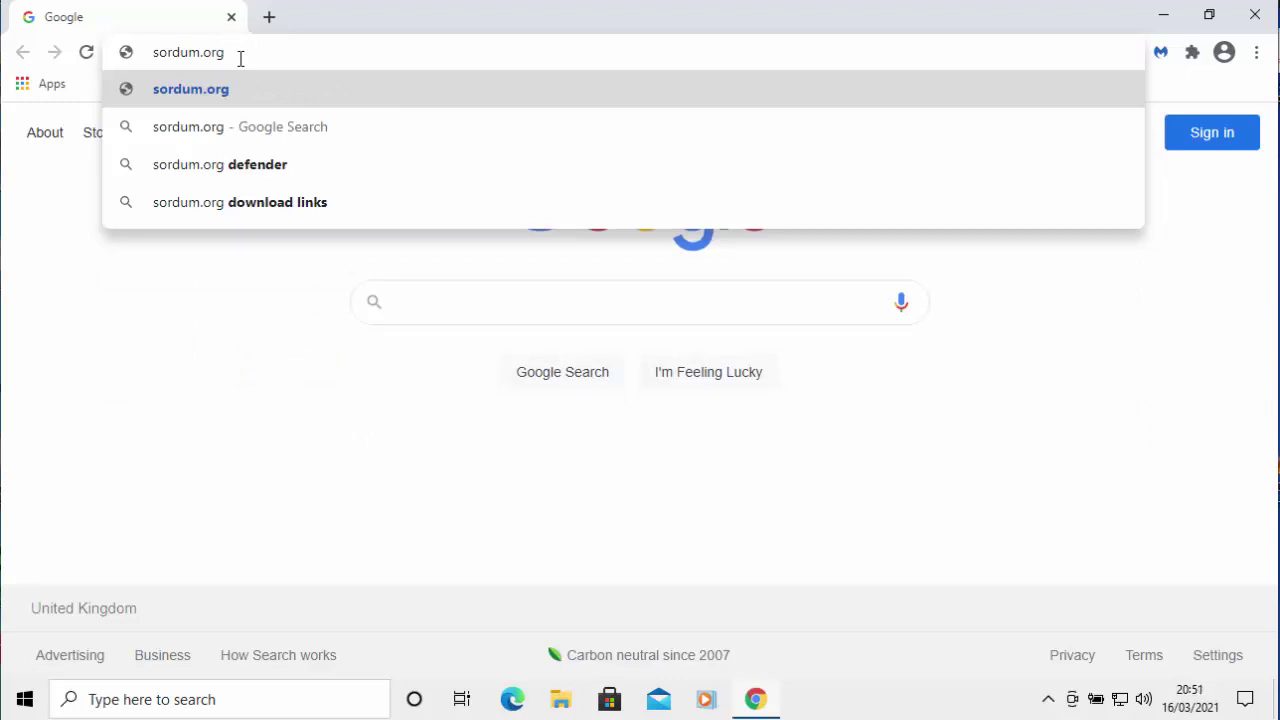
key(Return)
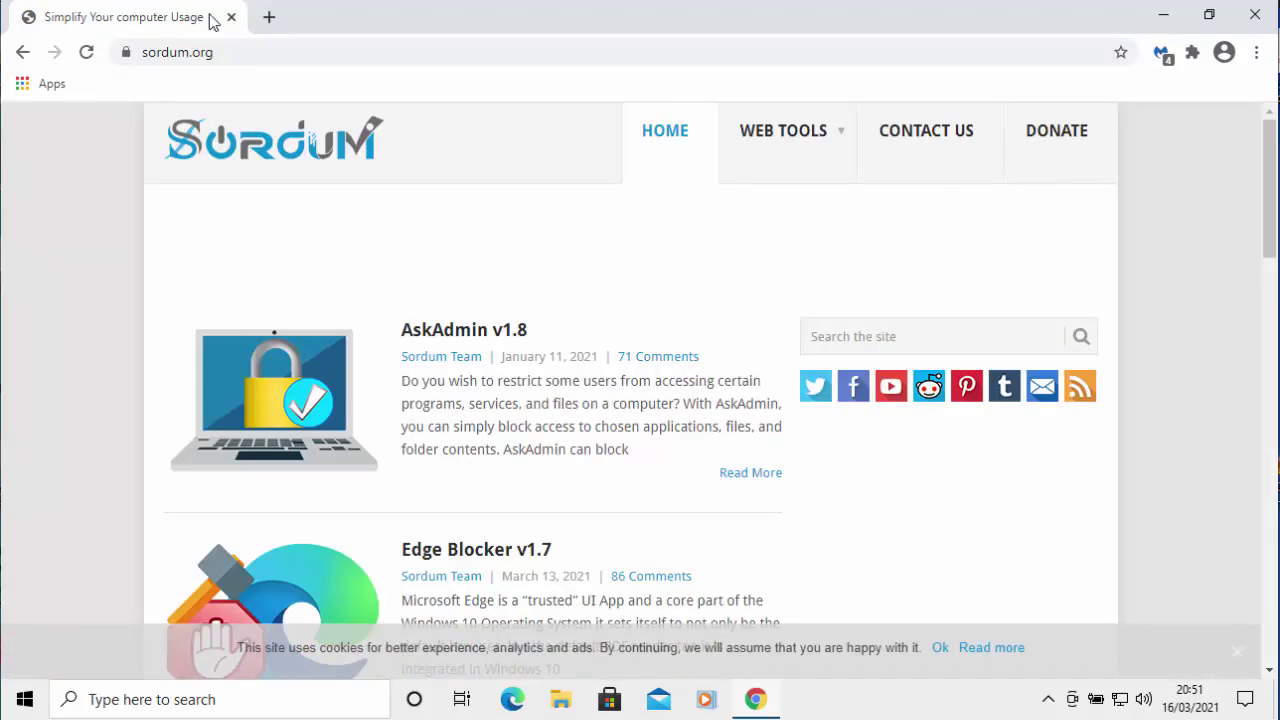
Open the Edge Blocker page from the site's Our Software list
scroll(948, 252, down, 2)
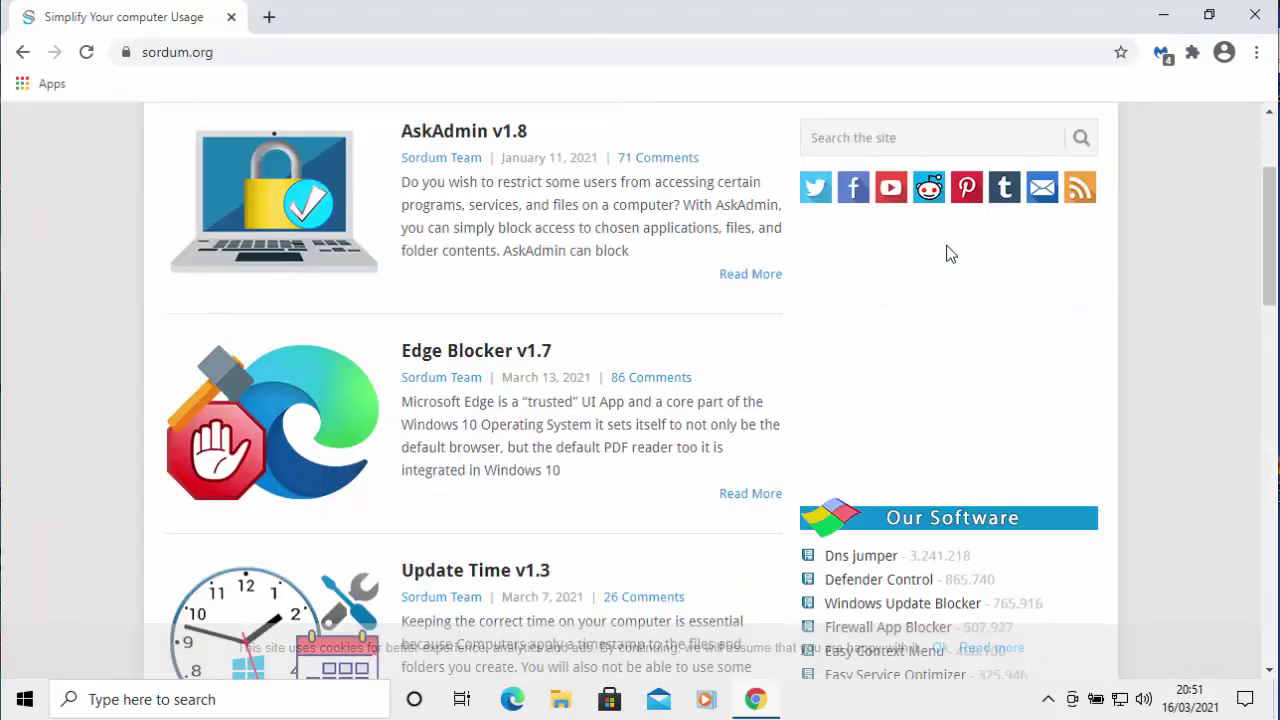
scroll(950, 254, down, 3)
scroll(948, 254, down, 1)
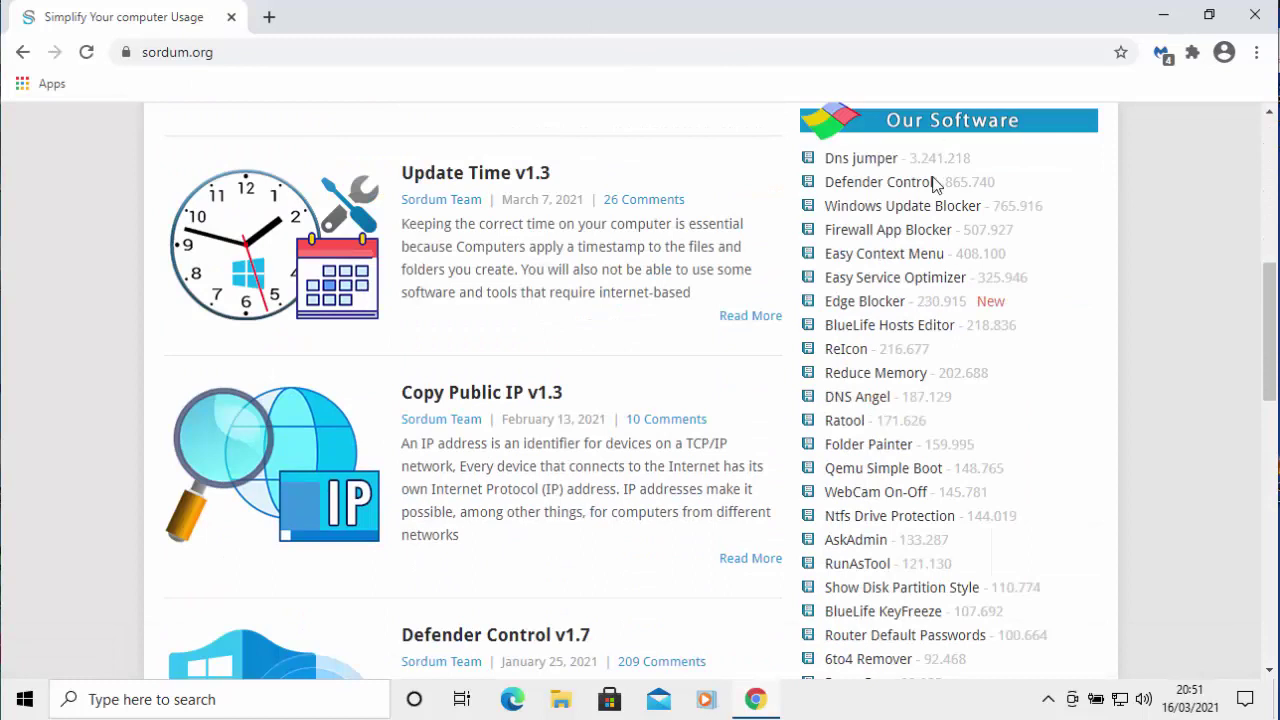
click(866, 302)
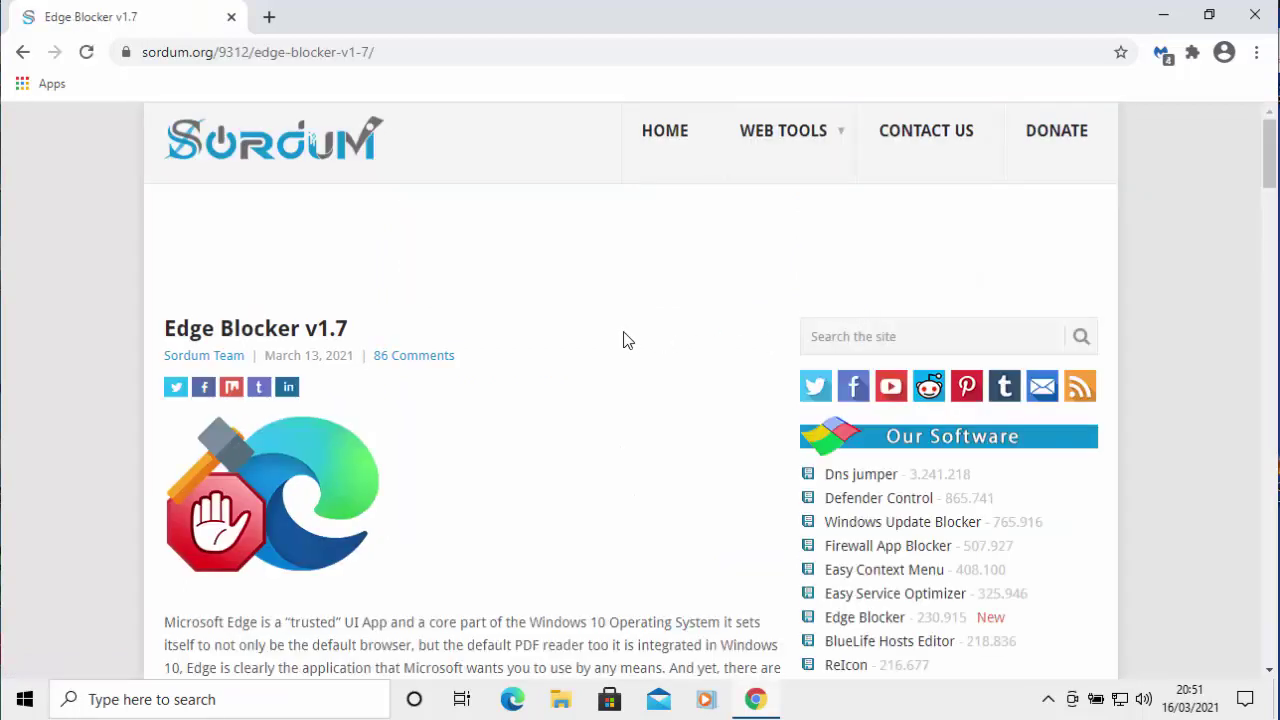
Download EdgeBlock.zip from the Edge Blocker v1.7 page and close the browser
scroll(623, 340, down, 15)
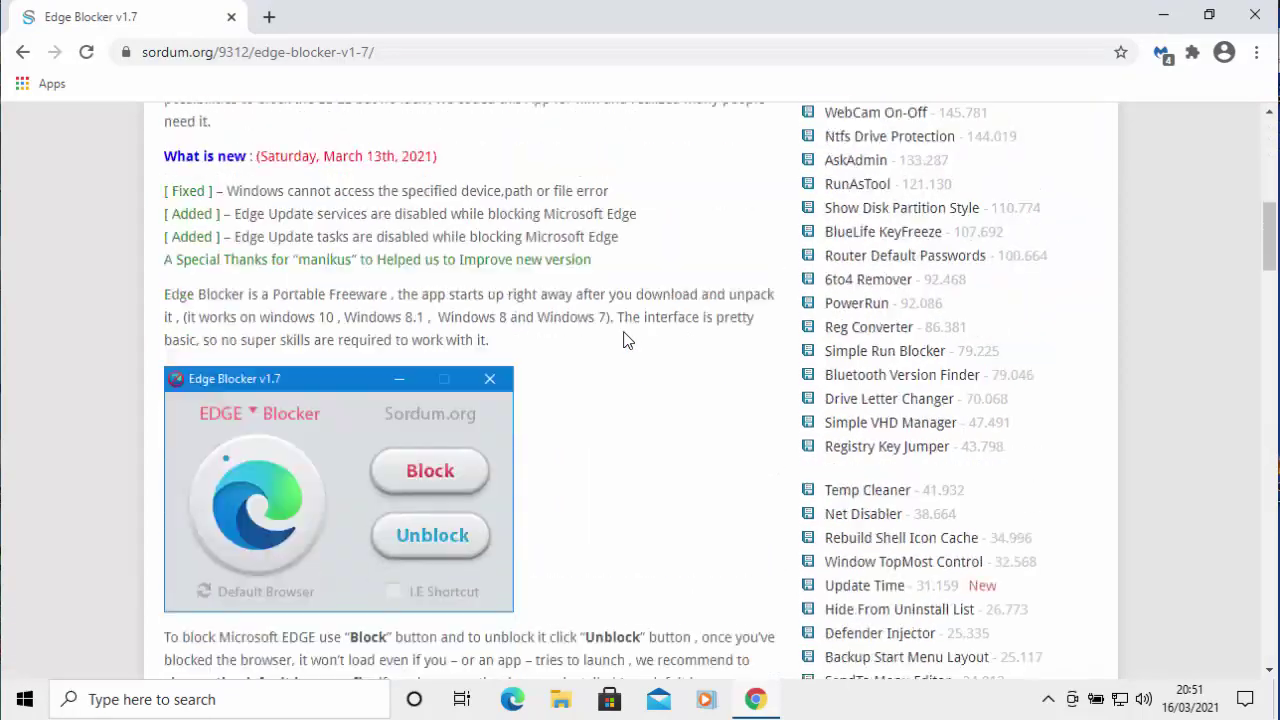
scroll(623, 340, down, 15)
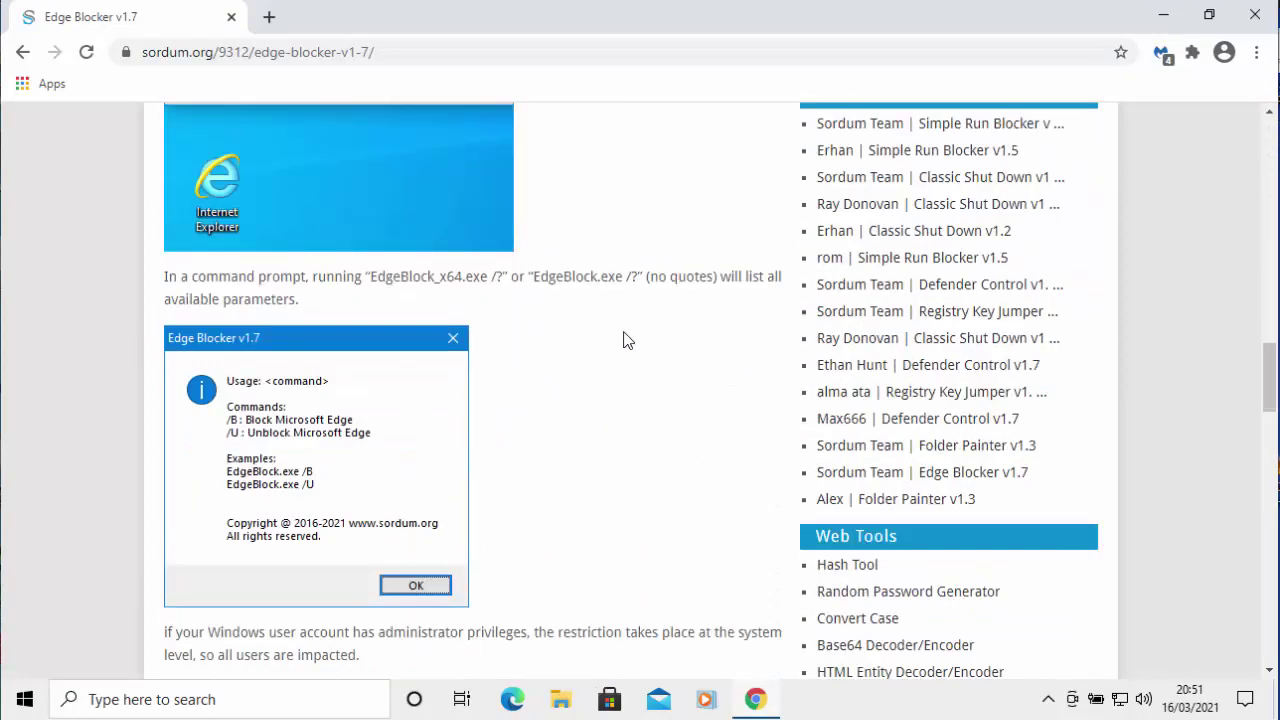
scroll(623, 340, down, 3)
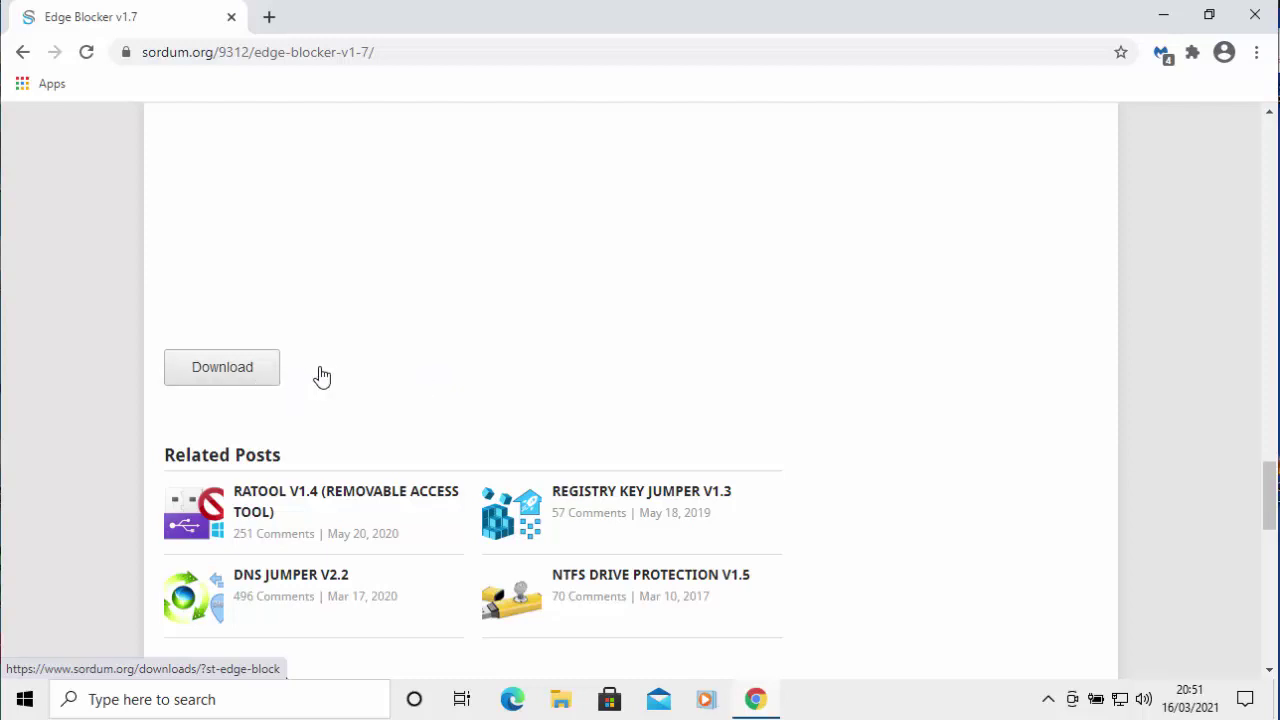
click(228, 378)
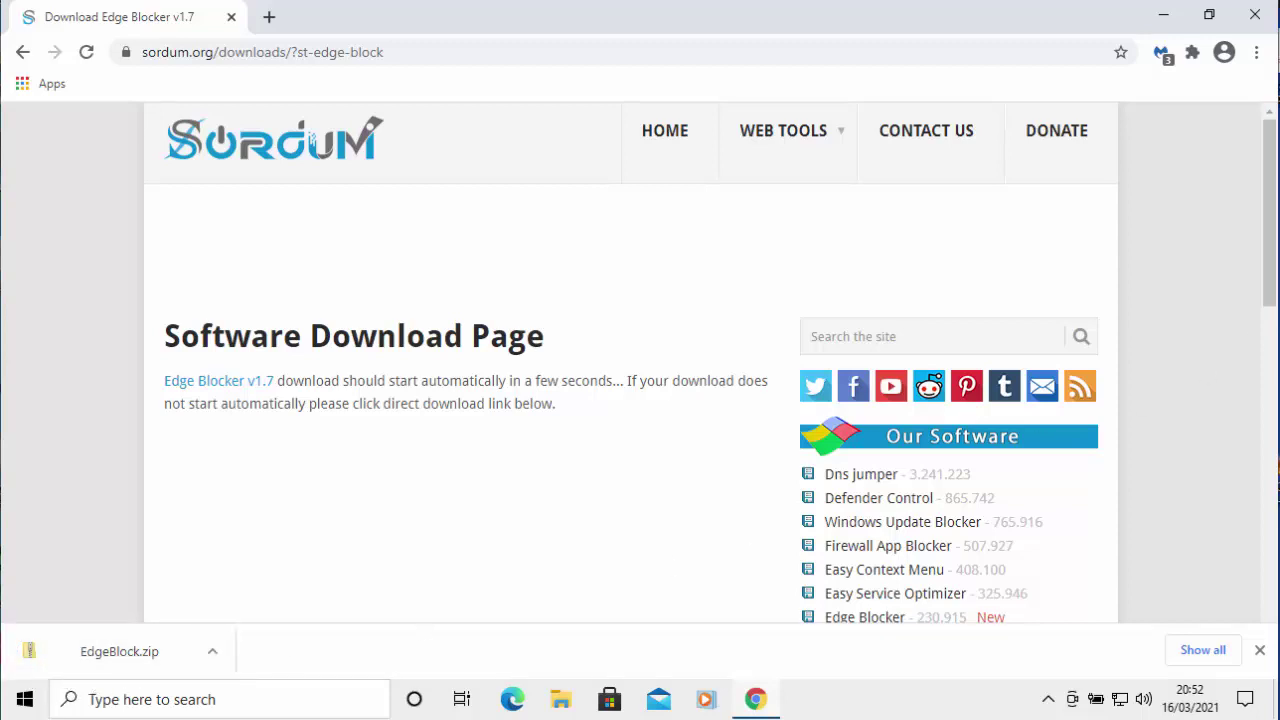
click(1257, 18)
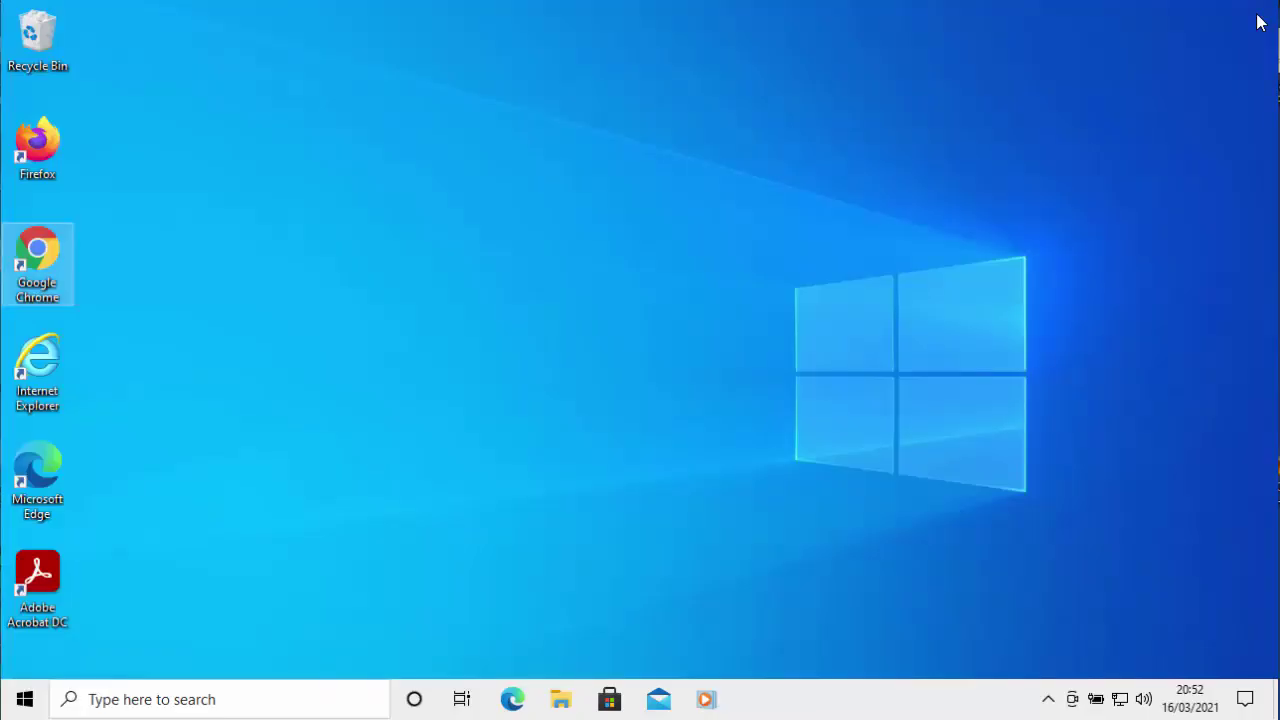
Extract the EdgeBlock zip in the Downloads folder to its suggested destination and open the extracted inner EdgeBlock folder
click(561, 701)
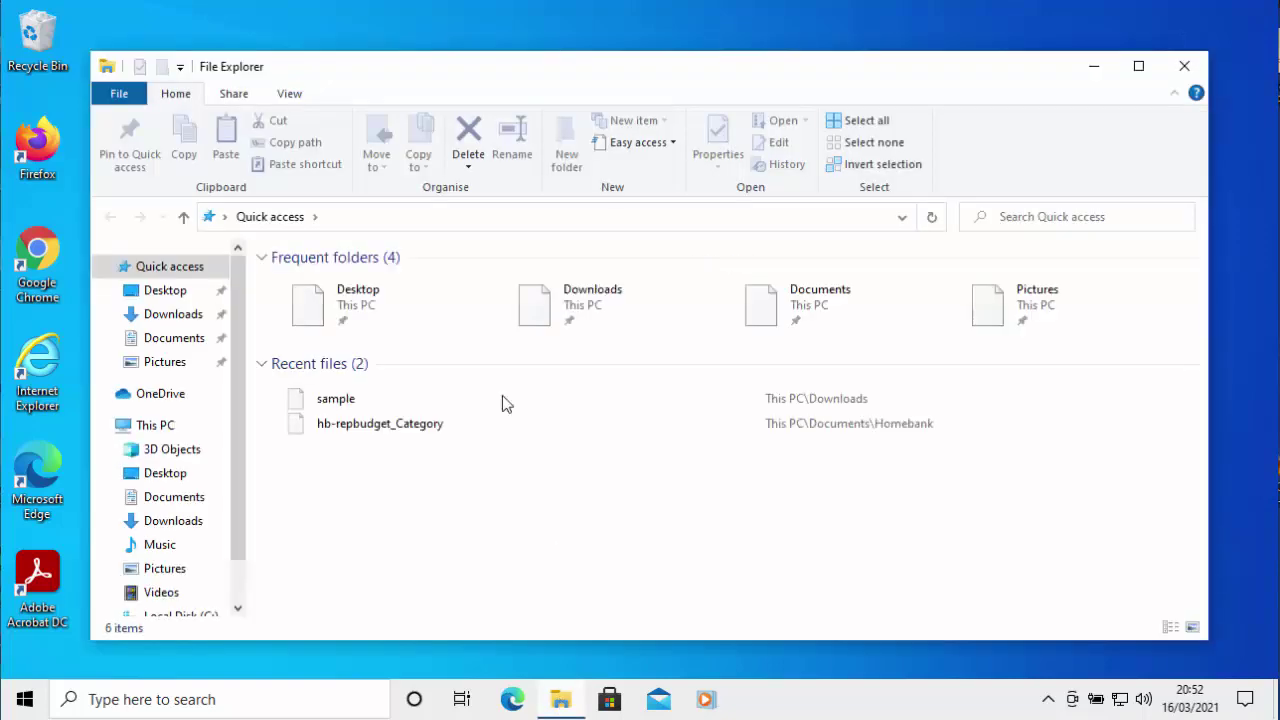
click(170, 316)
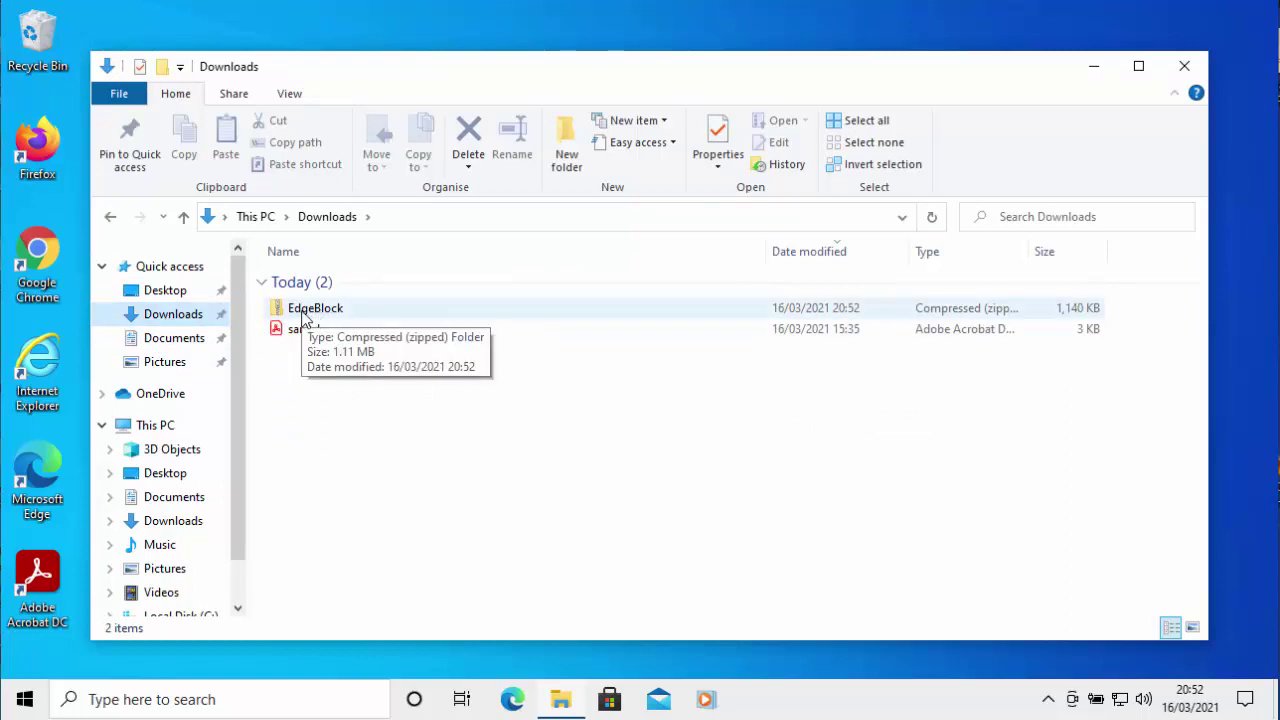
click(300, 315)
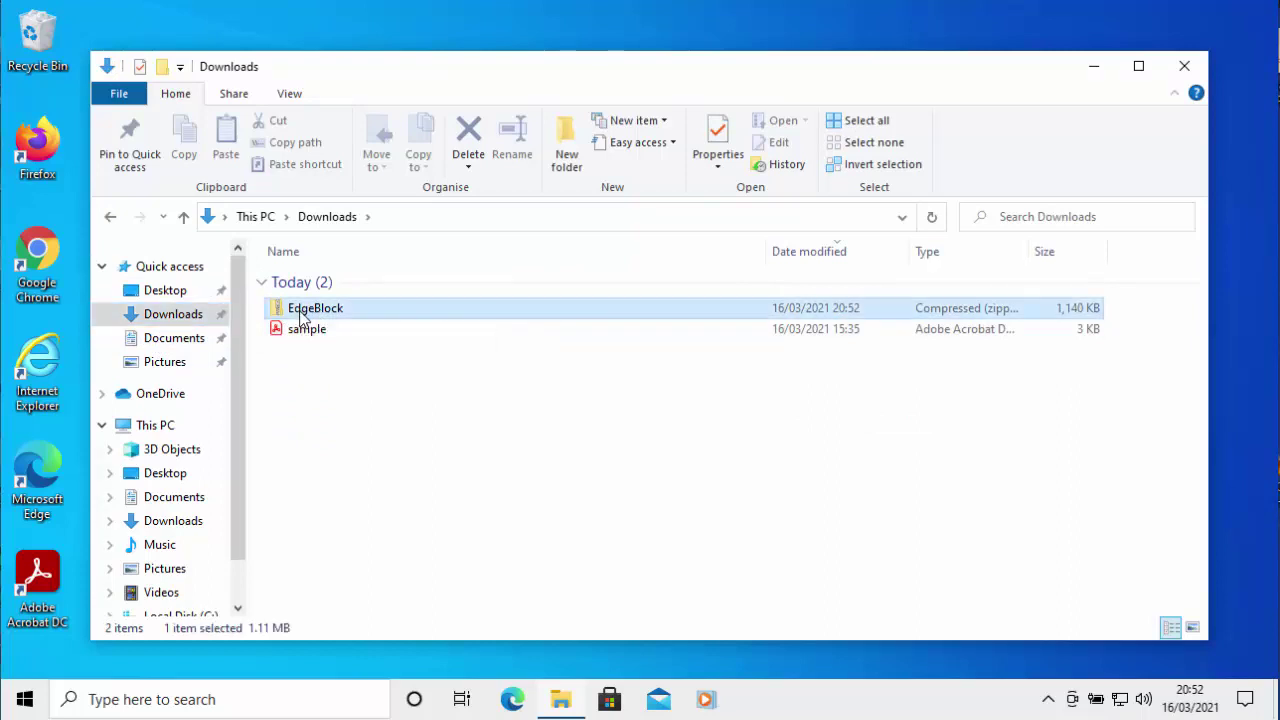
right_click(300, 316)
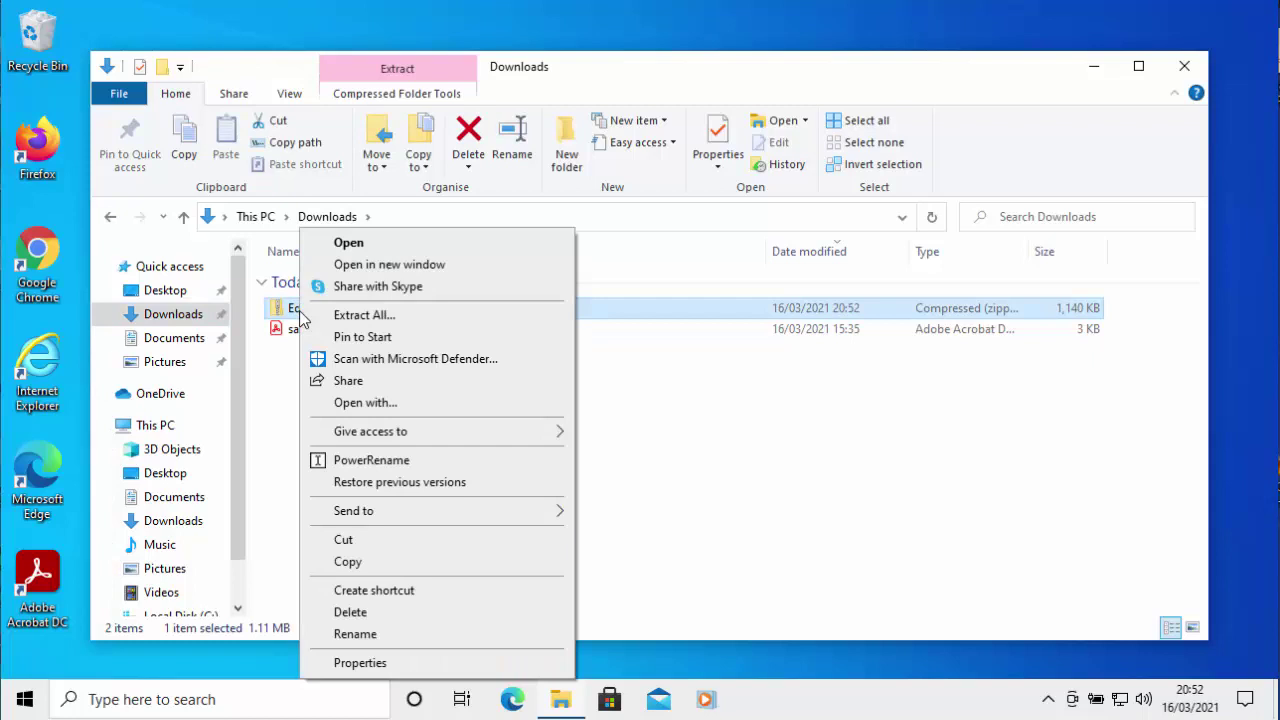
click(390, 314)
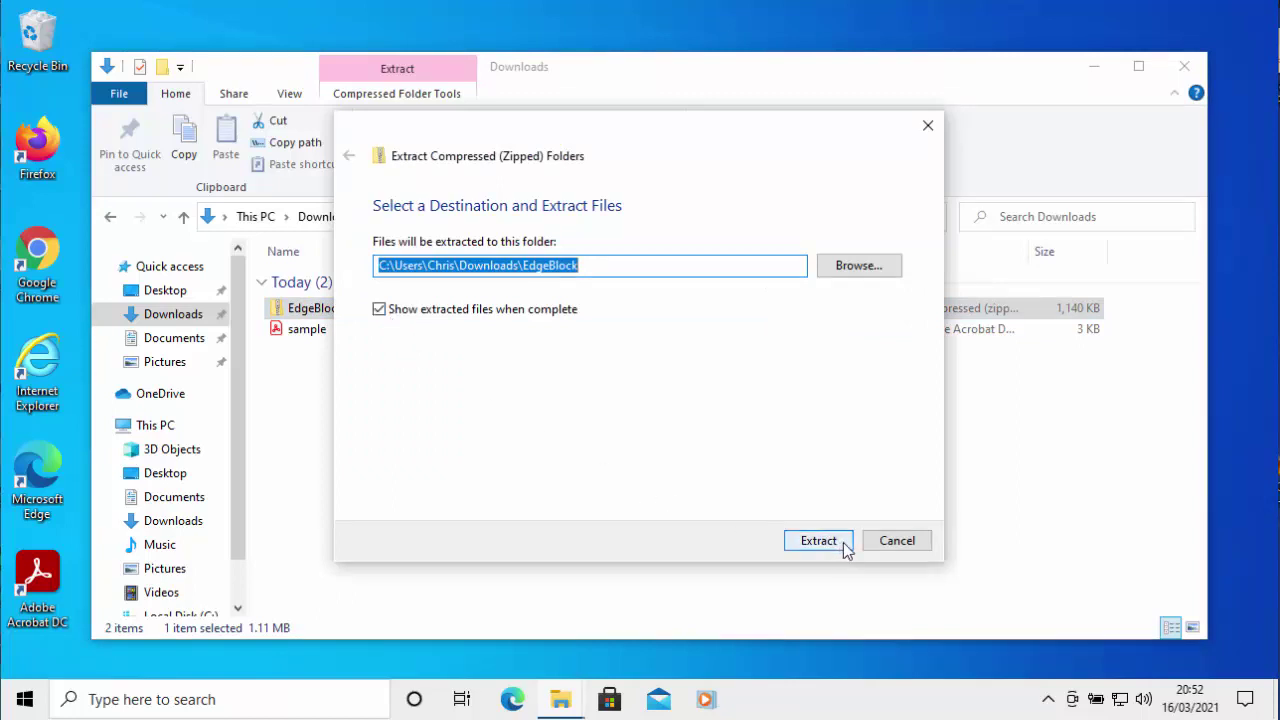
click(845, 548)
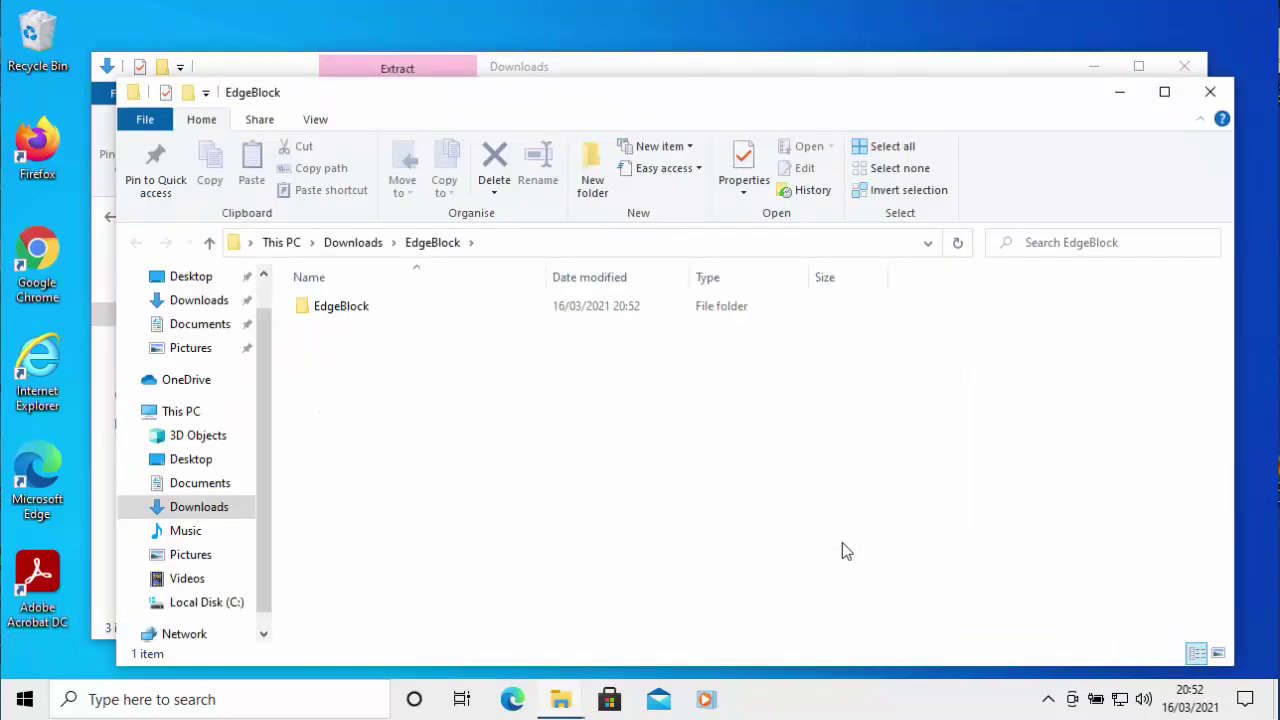
double_click(349, 312)
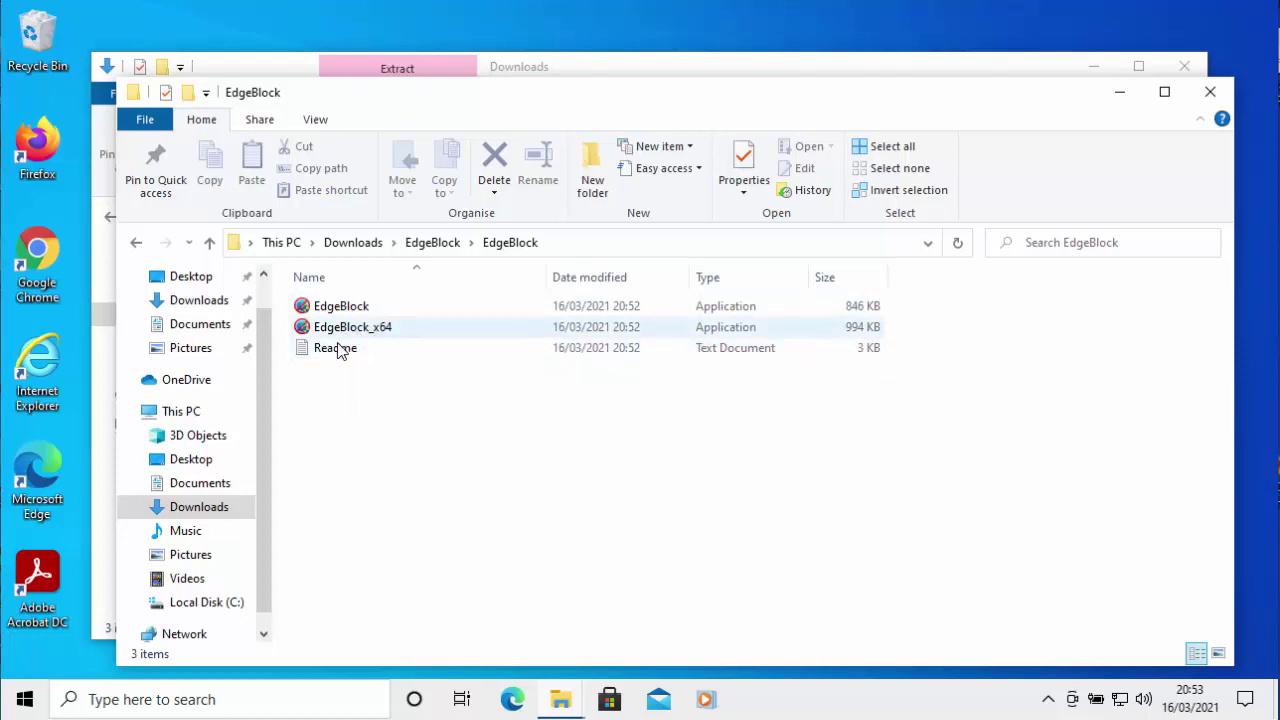
Check the PC's system type on the About your PC page in Windows Settings, and close Settings
mouse_move(415, 342)
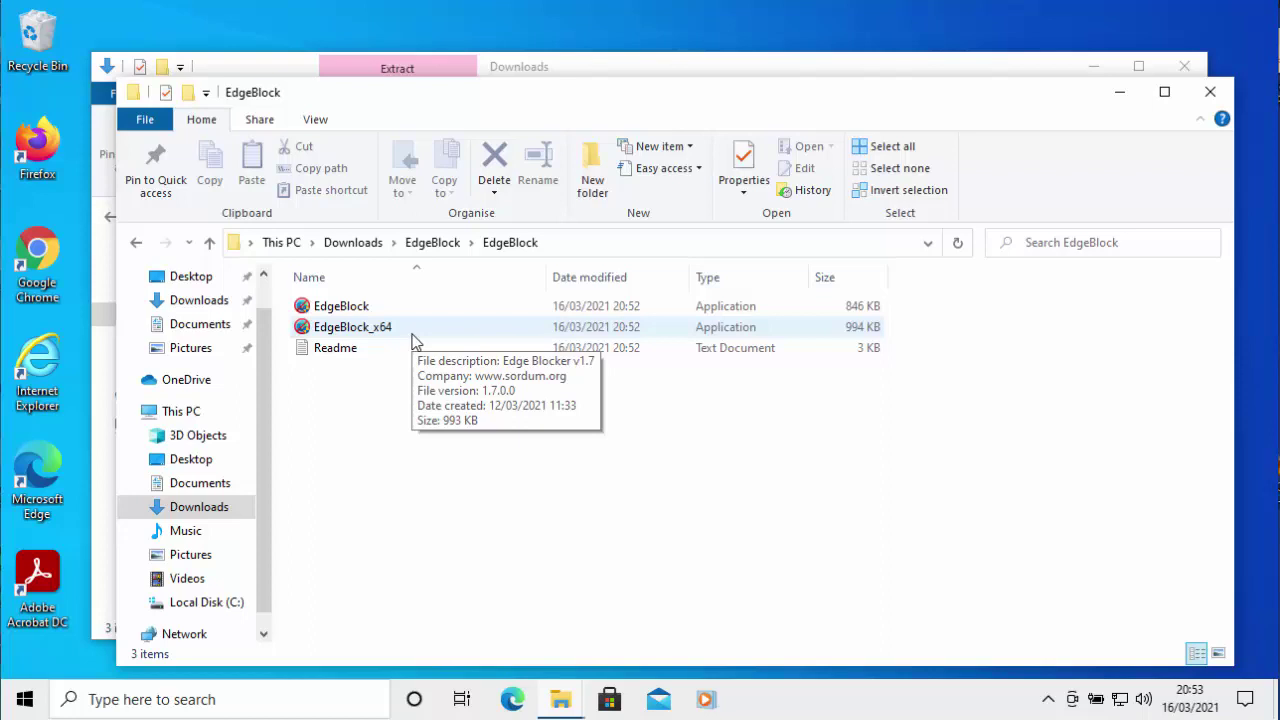
click(24, 703)
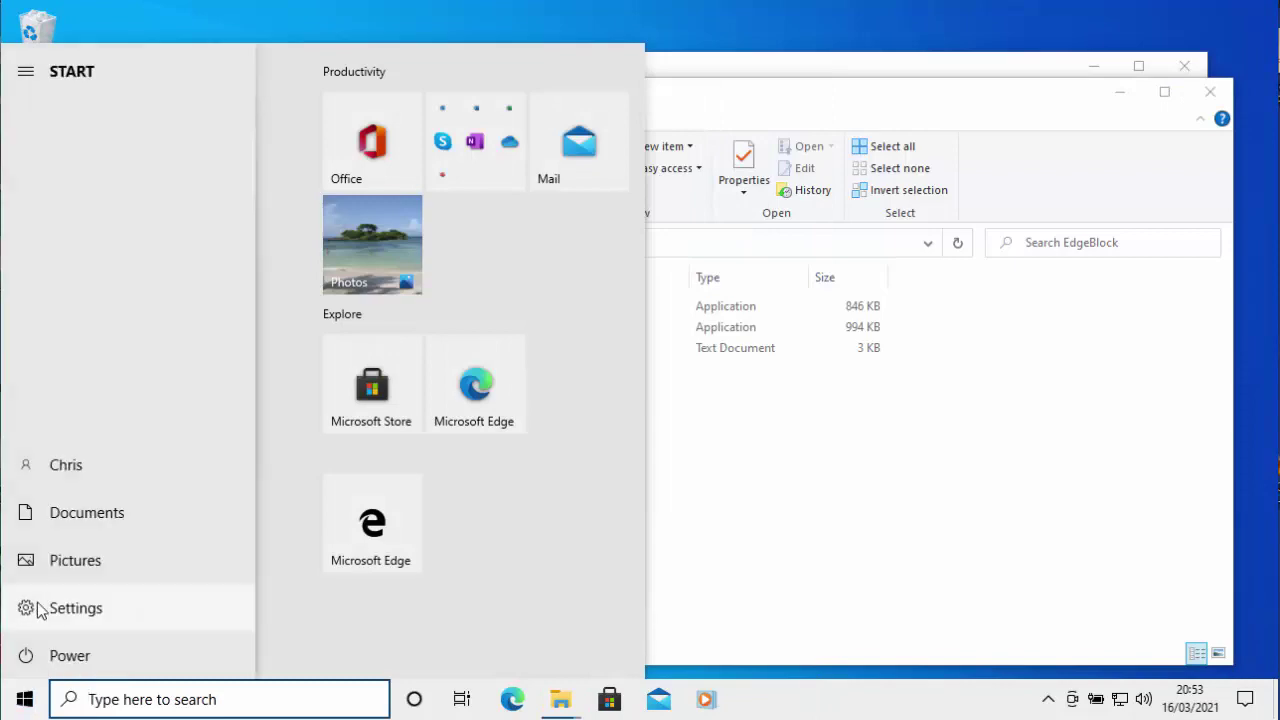
click(37, 607)
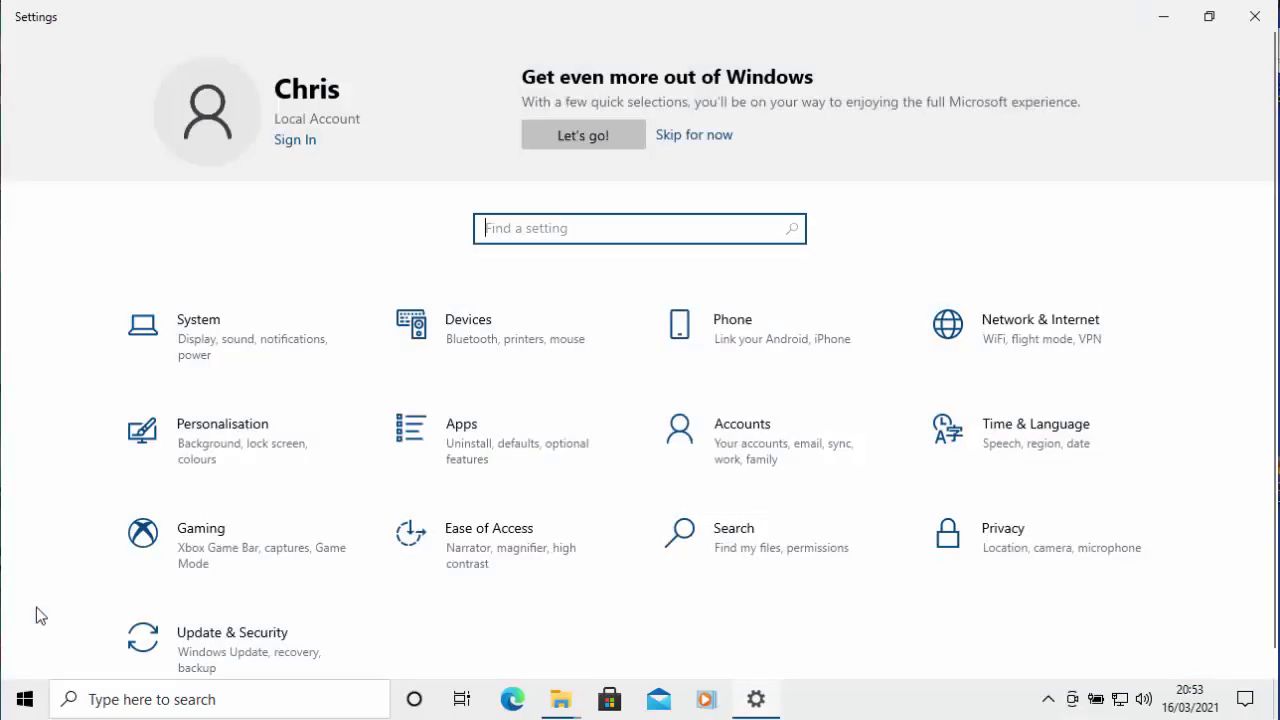
text(about)
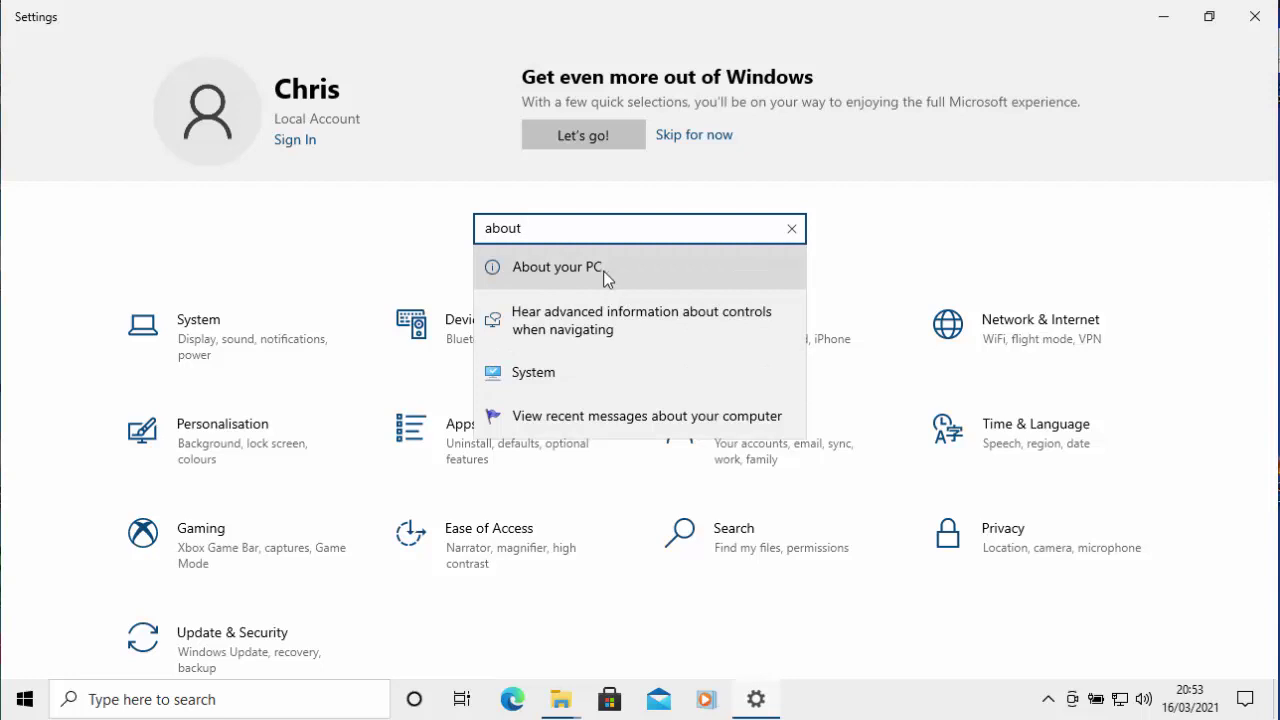
click(578, 277)
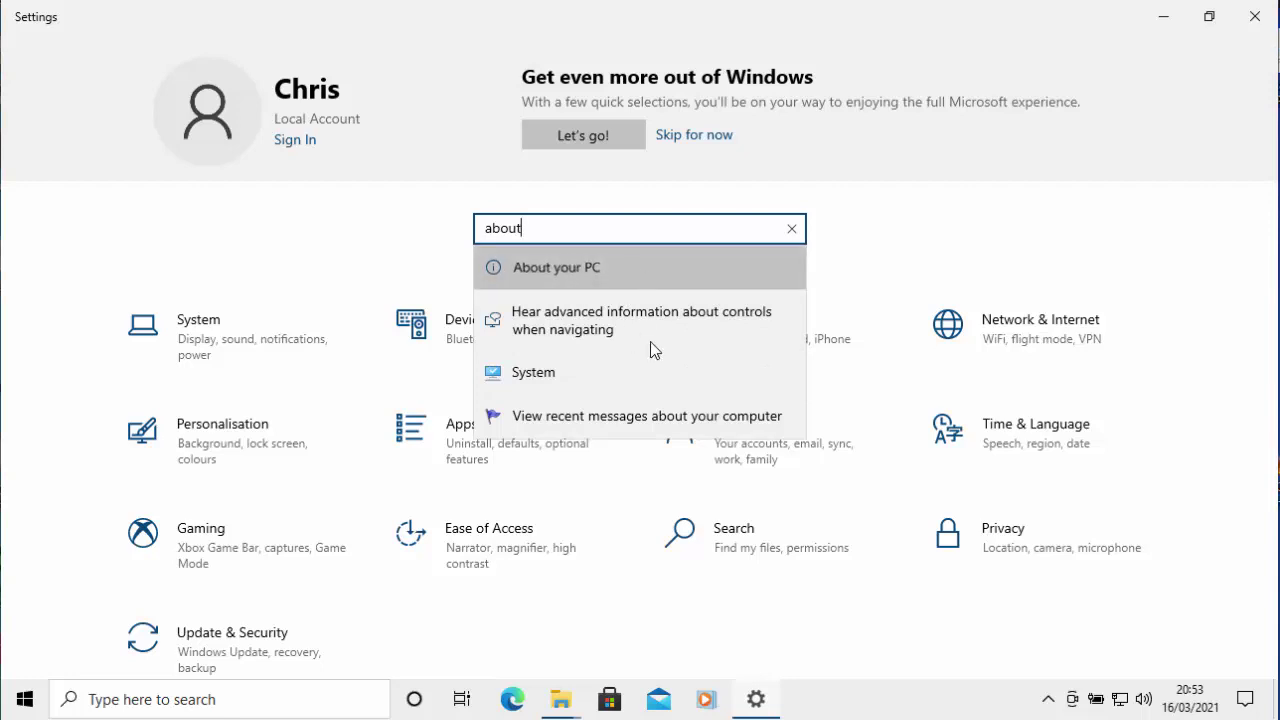
scroll(726, 323, down, 2)
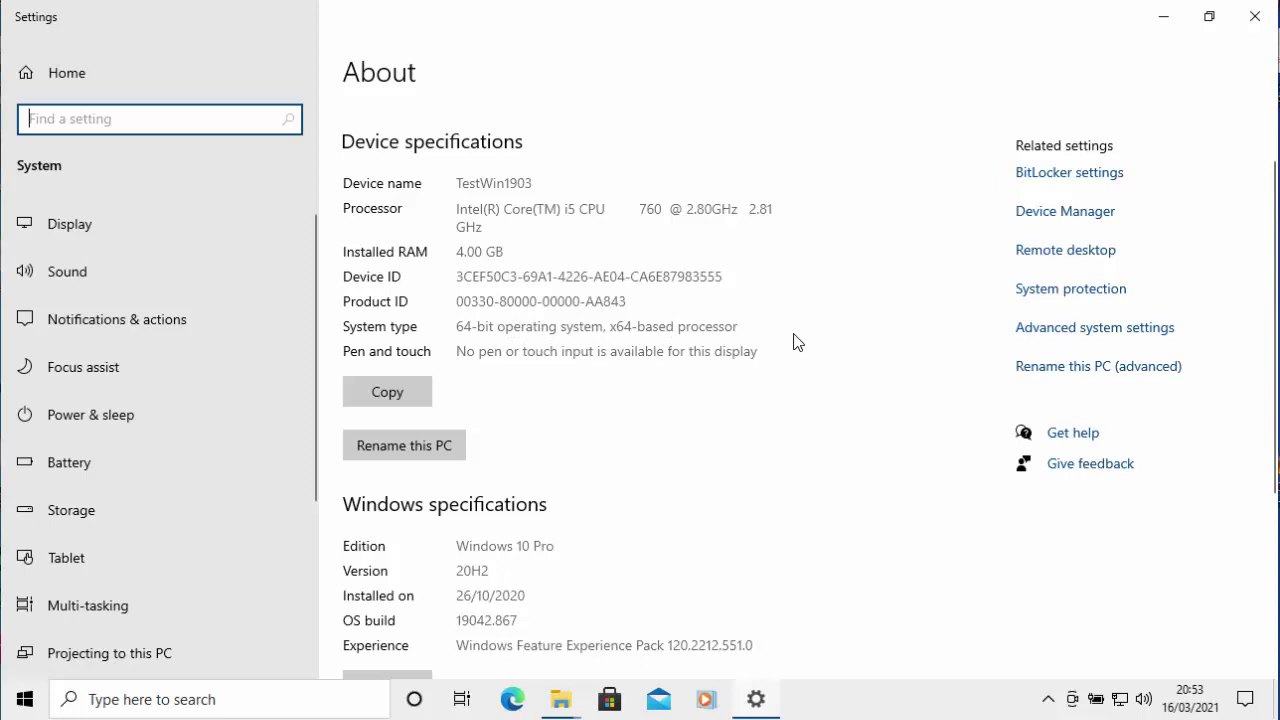
click(1257, 20)
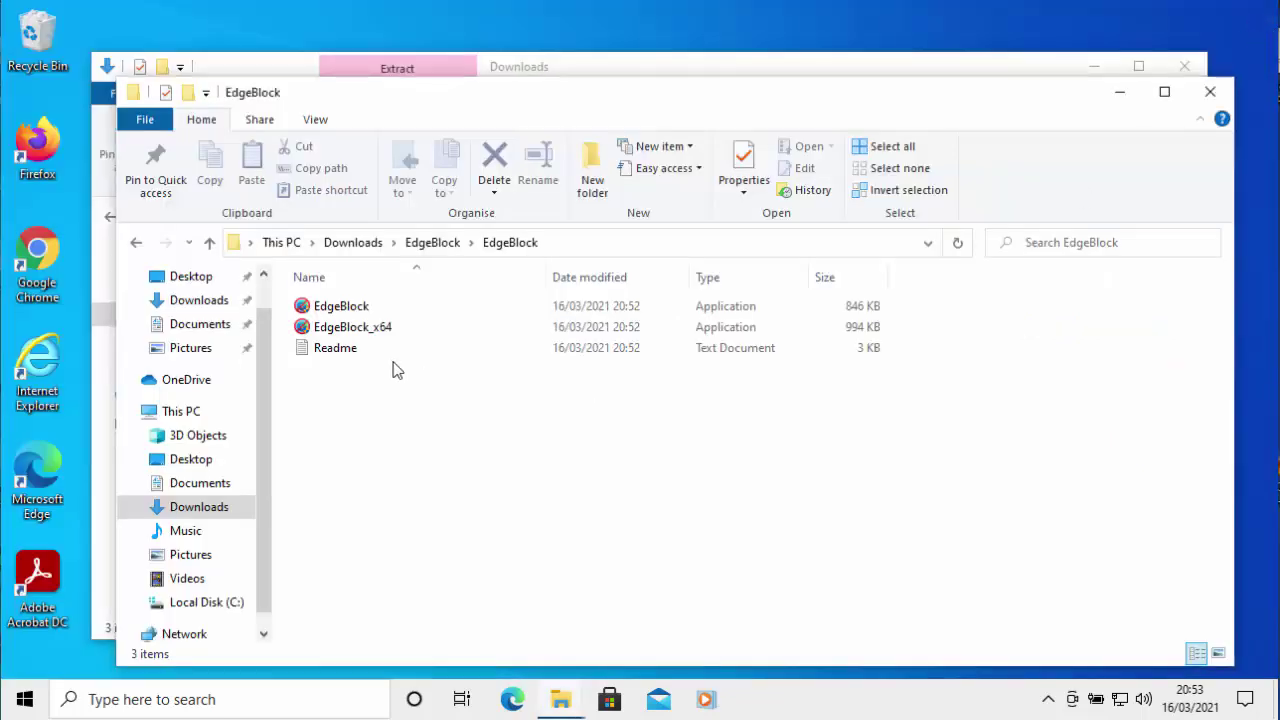
Run EdgeBlock_x64 despite the SmartScreen warning, allow it to make changes, and block Microsoft Edge
double_click(352, 330)
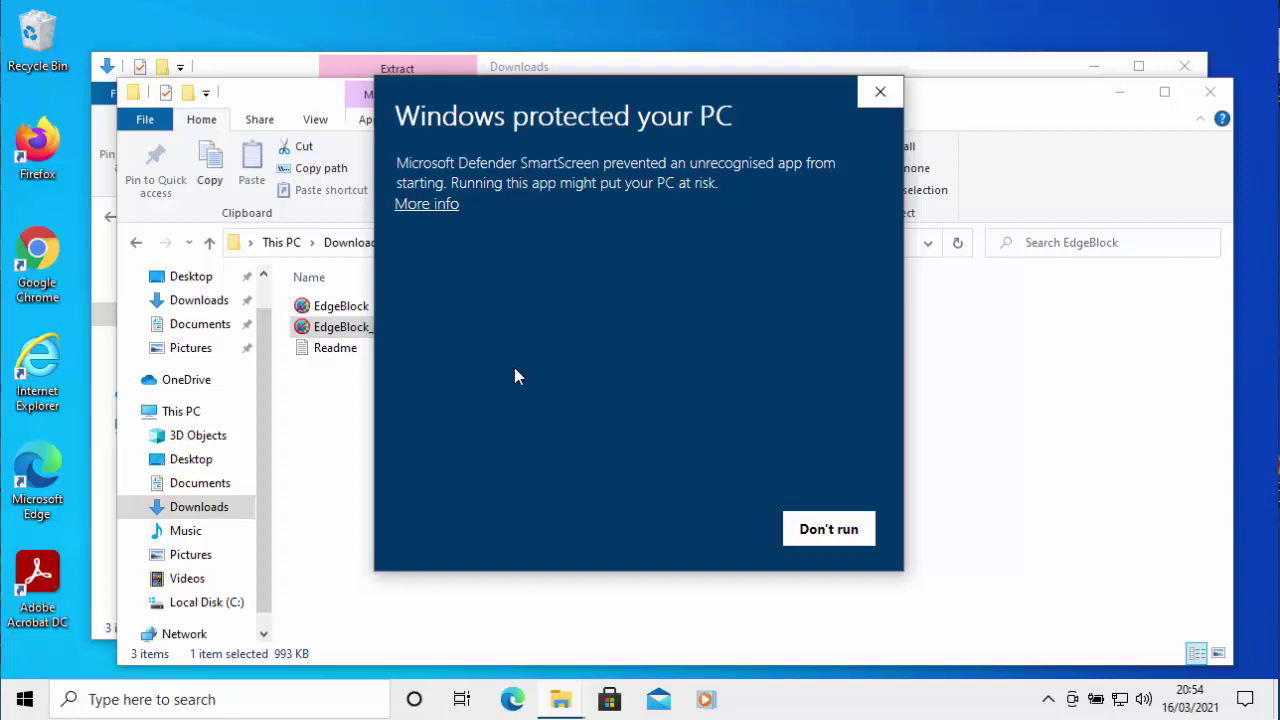
click(427, 208)
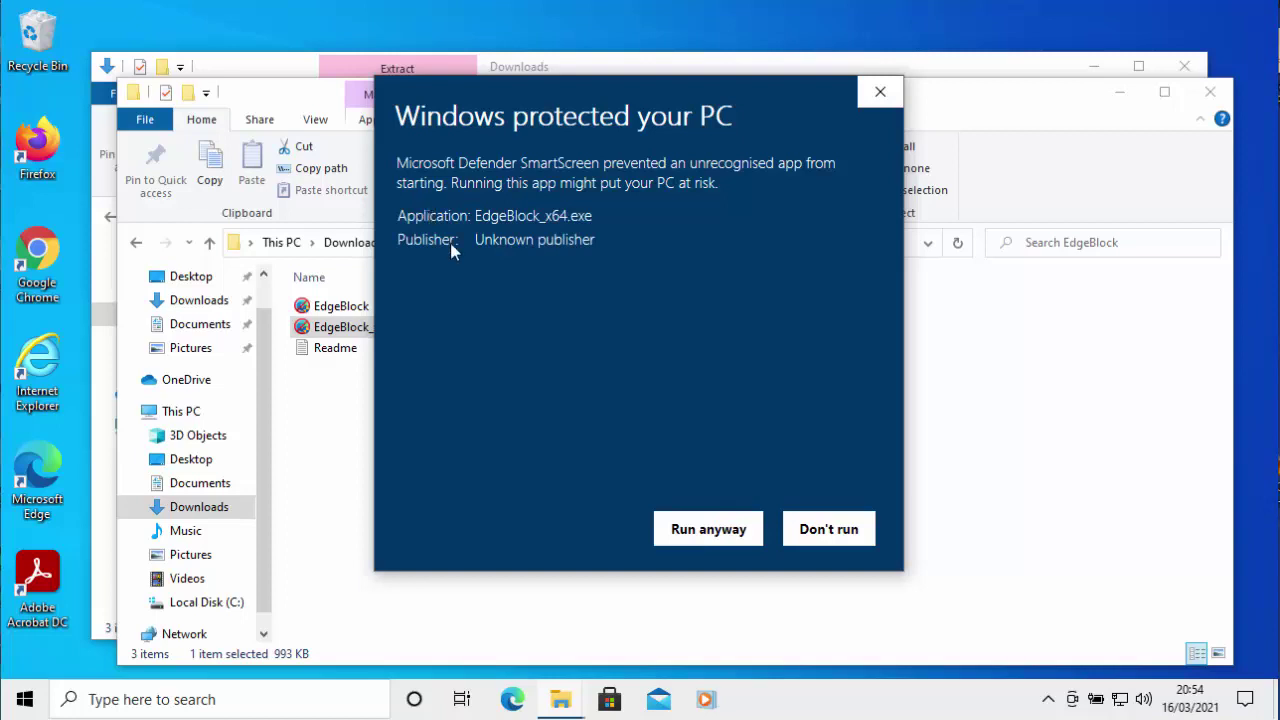
click(708, 530)
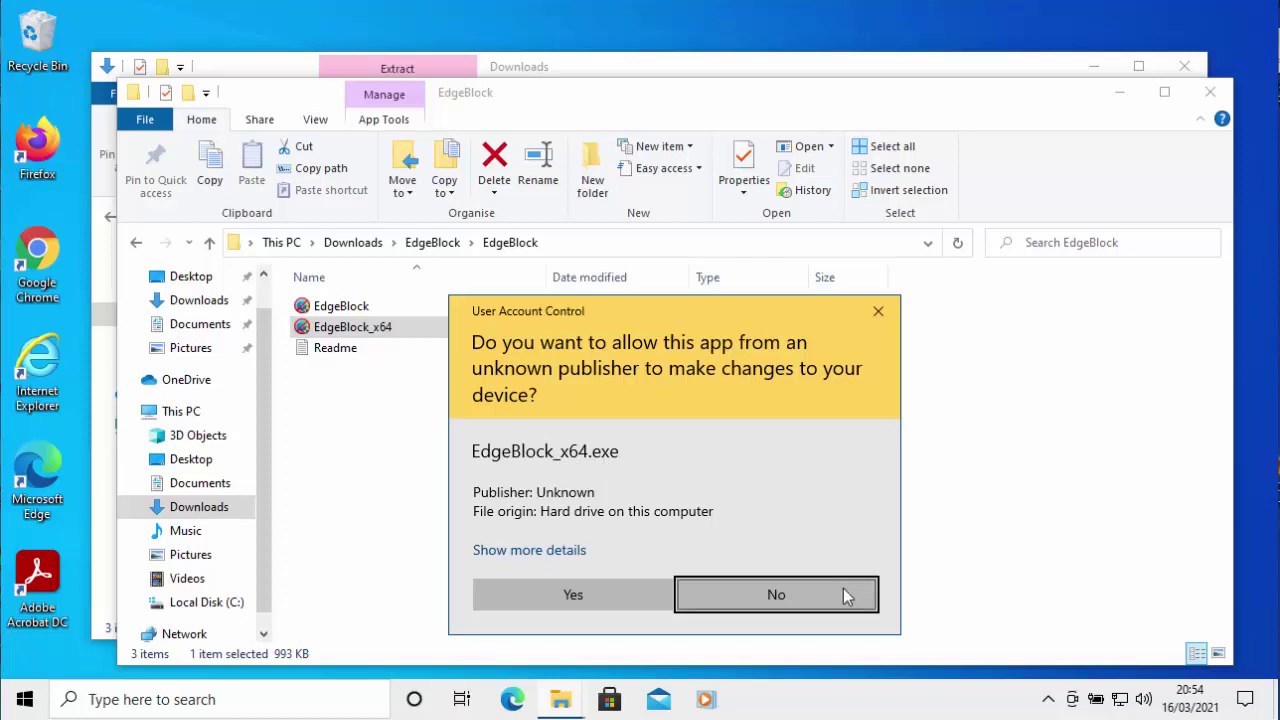
click(573, 594)
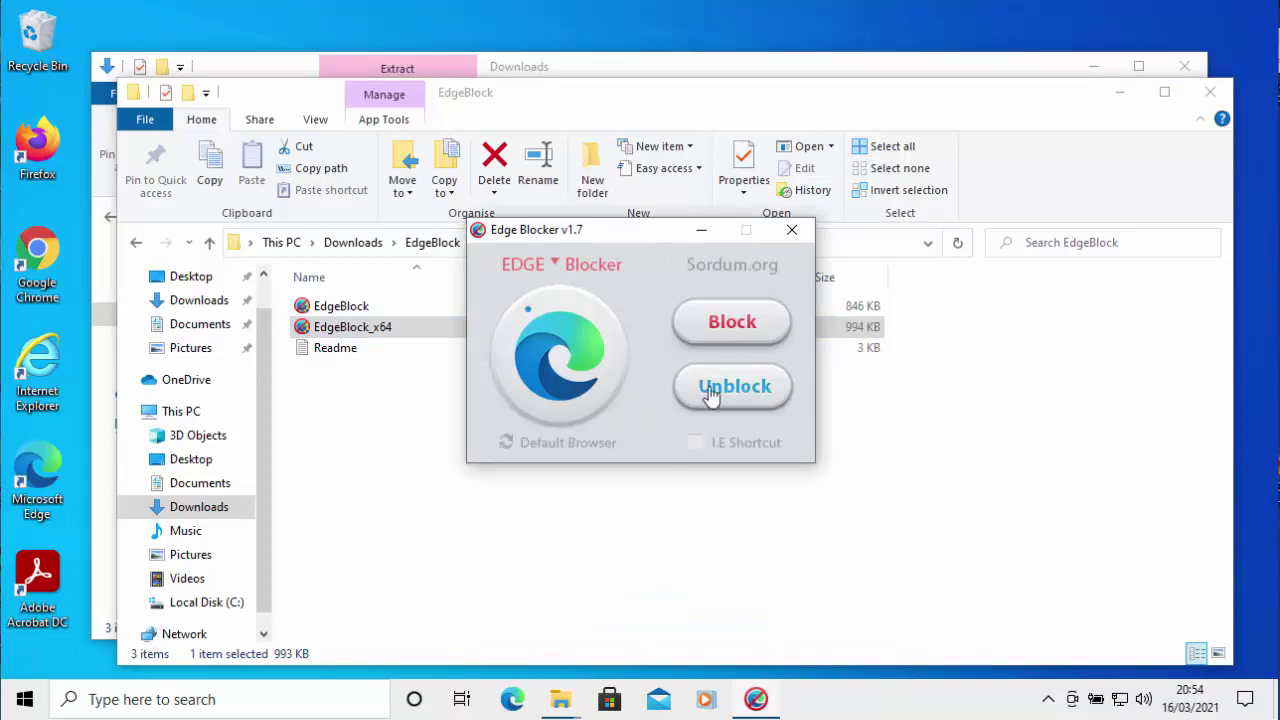
click(760, 328)
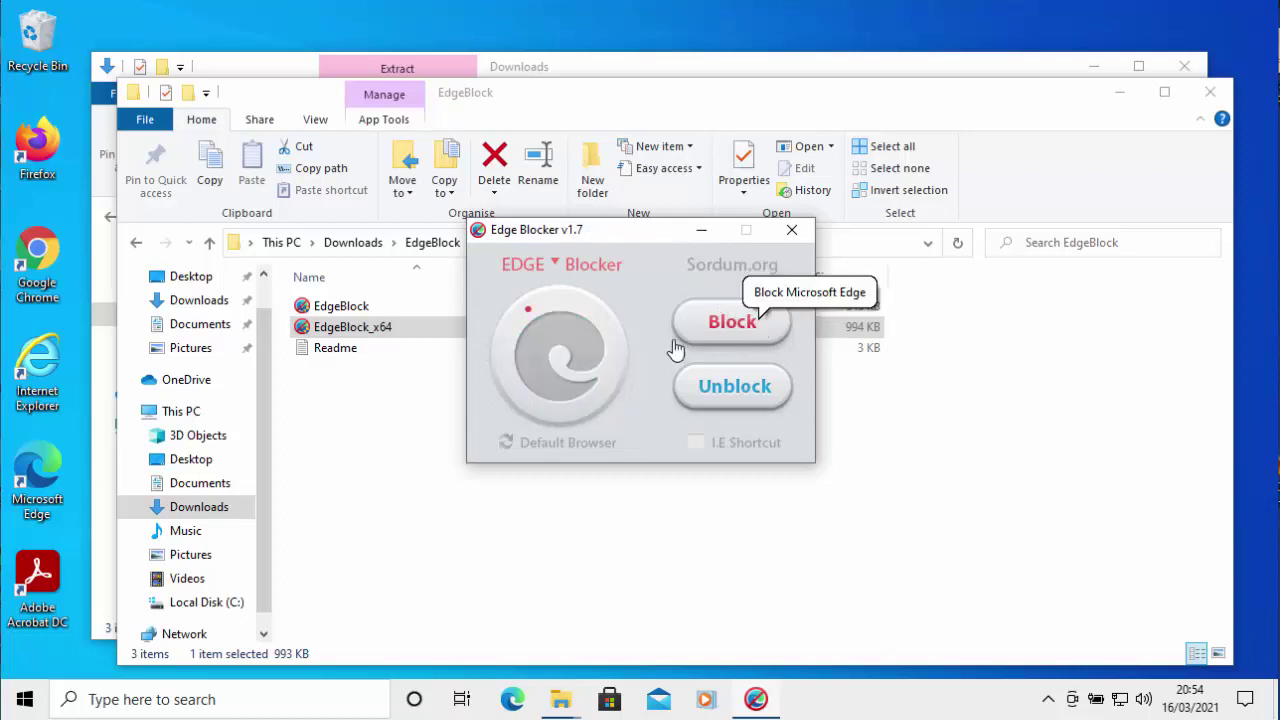
Try to open Microsoft Edge from its desktop shortcut and its Start menu tile to test the block
mouse_move(590, 362)
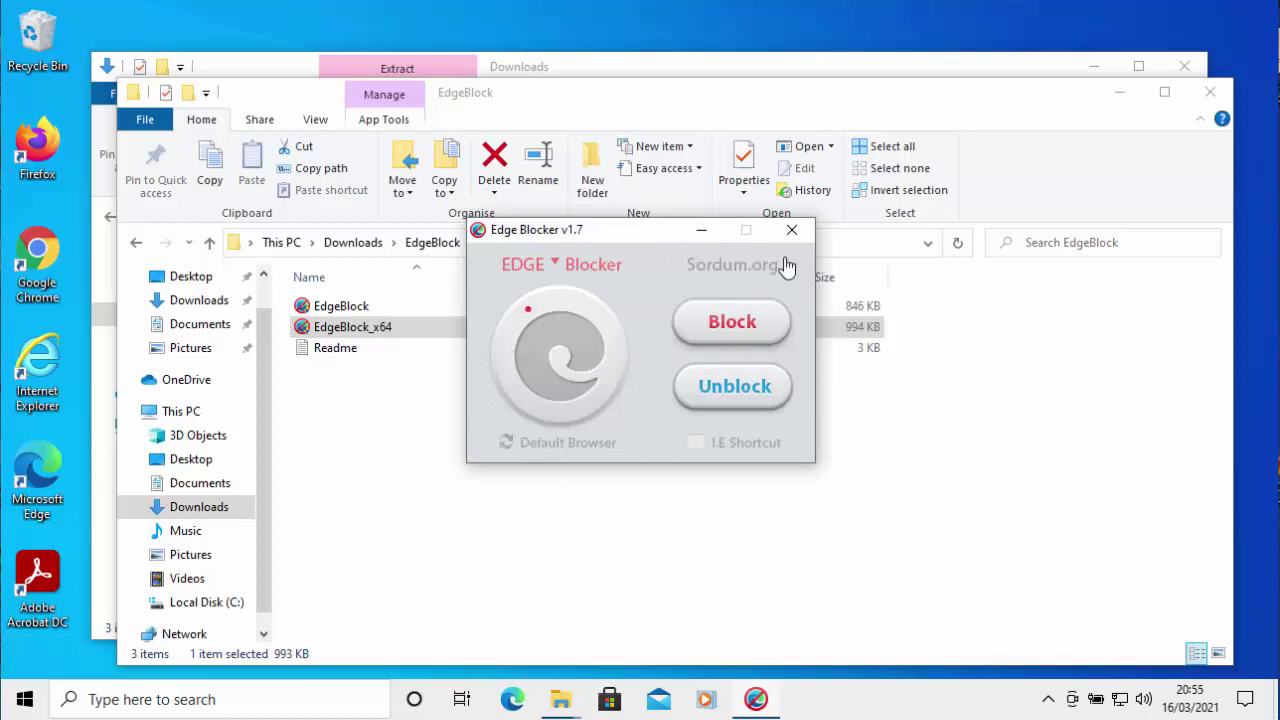
double_click(47, 478)
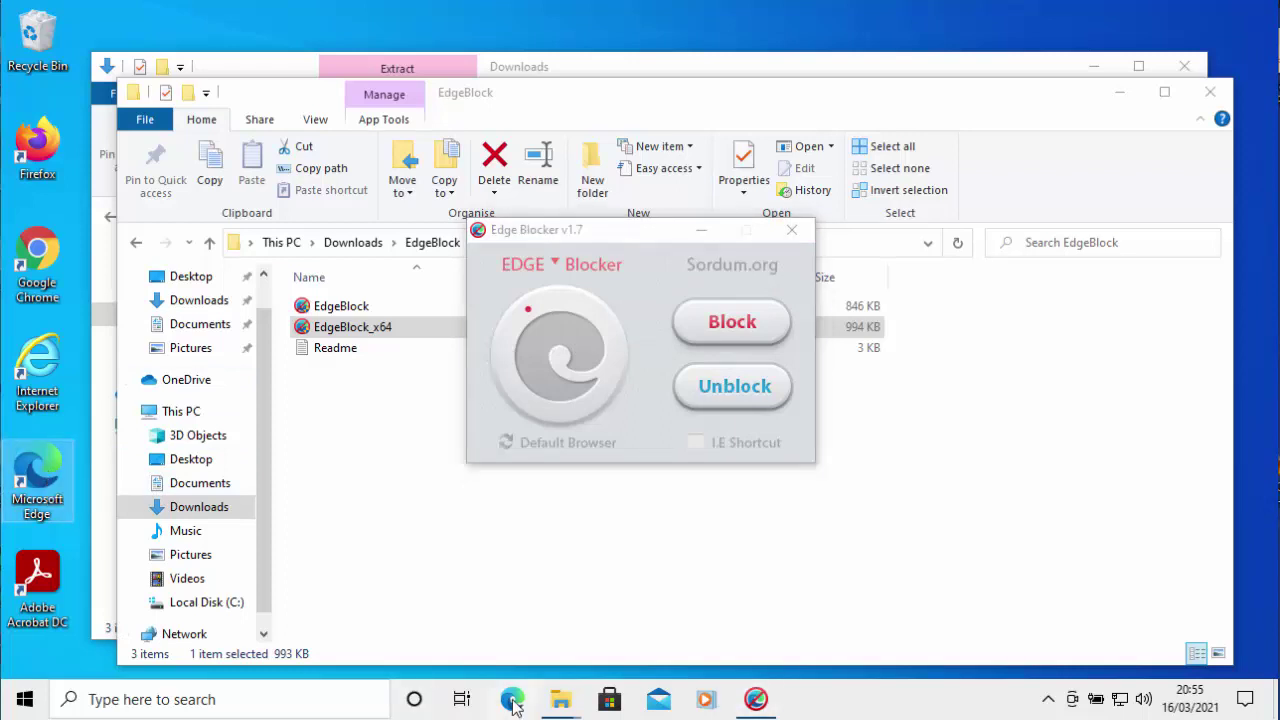
click(25, 703)
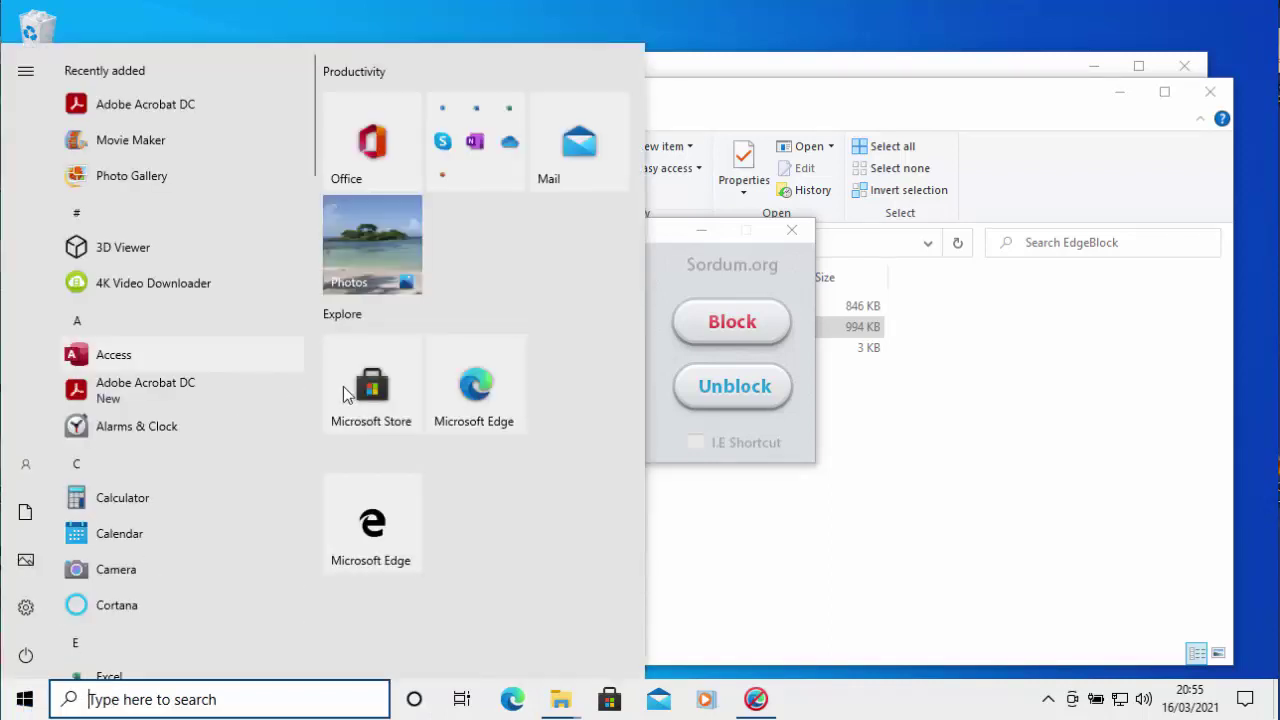
click(476, 386)
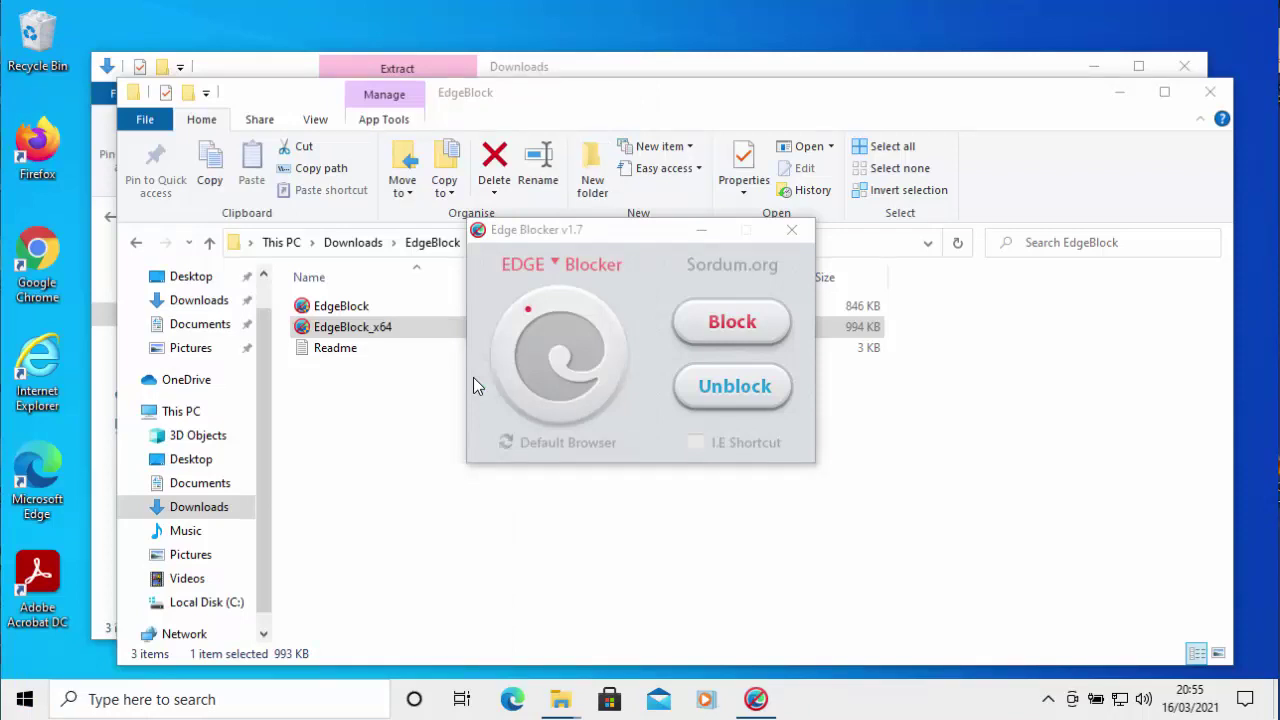
Unblock Microsoft Edge and test launching it from its desktop shortcut
click(729, 398)
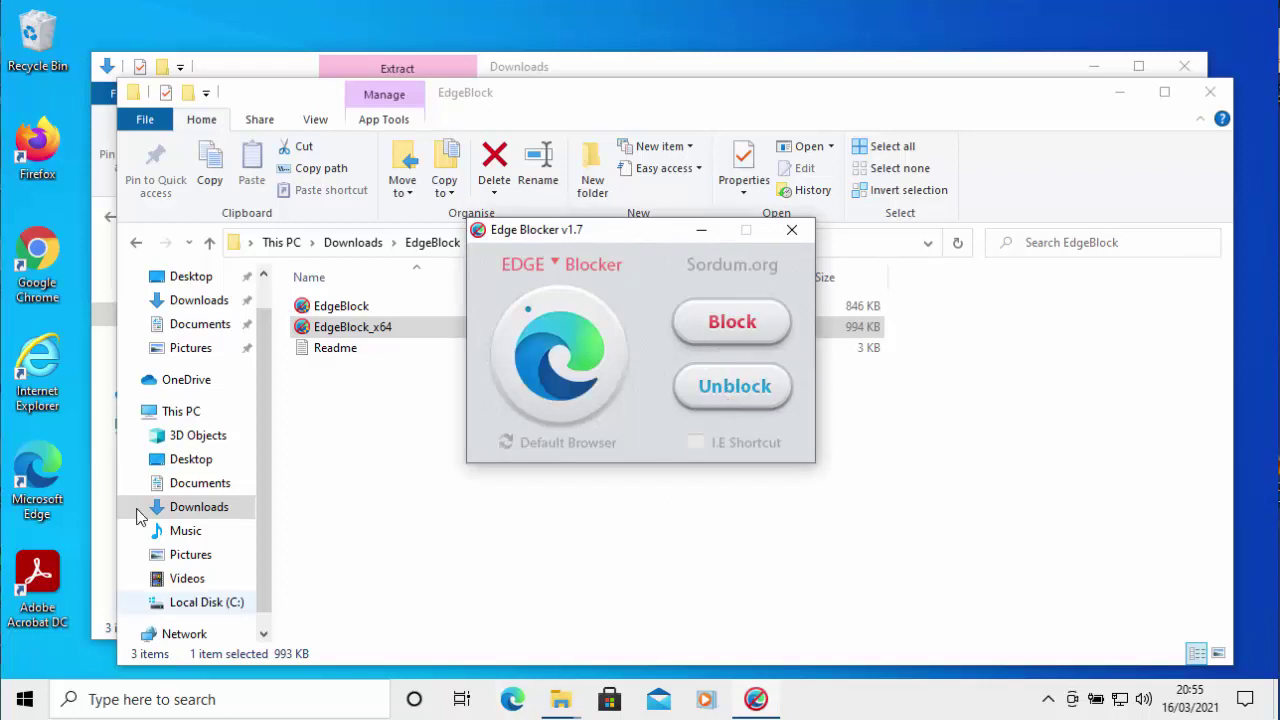
click(52, 471)
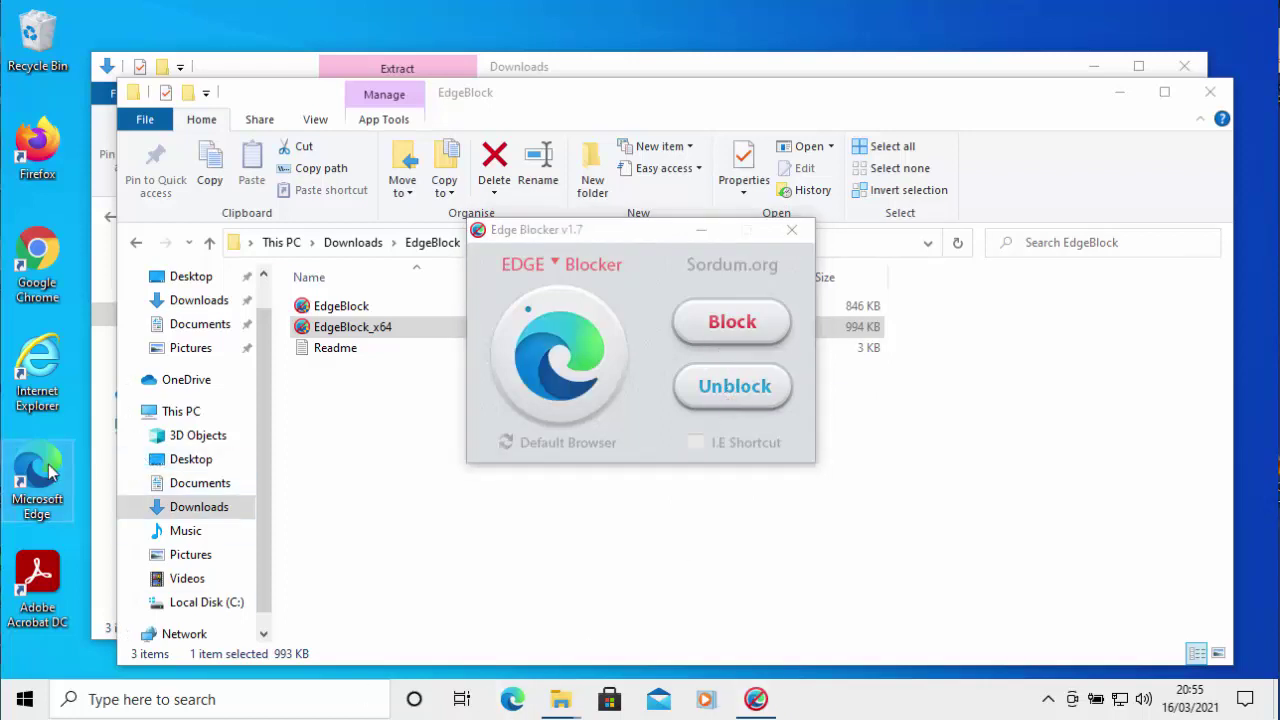
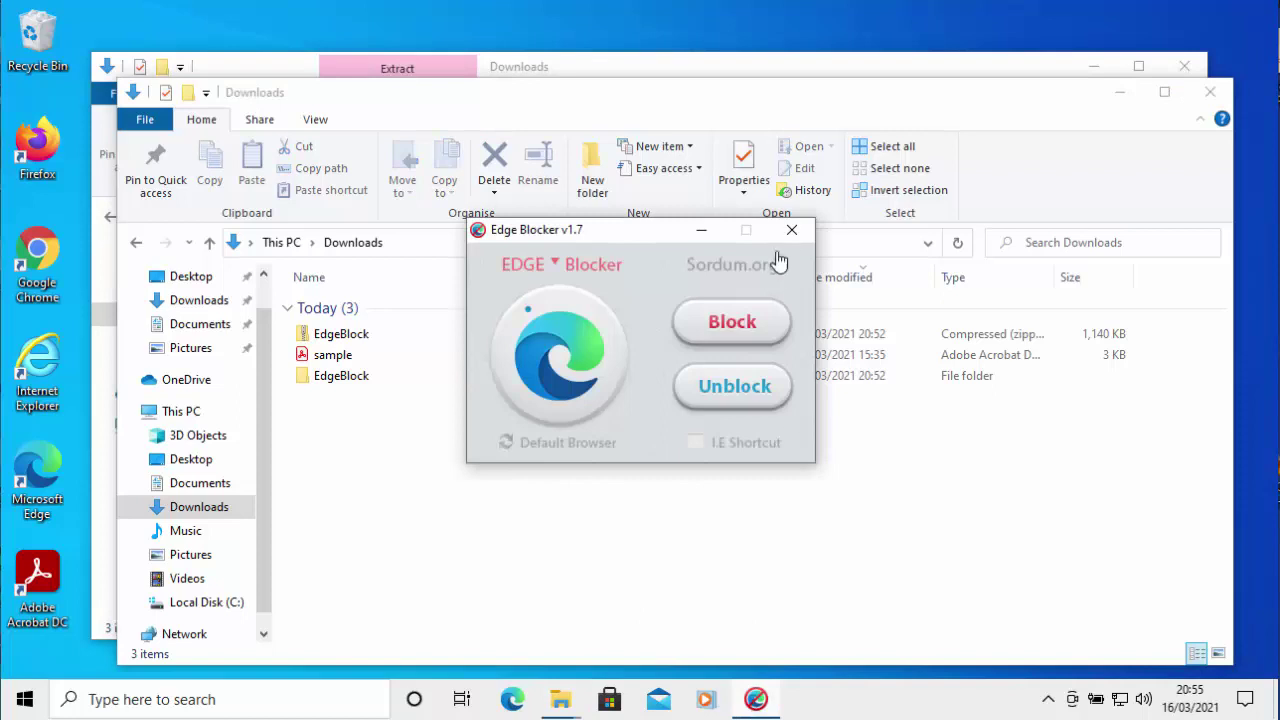
Block Microsoft Edge again and close Edge Blocker
click(750, 331)
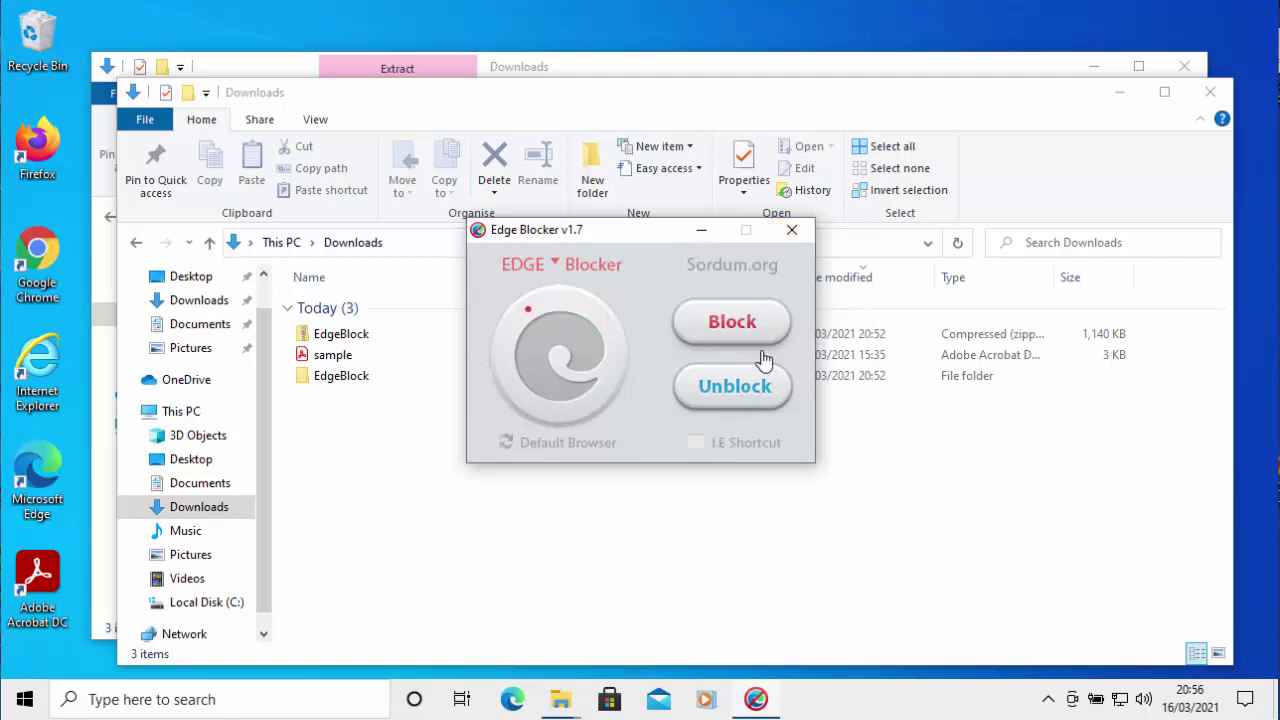
click(791, 232)
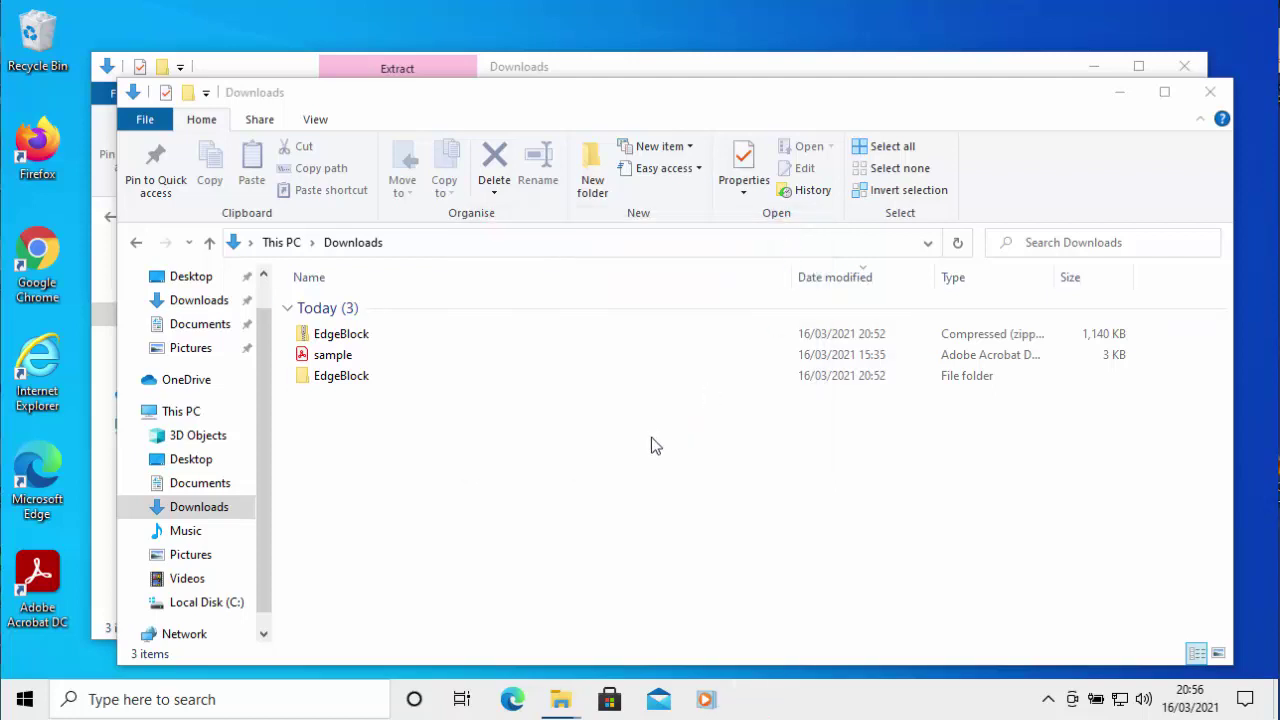
Delete the EdgeBlock folder and the EdgeBlock zip from Downloads, and close both File Explorer windows
click(340, 385)
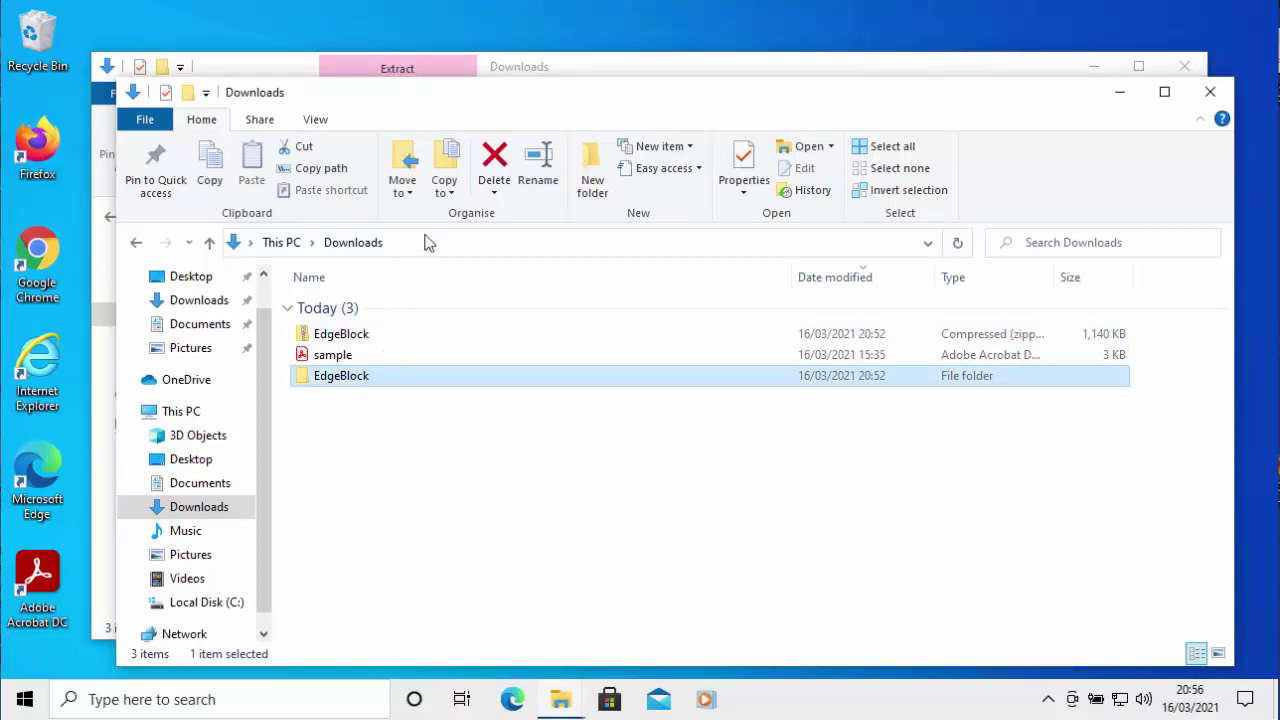
click(494, 162)
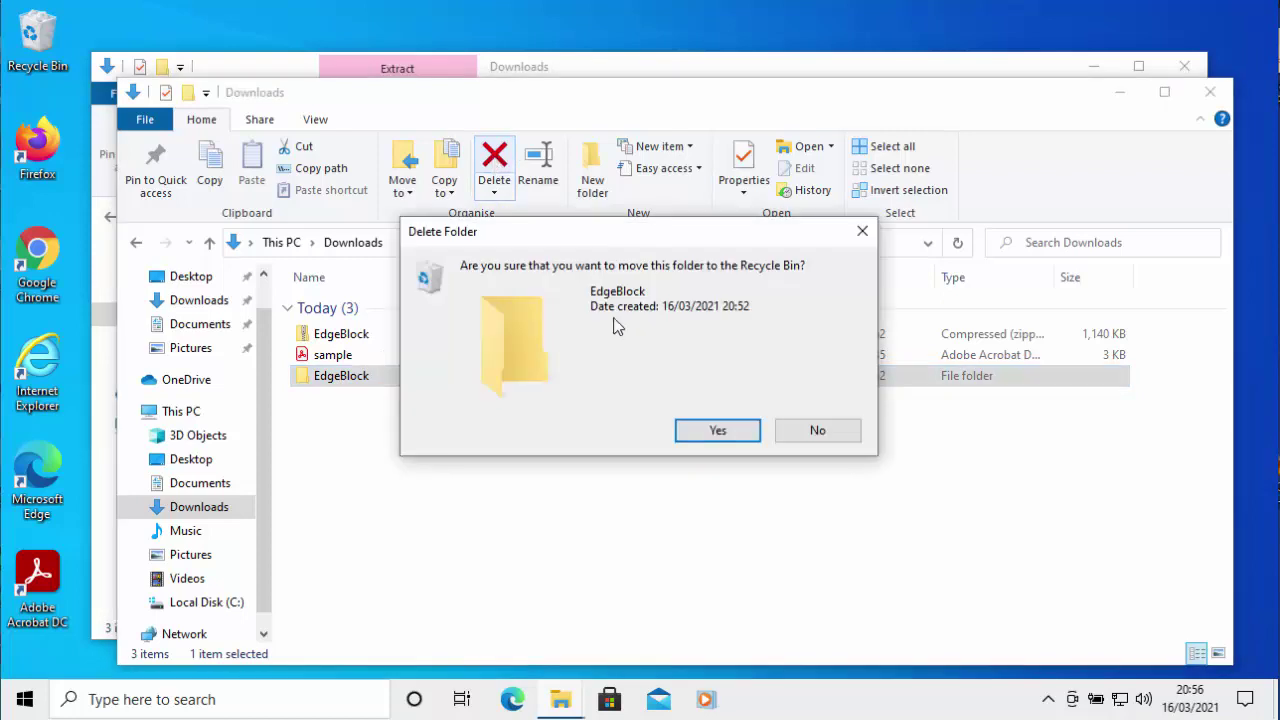
click(711, 432)
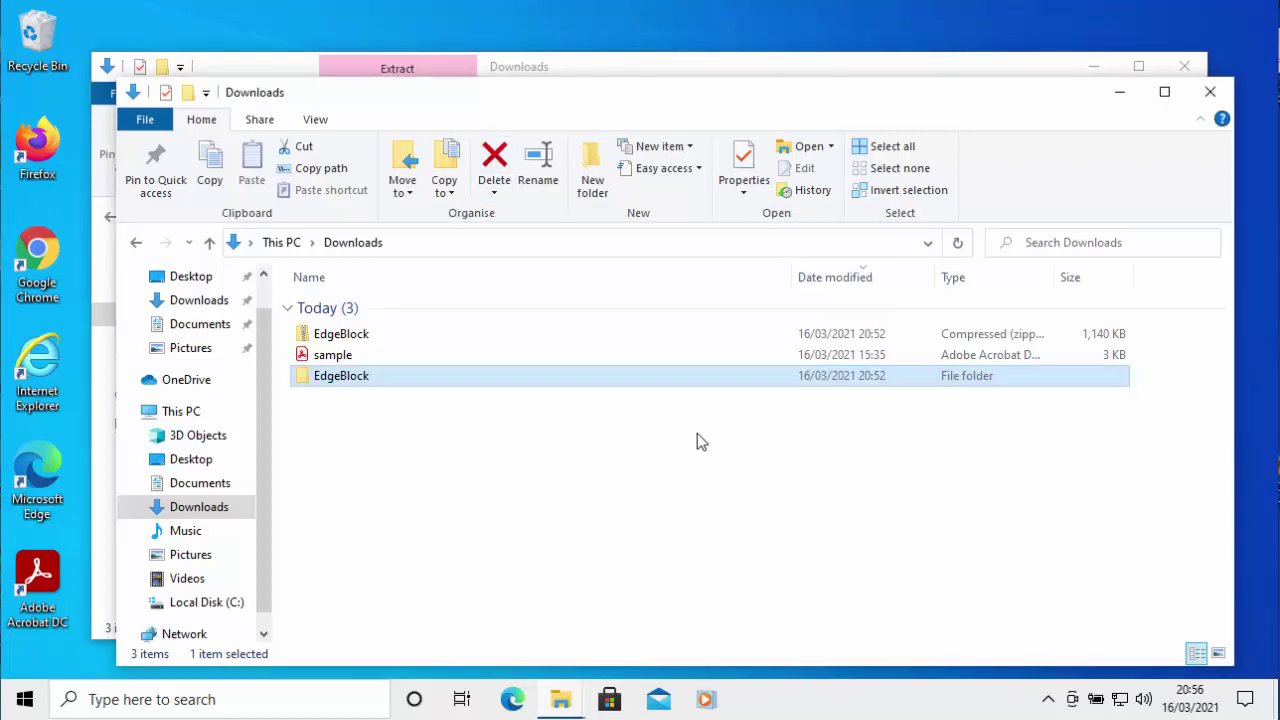
click(338, 334)
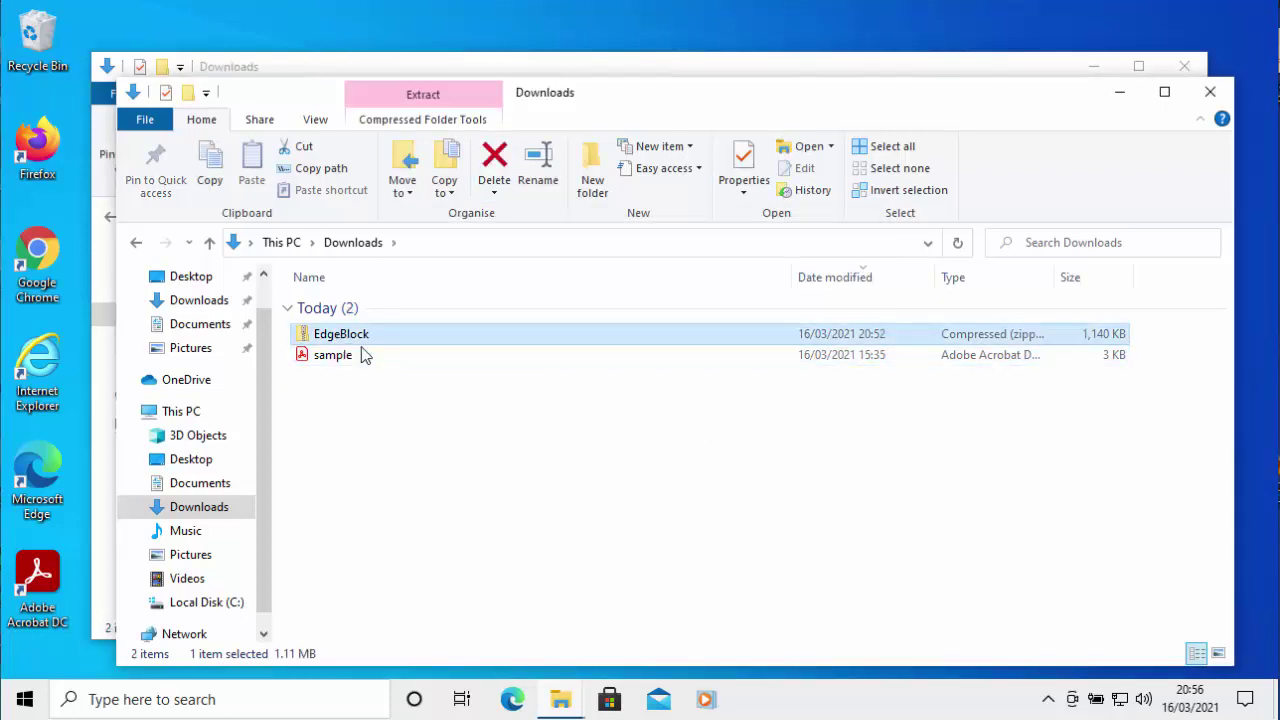
click(493, 160)
click(688, 428)
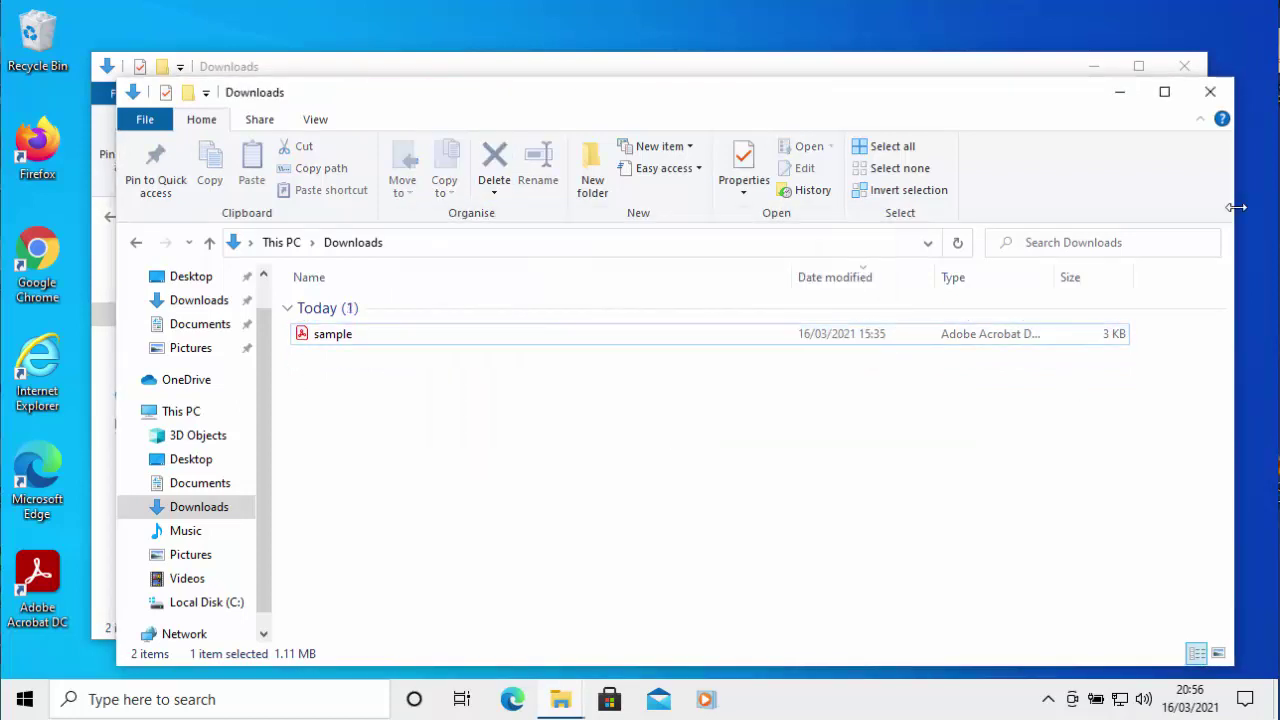
click(1213, 93)
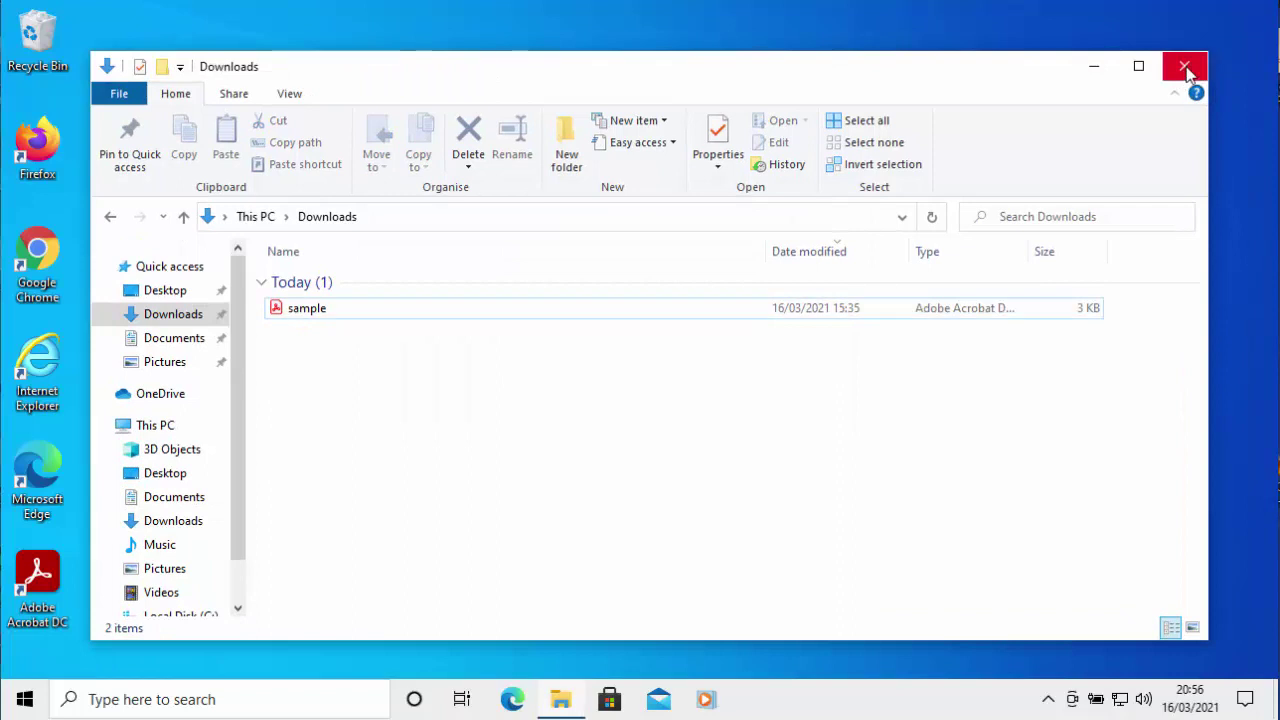
click(1185, 66)
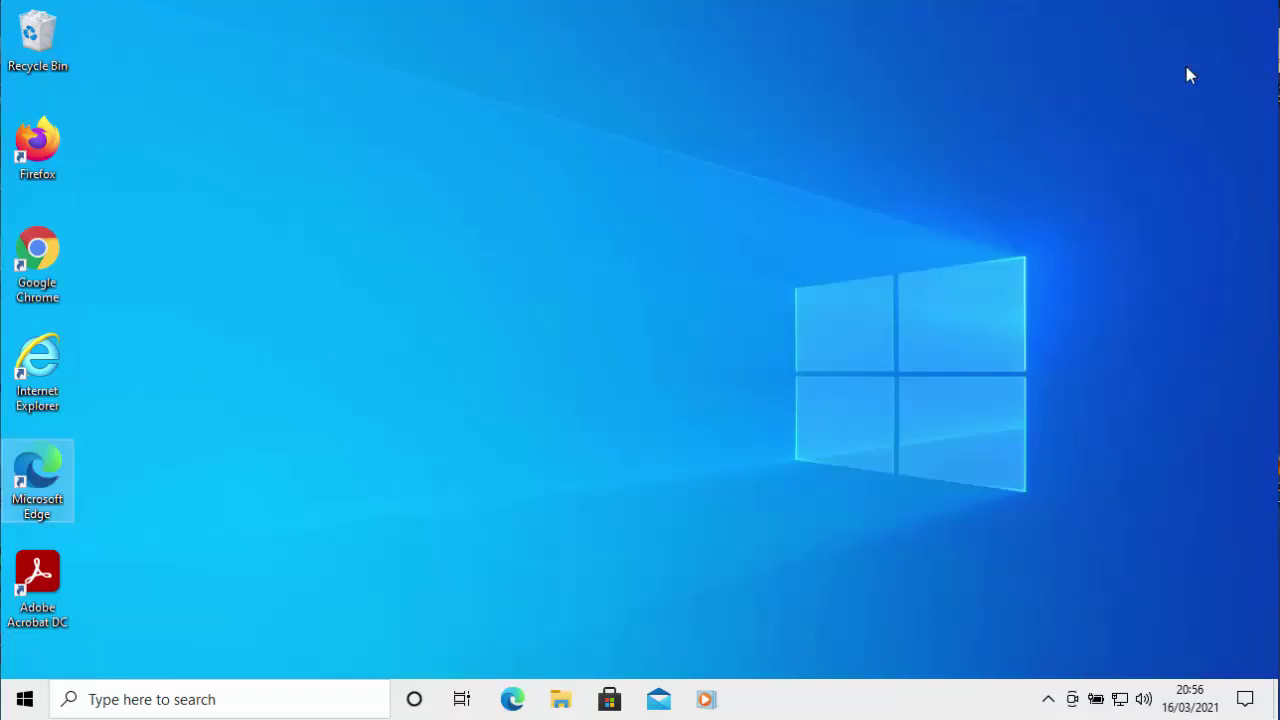
Empty the Recycle Bin, permanently deleting its items
right_click(40, 46)
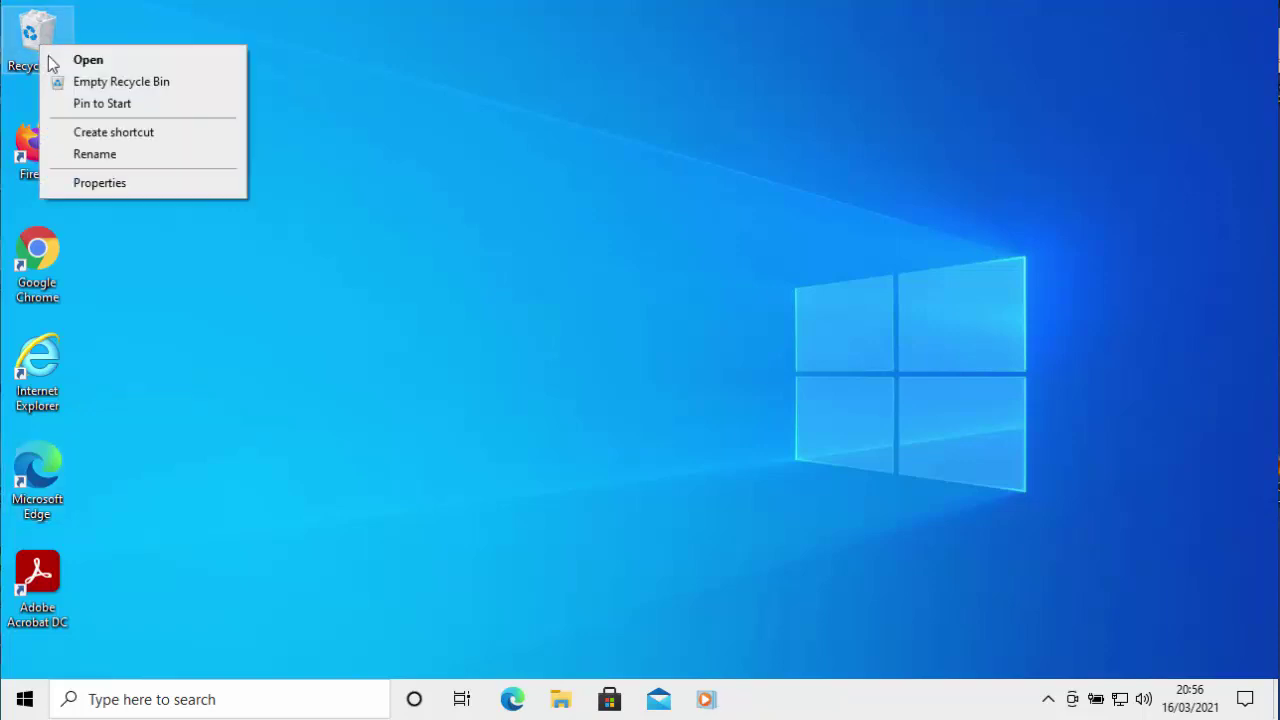
click(110, 82)
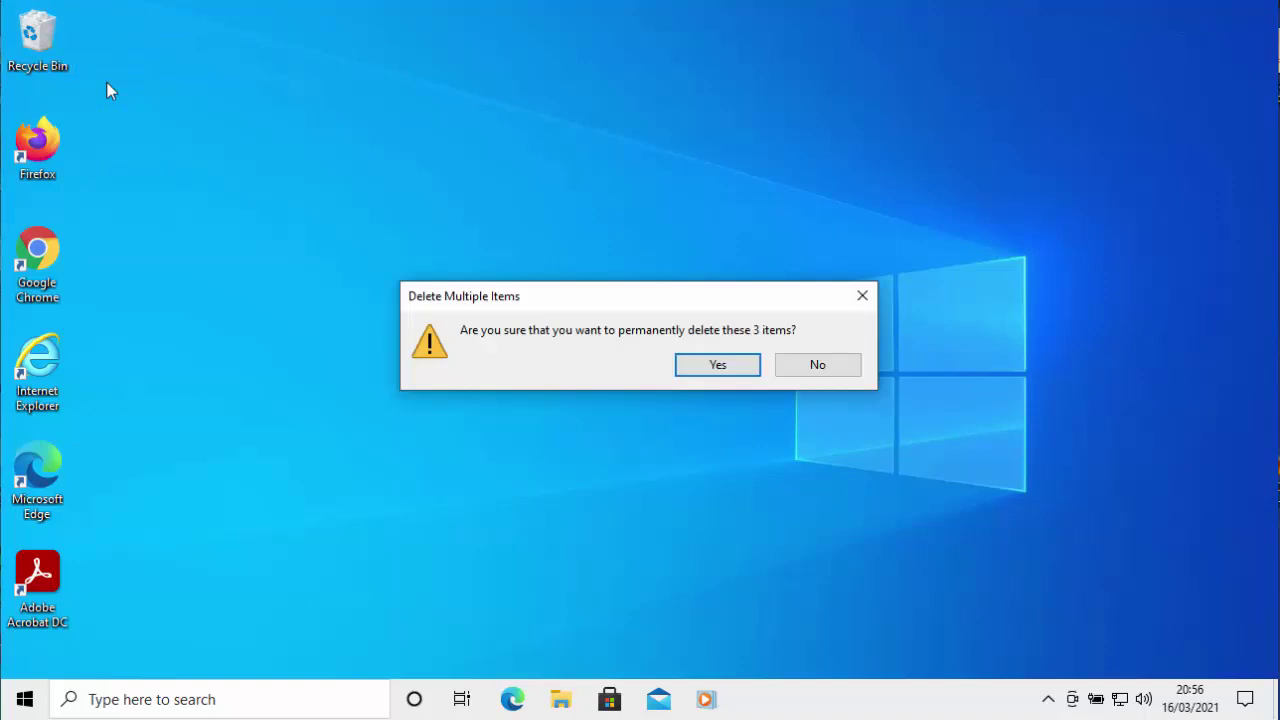
click(718, 367)
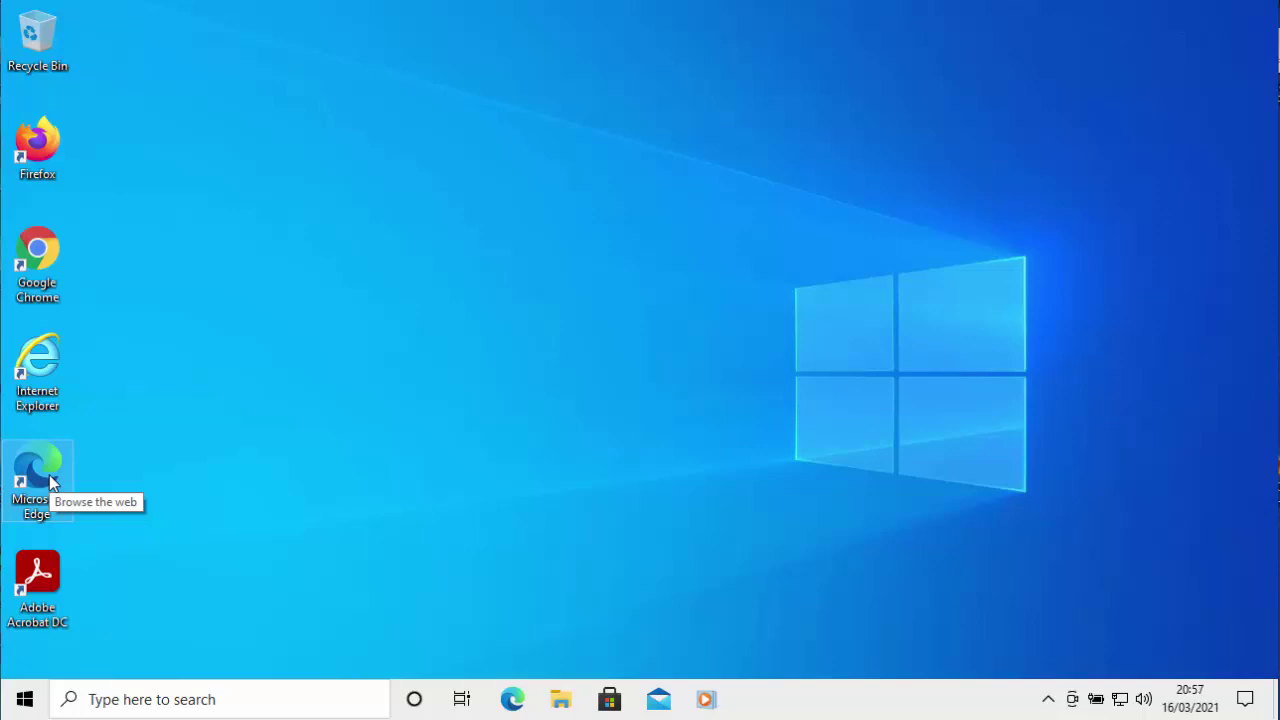
Open Google Chrome, go to sordum.org and open the Edge Blocker page from the site's software list
click(52, 255)
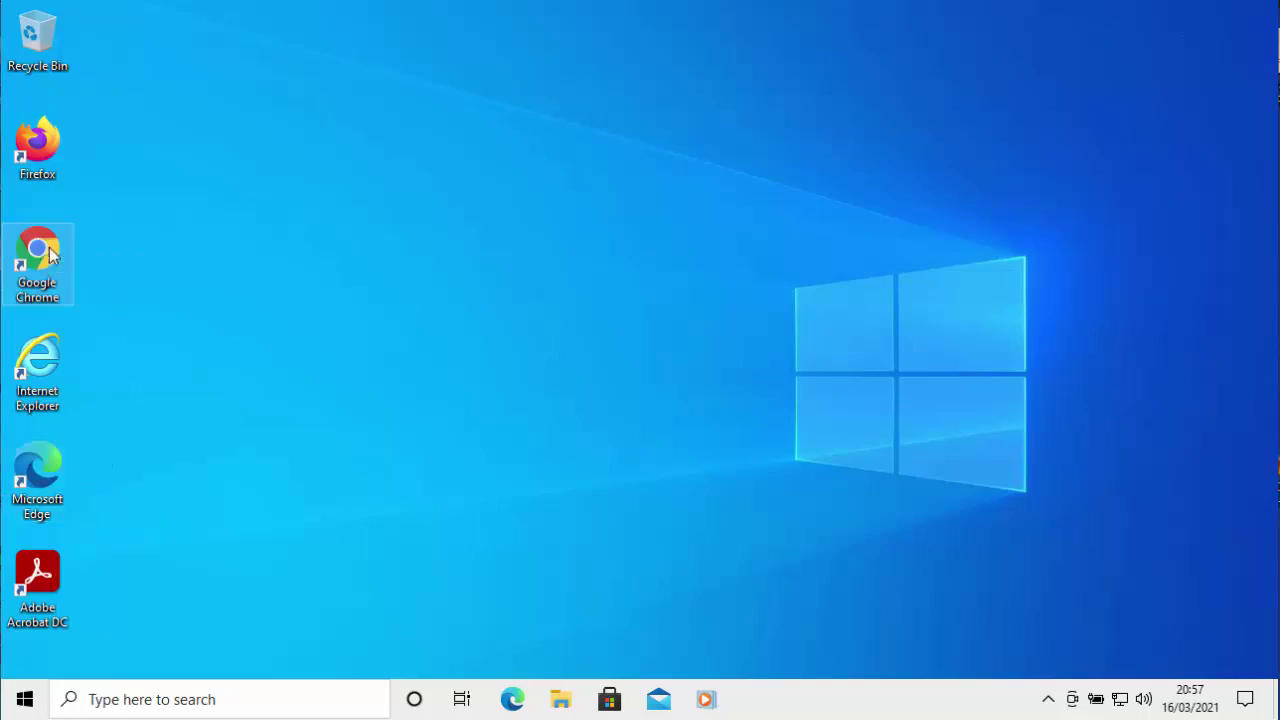
double_click(52, 255)
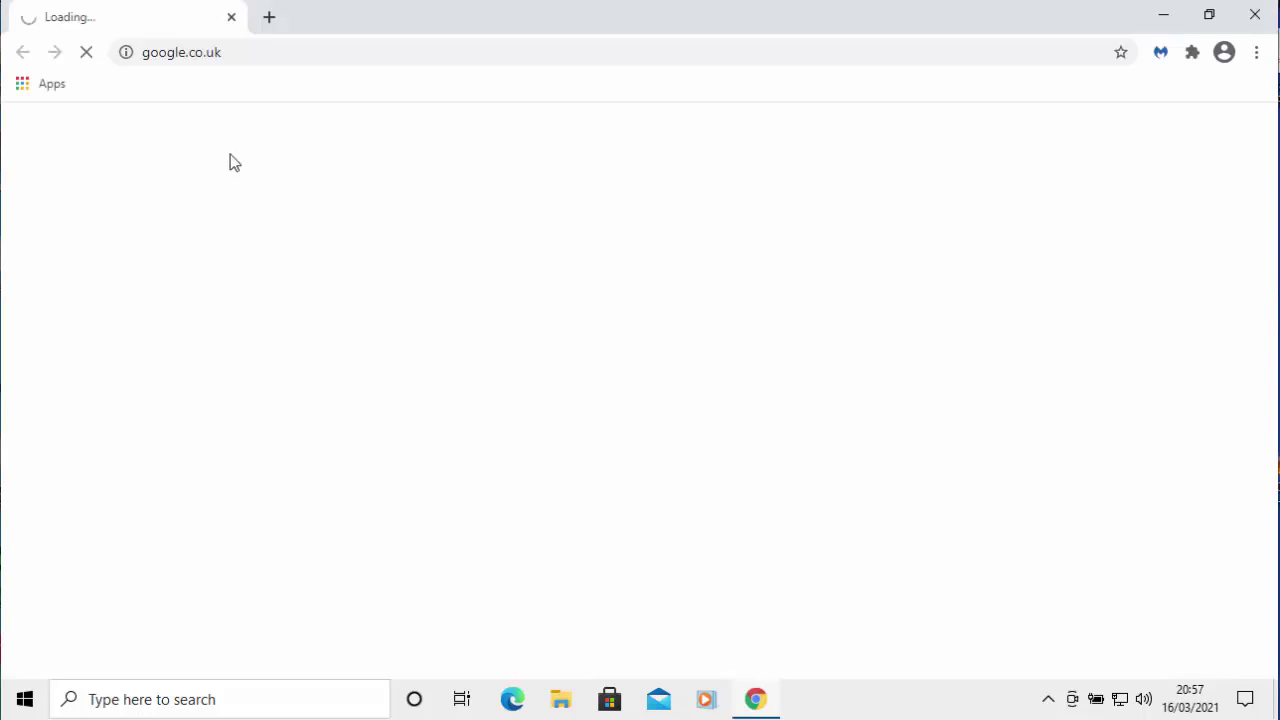
click(190, 51)
text(sod)
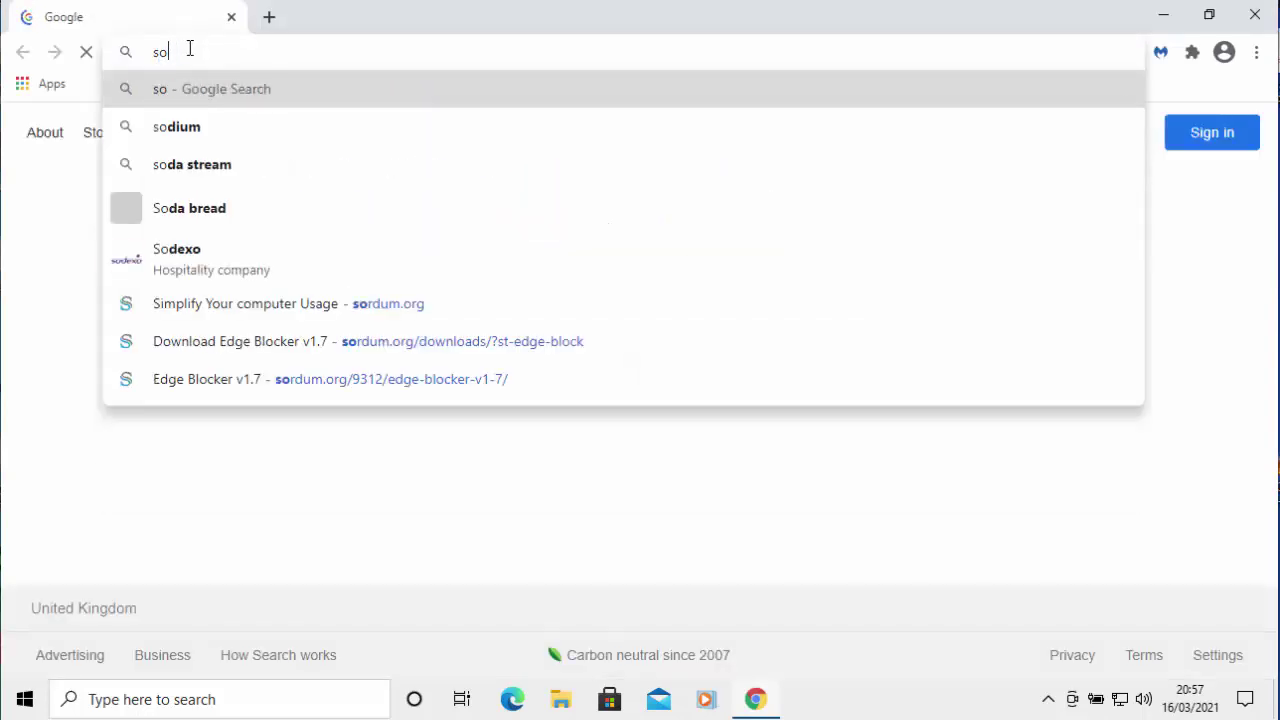
key(BackSpace)
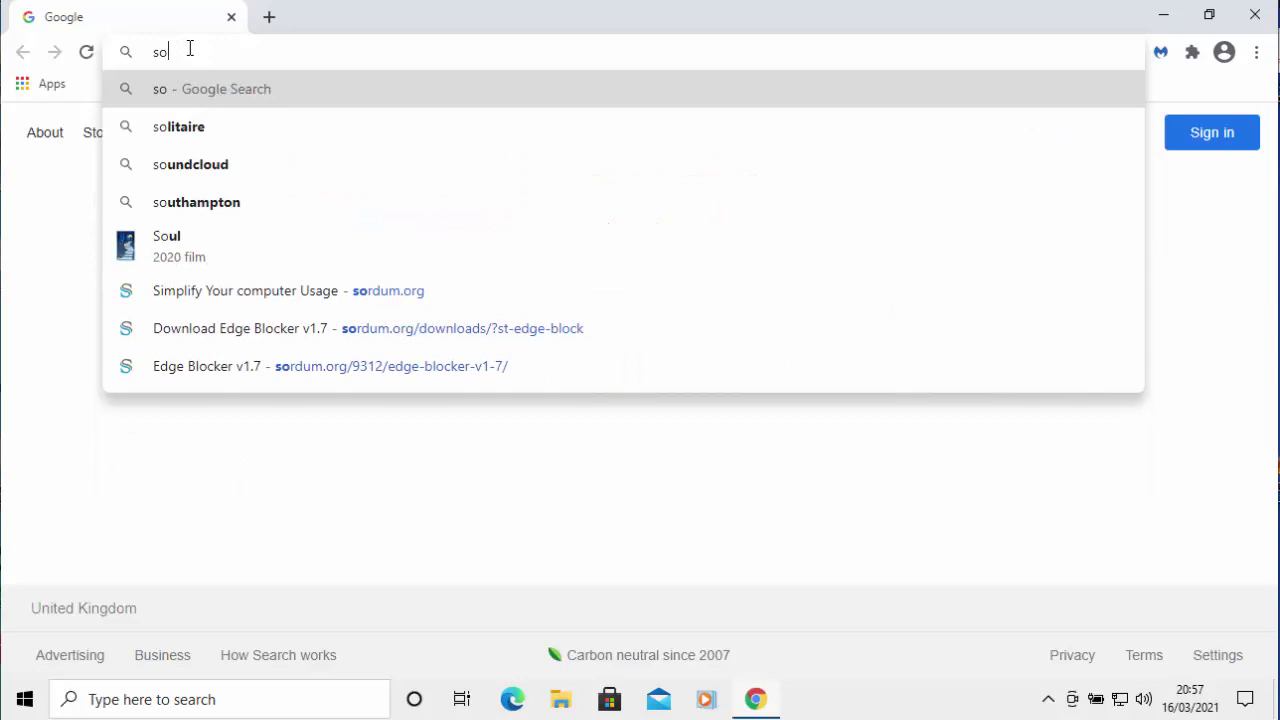
text(r)
key(Right)
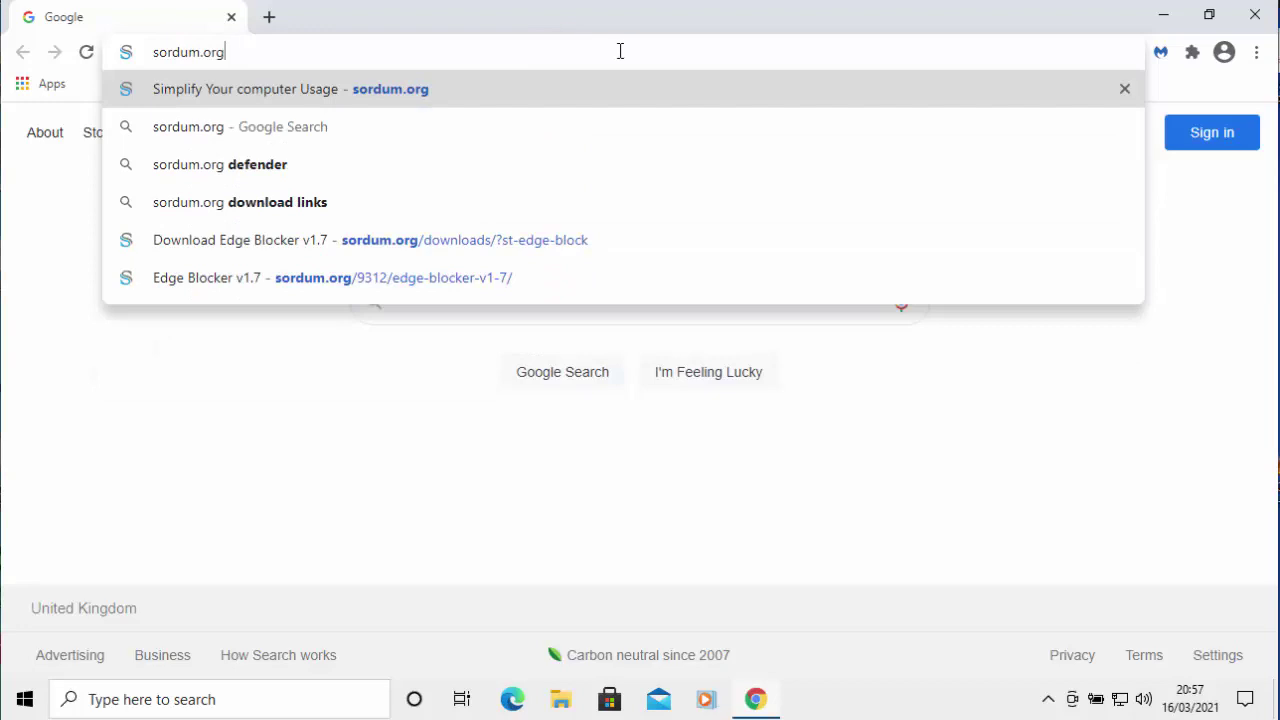
key(Return)
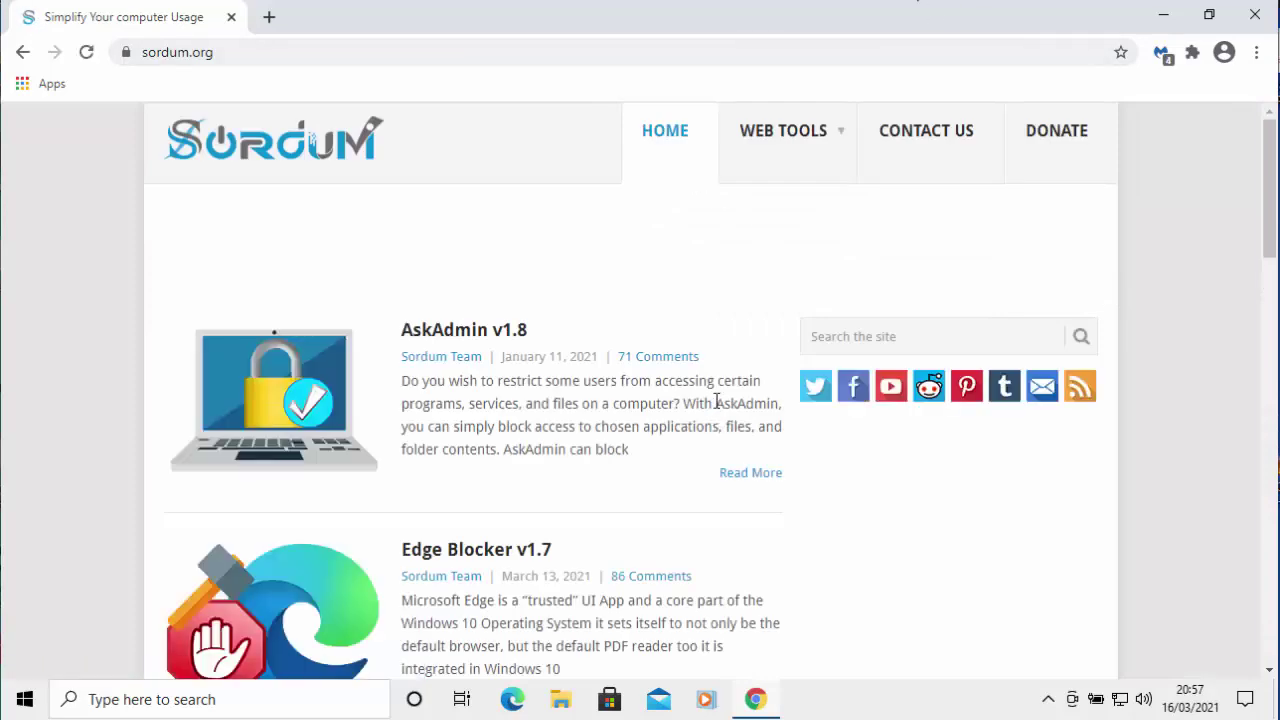
scroll(716, 400, down, 6)
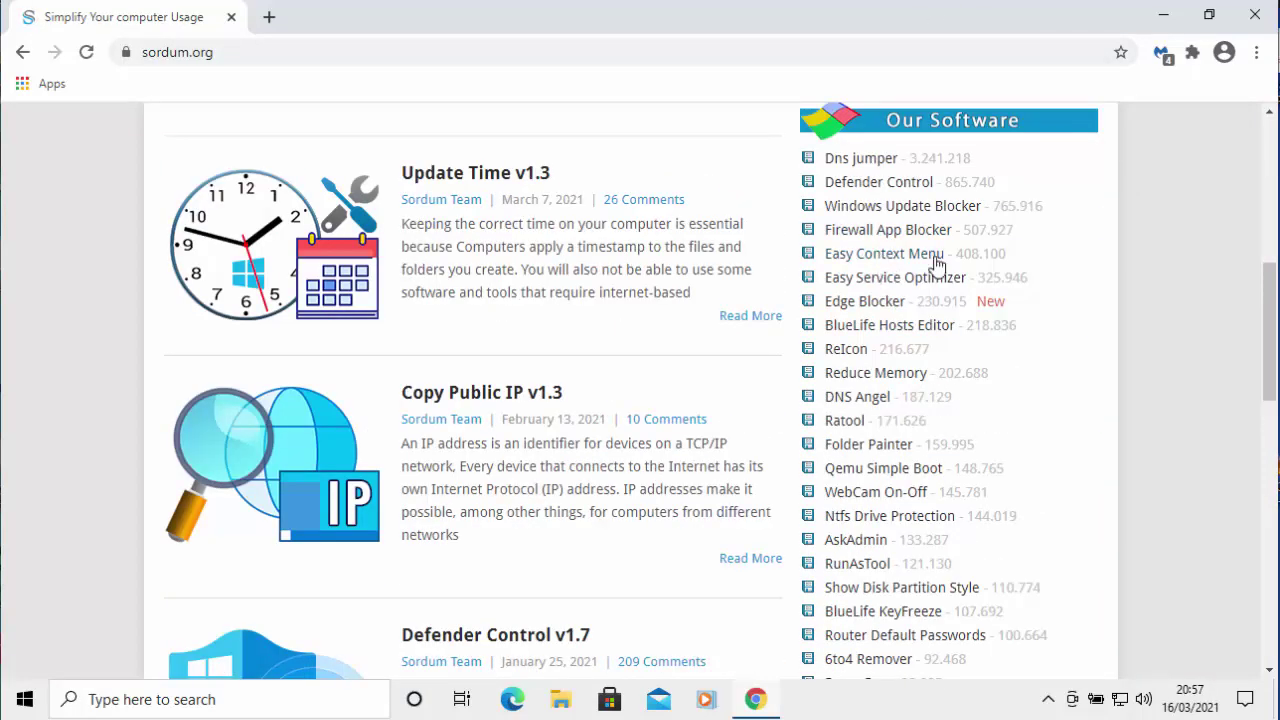
click(846, 303)
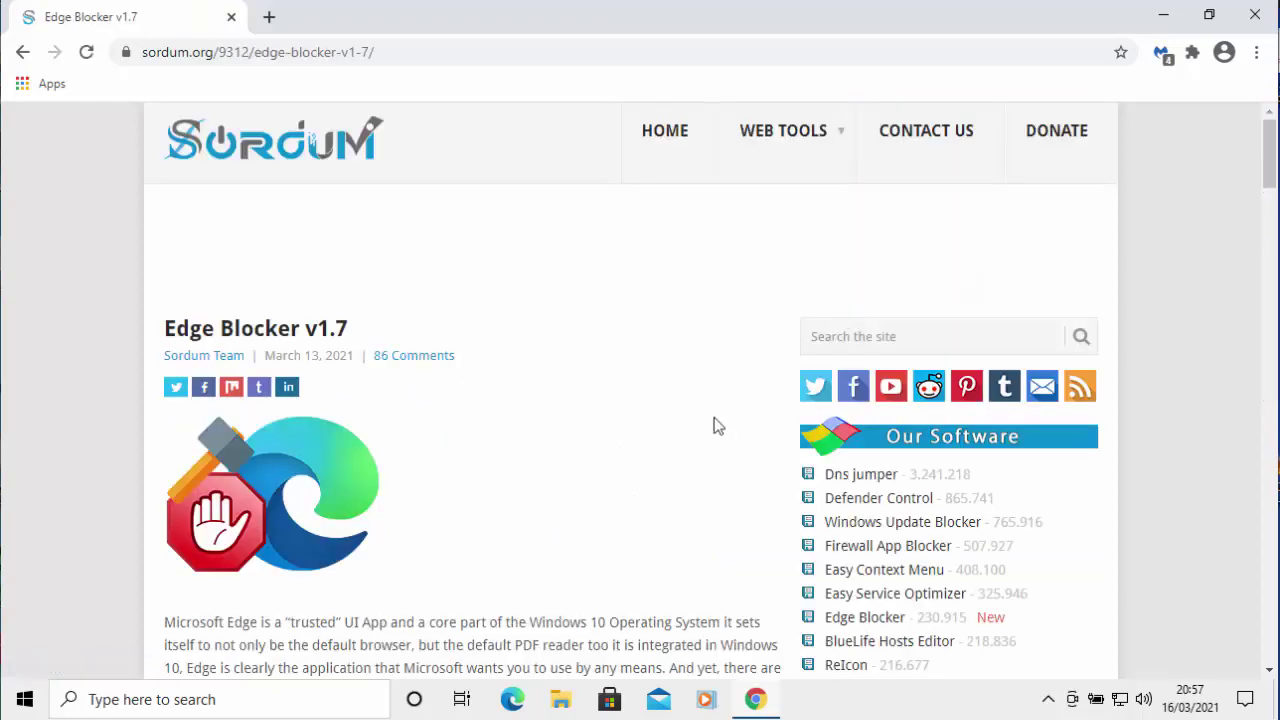
Download EdgeBlock.zip from the Edge Blocker v1.7 page and close Chrome
scroll(714, 420, down, 20)
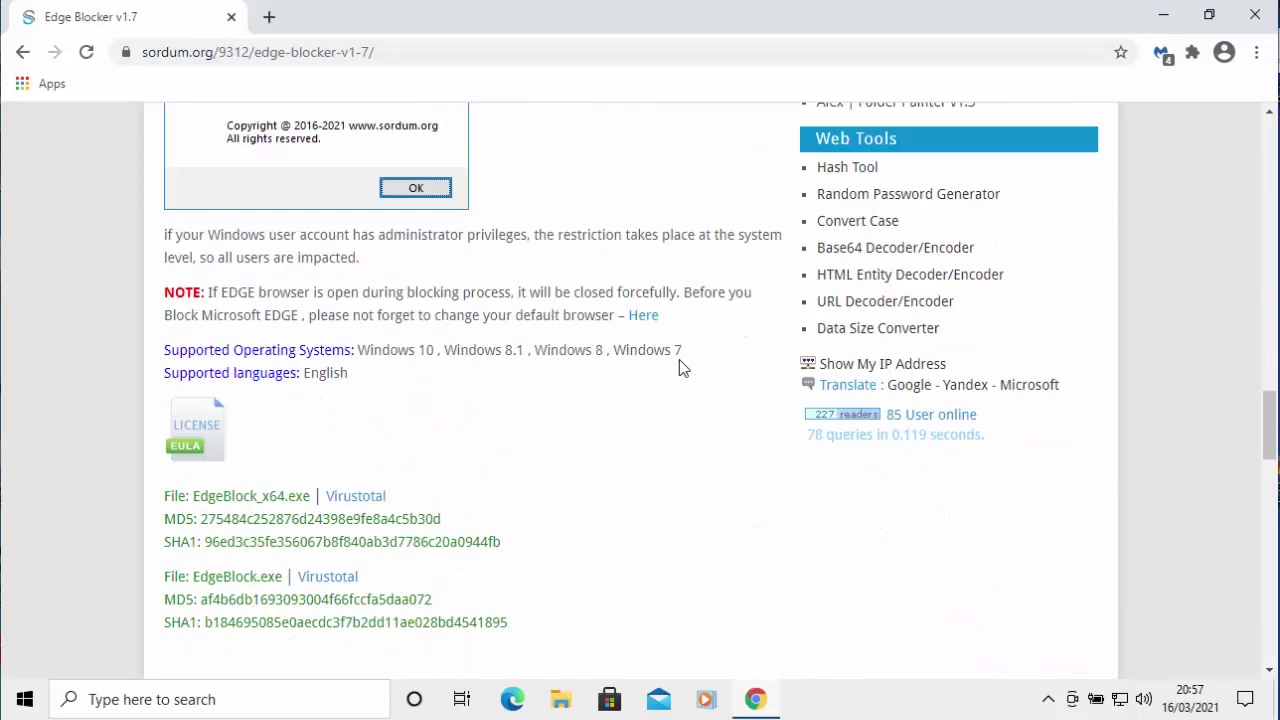
scroll(680, 366, down, 7)
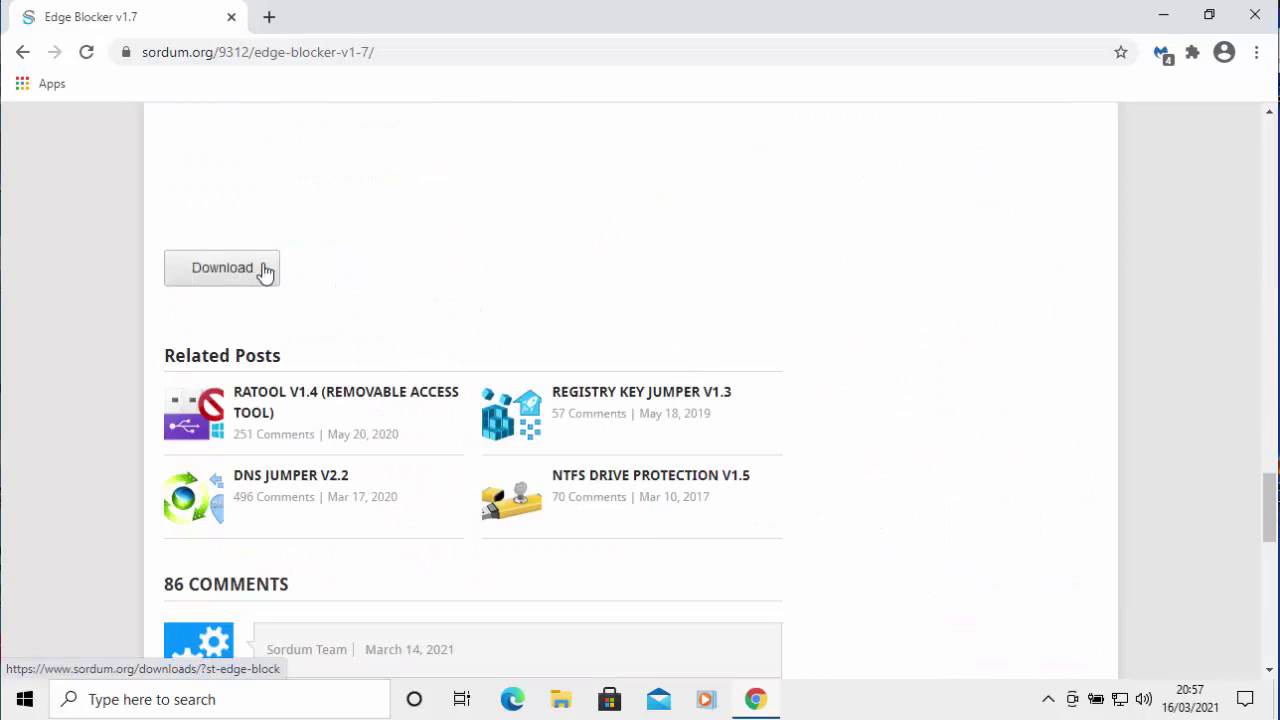
click(214, 278)
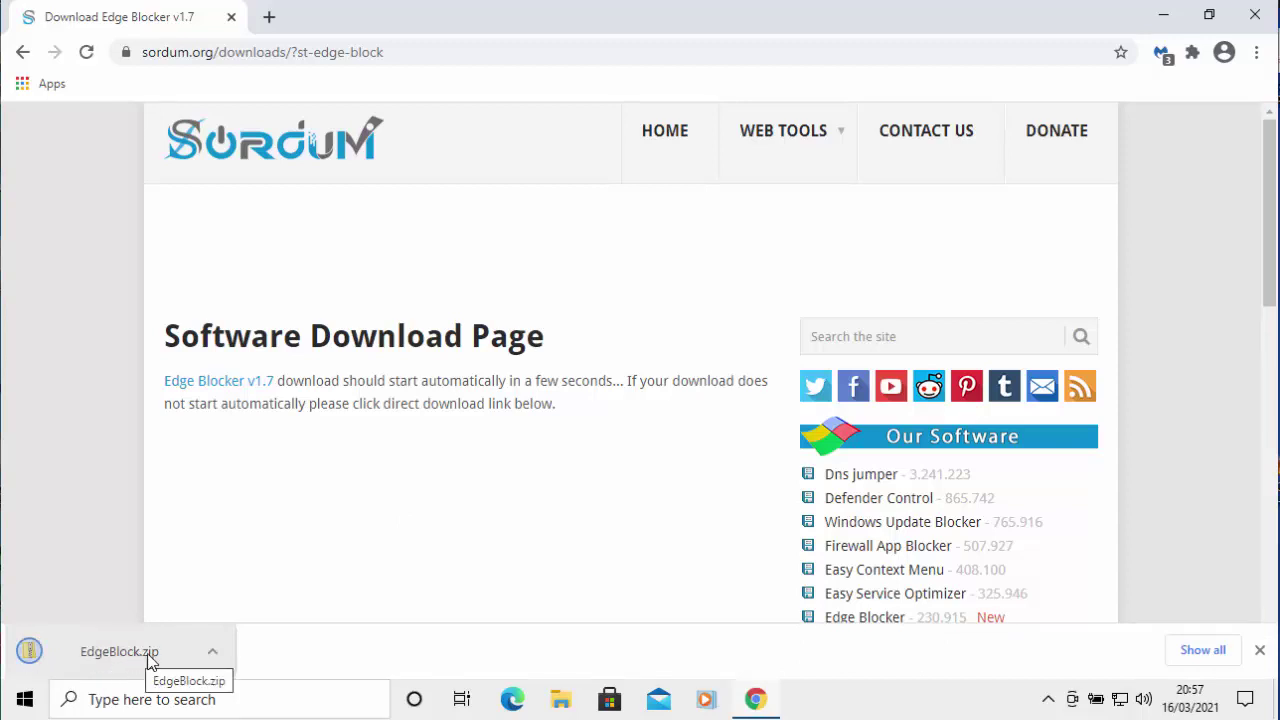
click(1257, 16)
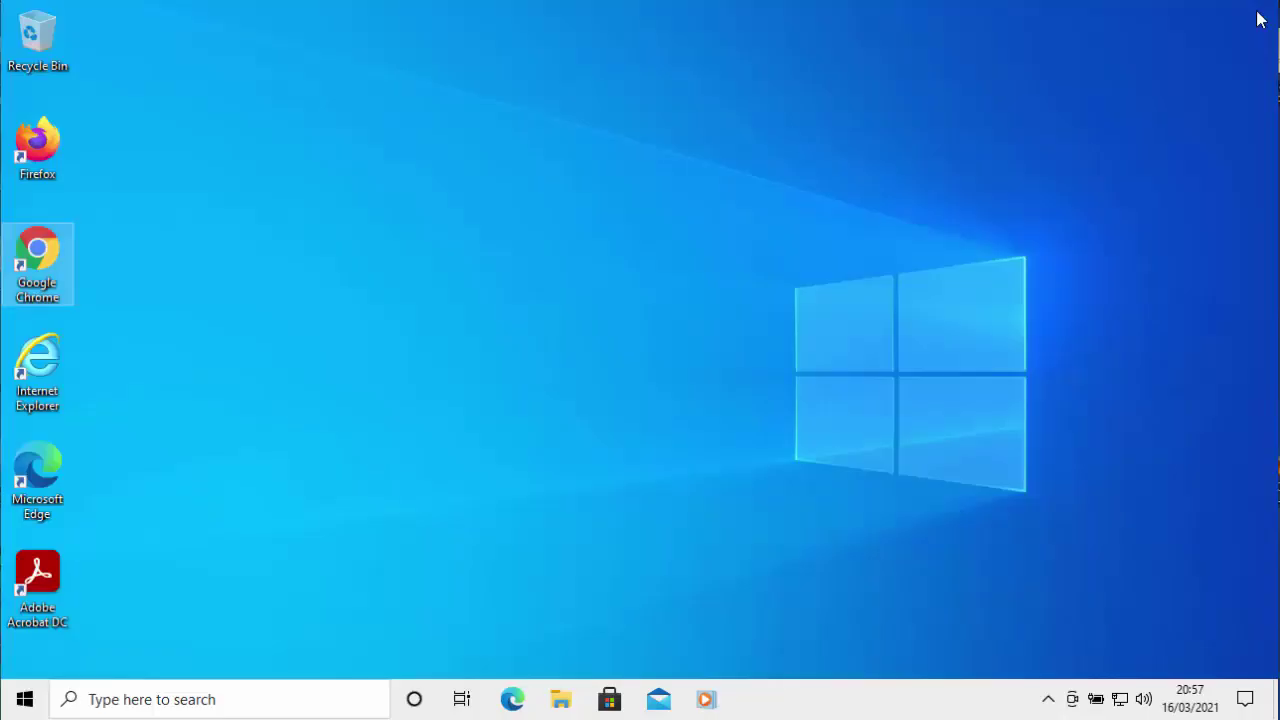
Extract the EdgeBlock zip in Downloads to its default EdgeBlock folder, showing the extracted files when complete
click(560, 700)
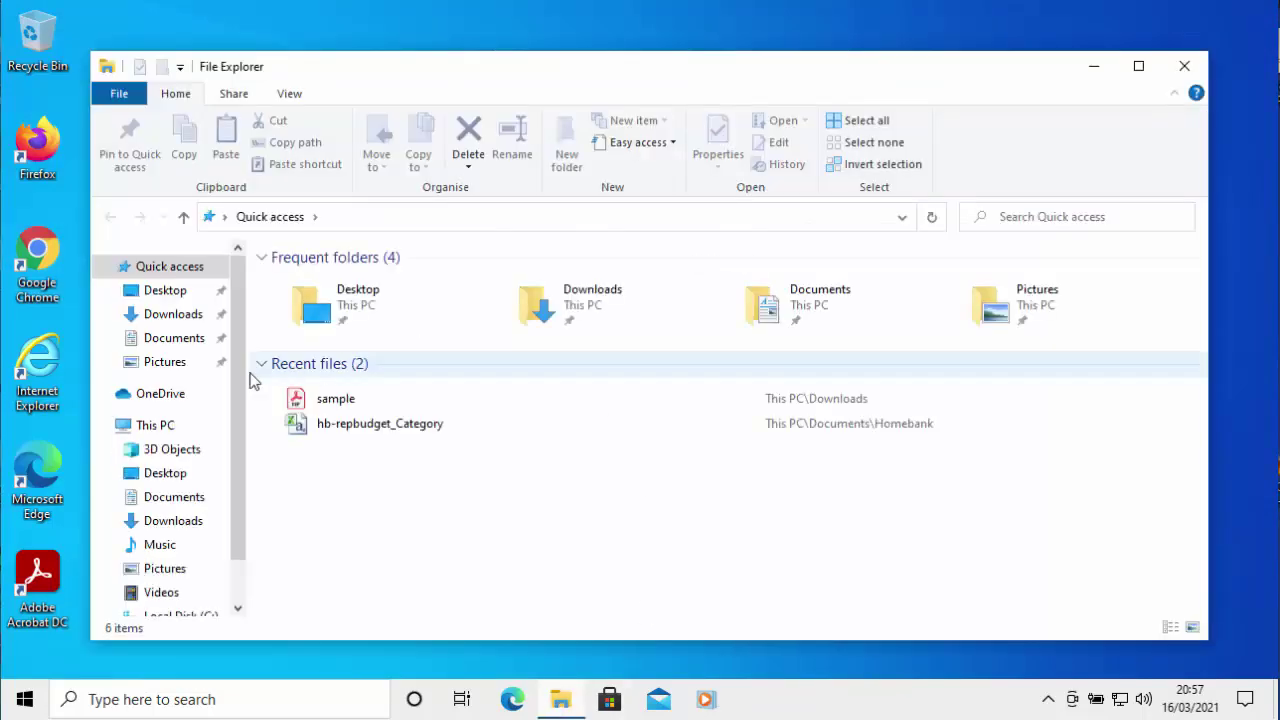
click(180, 316)
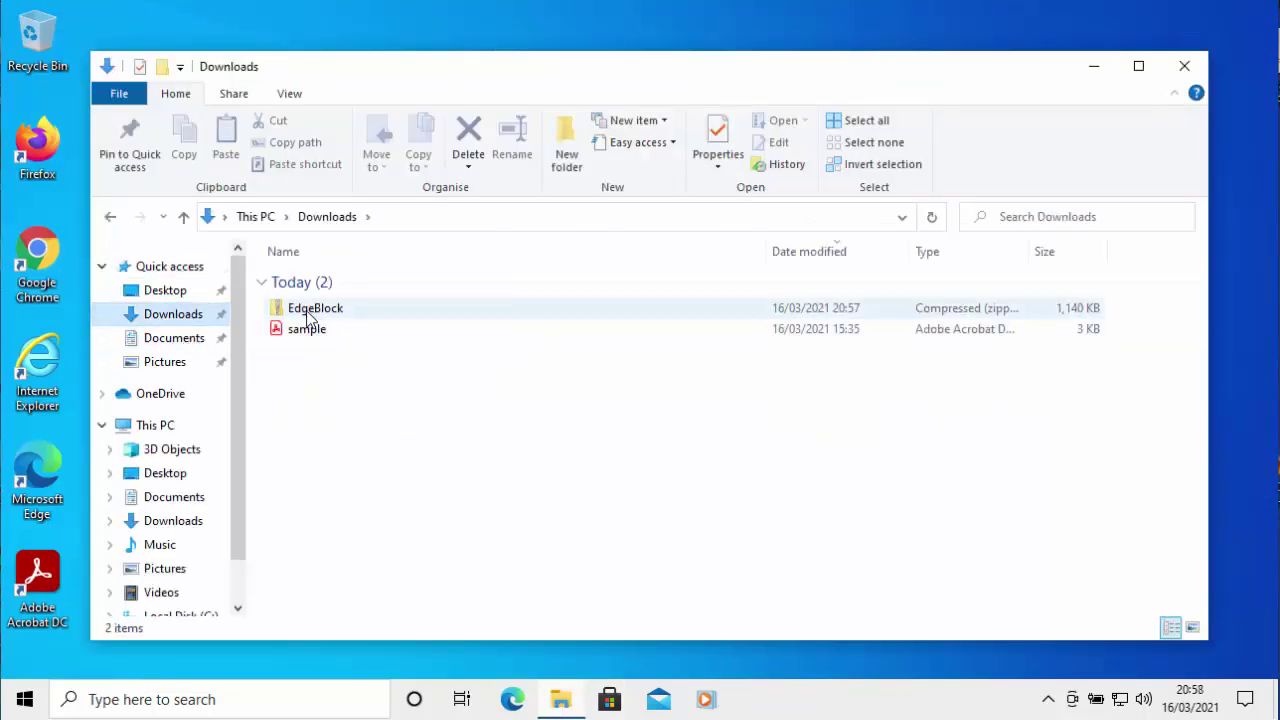
click(308, 313)
right_click(310, 316)
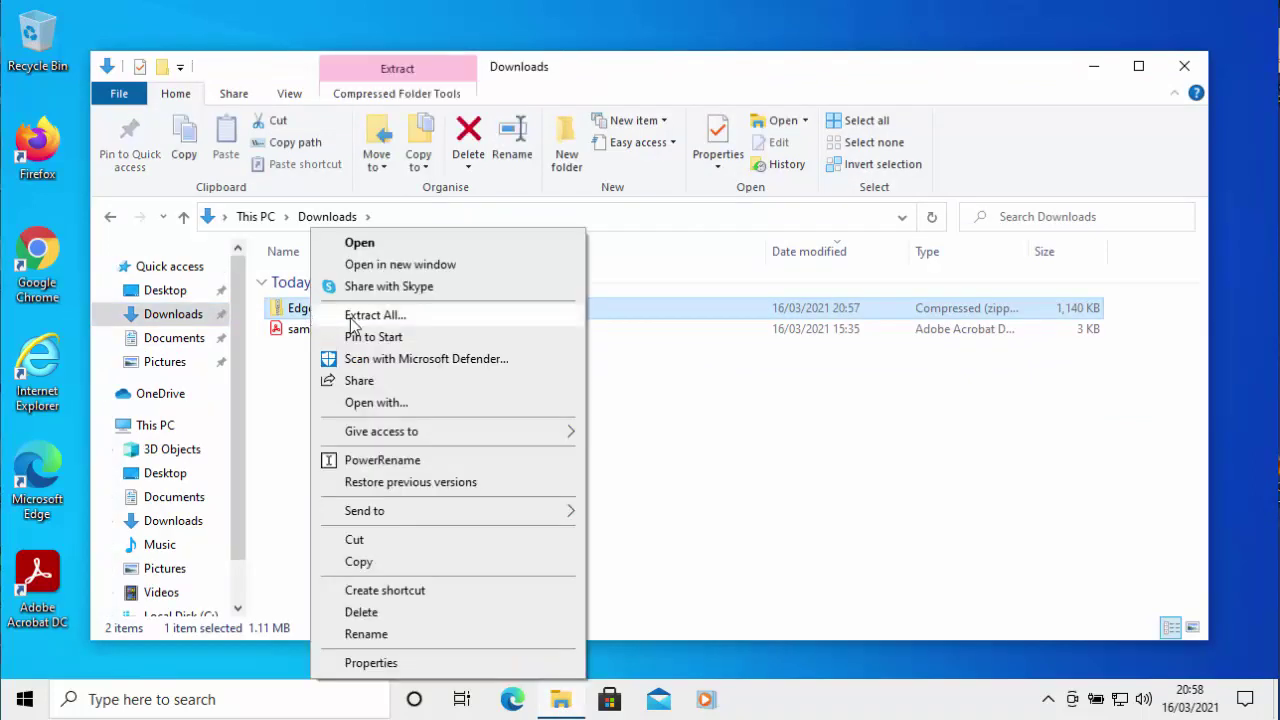
click(425, 318)
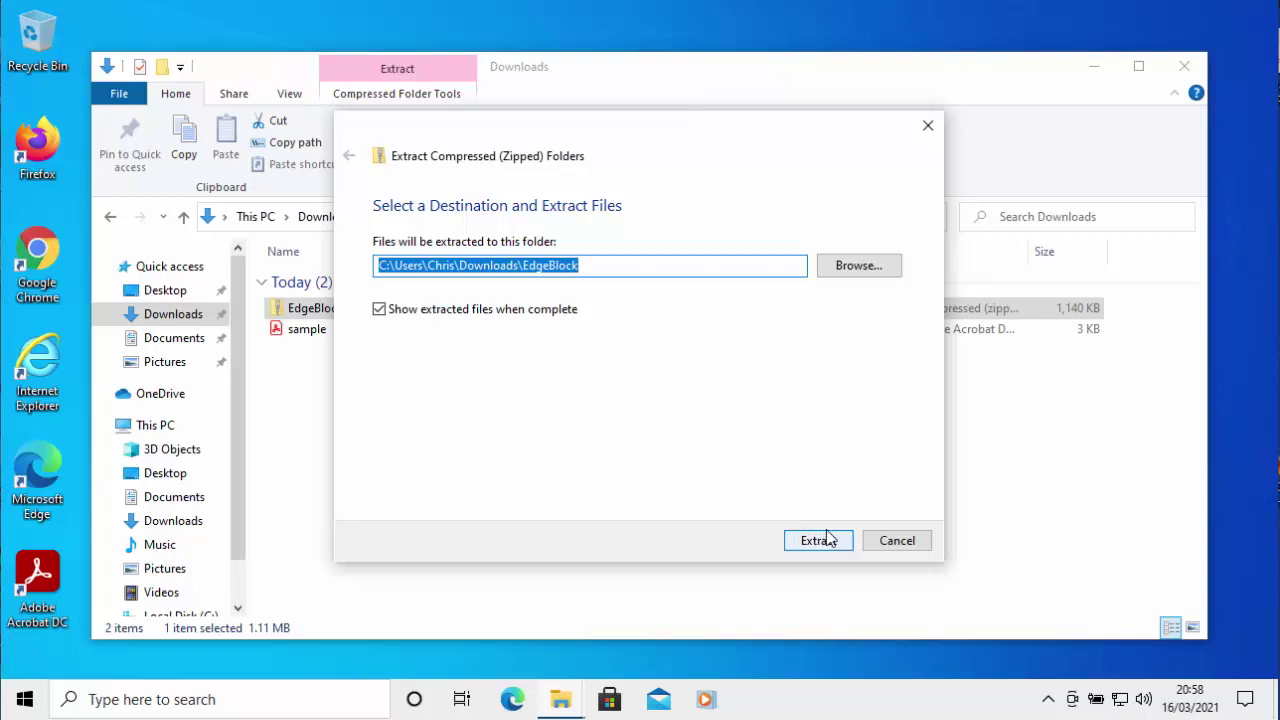
click(834, 538)
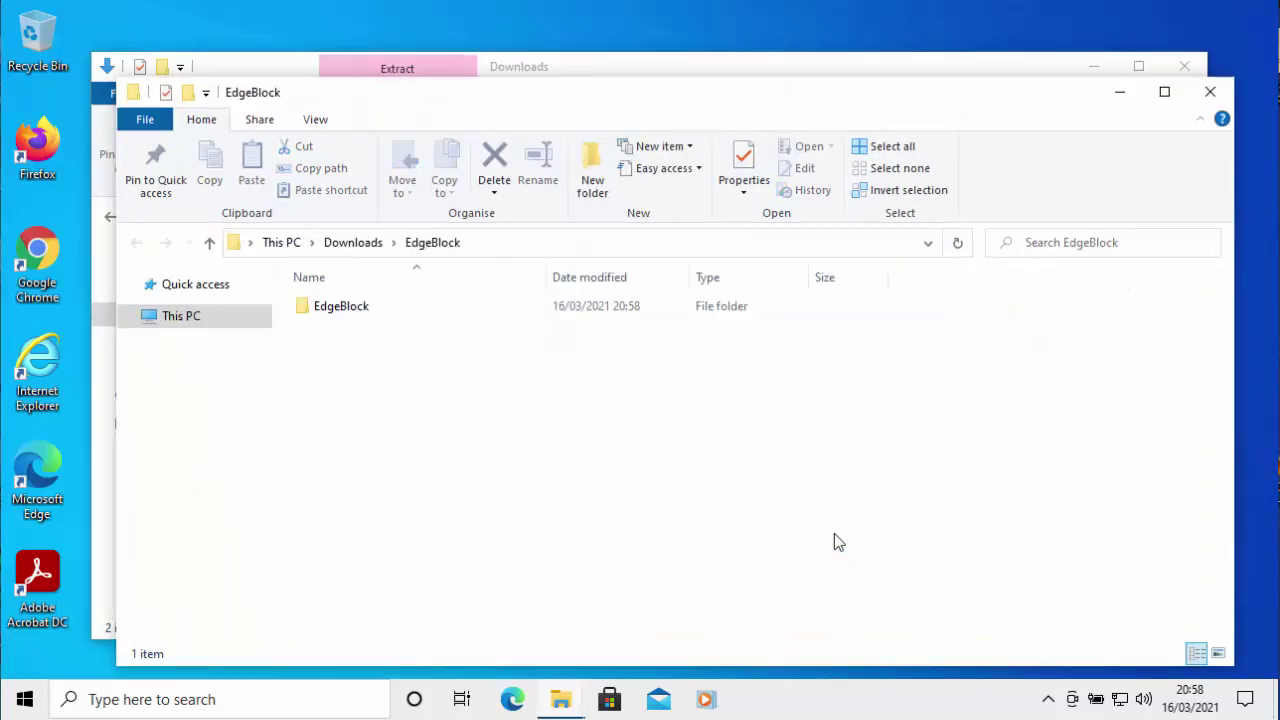
Run EdgeBlock_x64 from the inner EdgeBlock folder, allowing it past the SmartScreen and User Account Control prompts
double_click(318, 308)
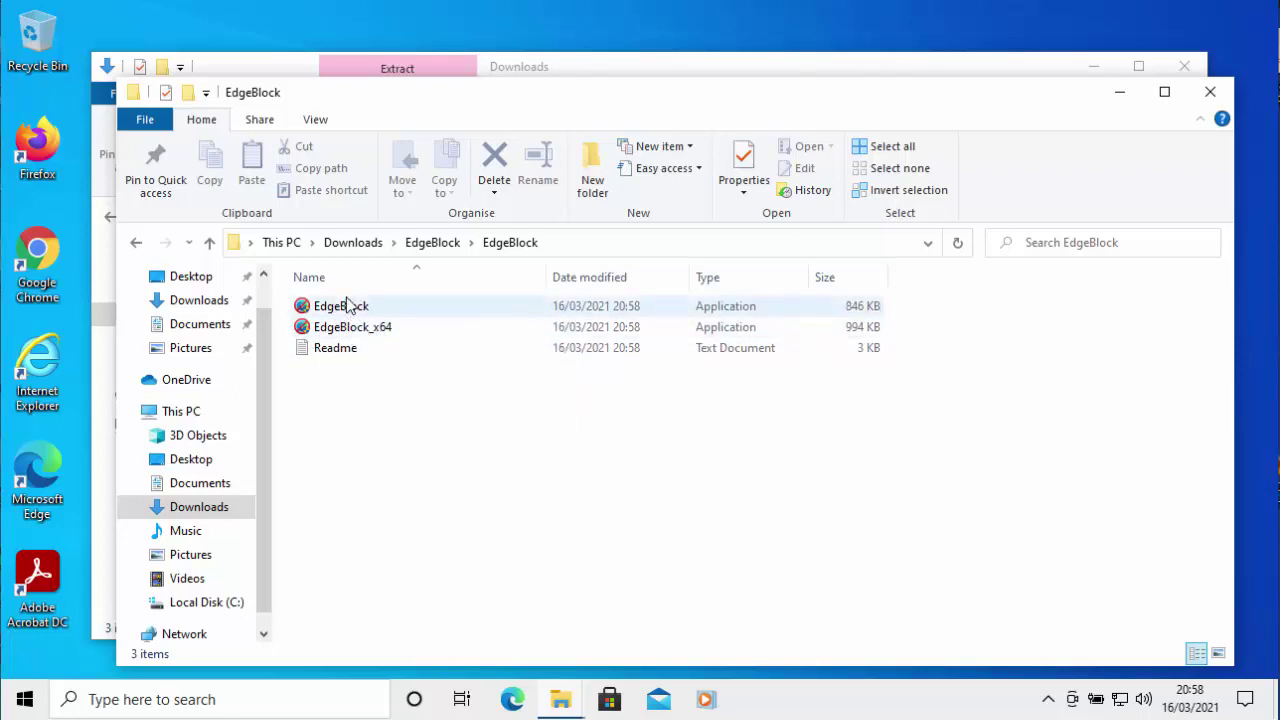
mouse_move(374, 334)
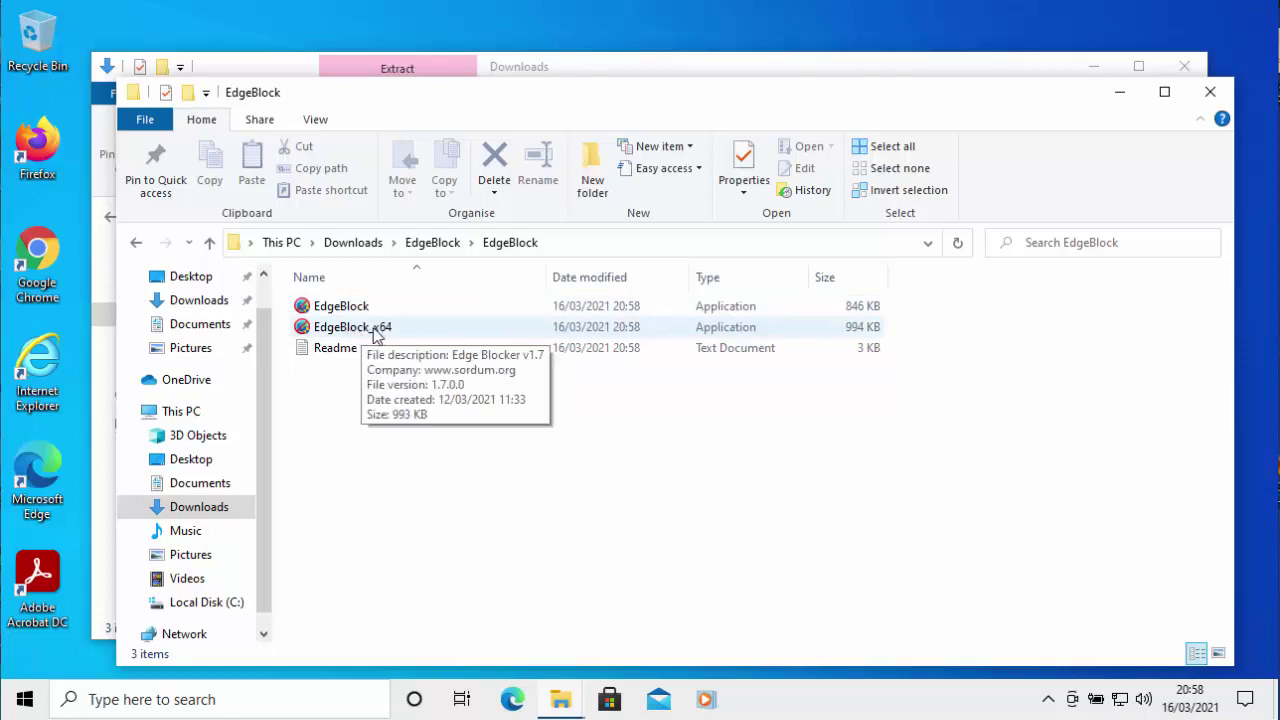
double_click(374, 334)
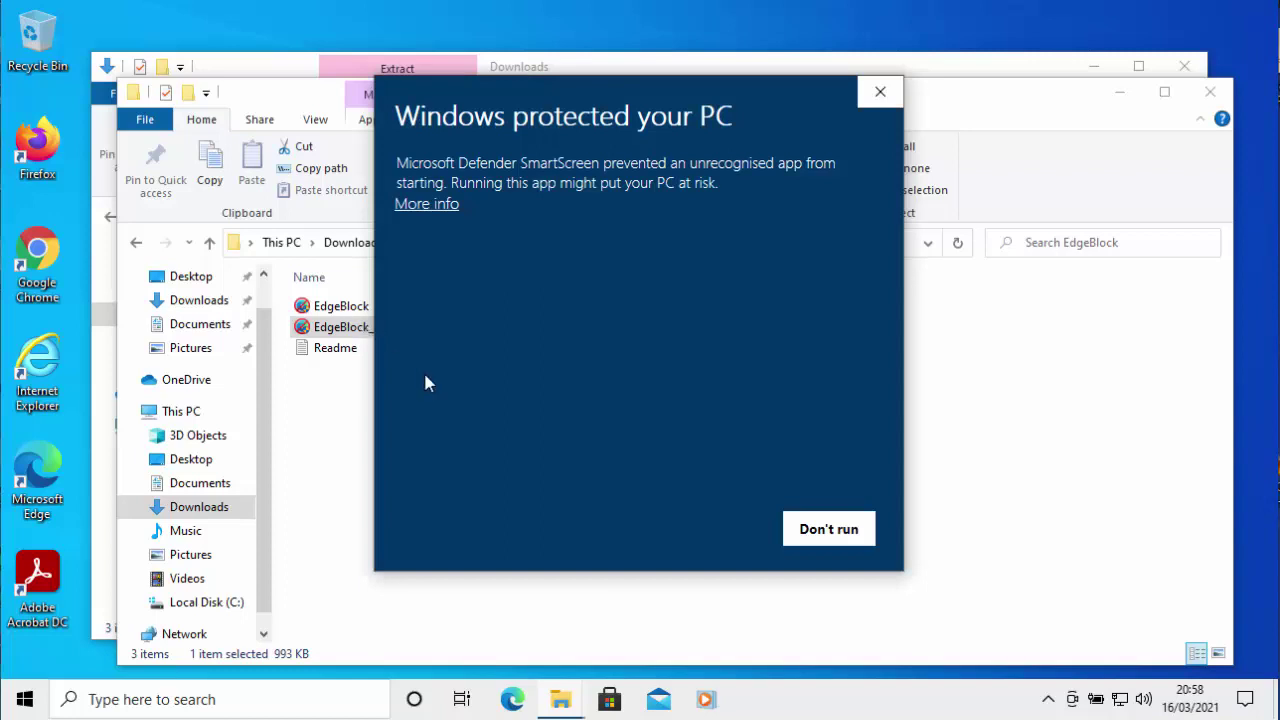
click(421, 206)
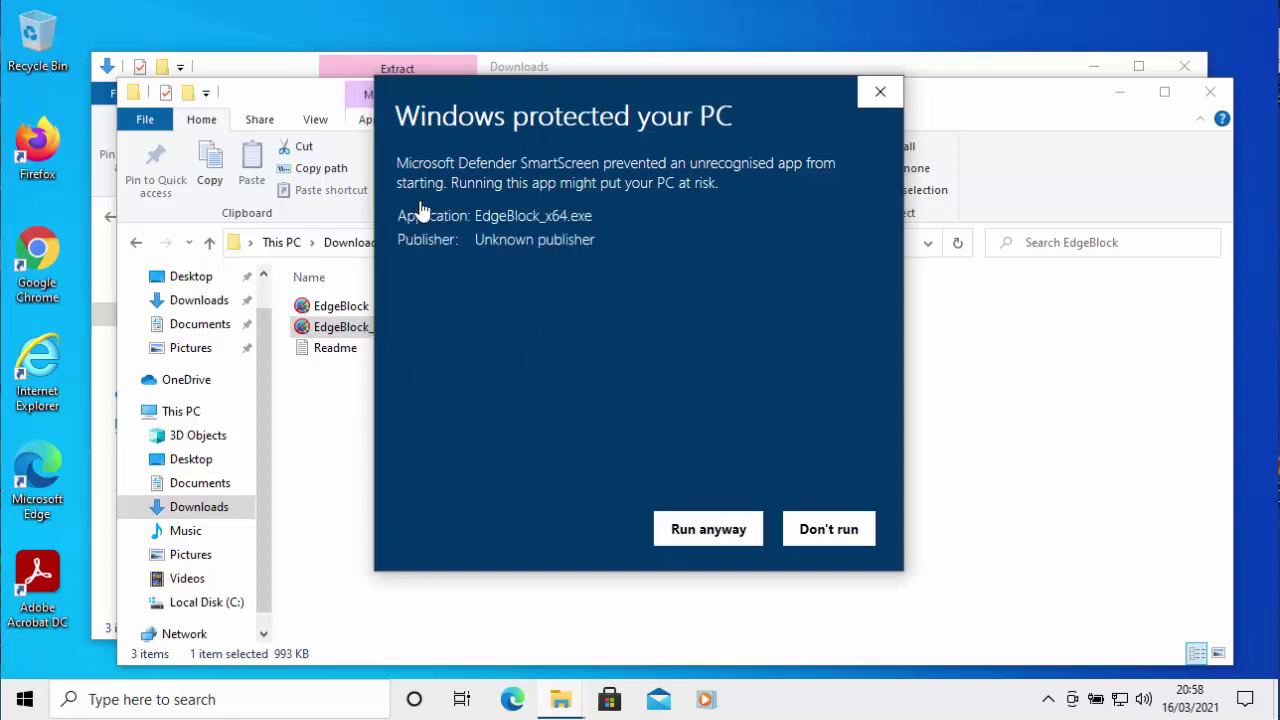
click(708, 529)
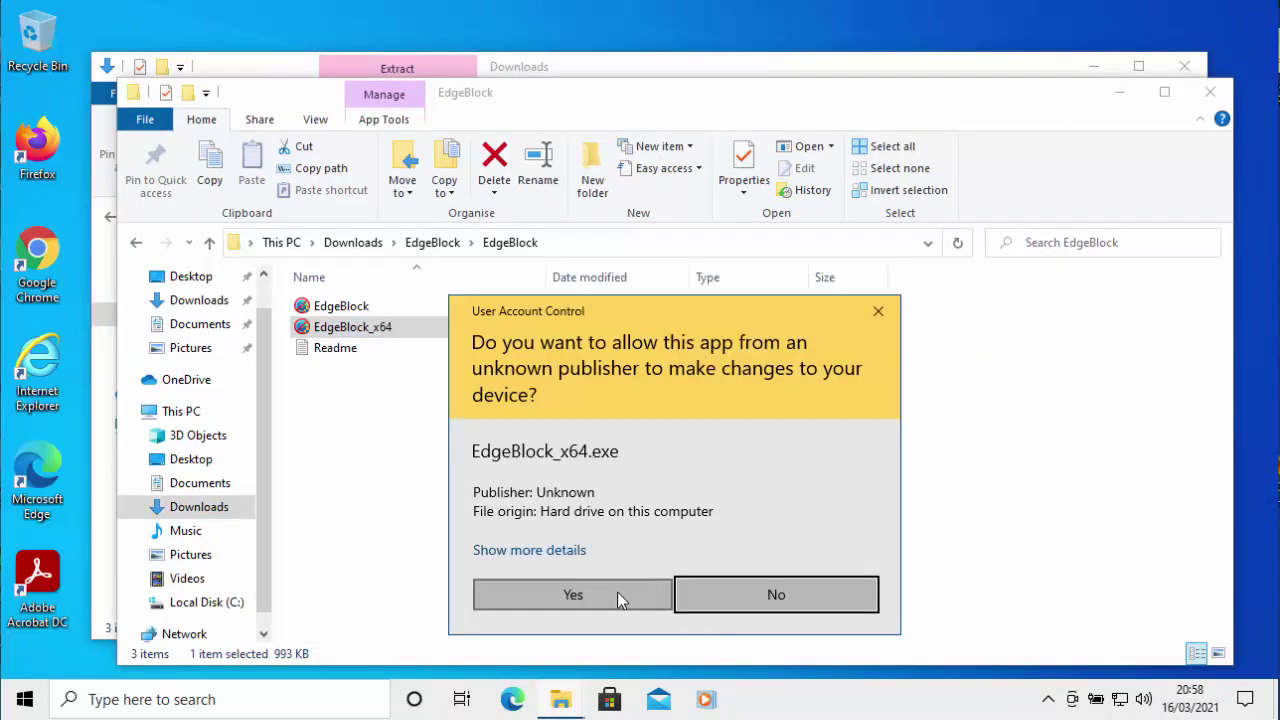
click(617, 597)
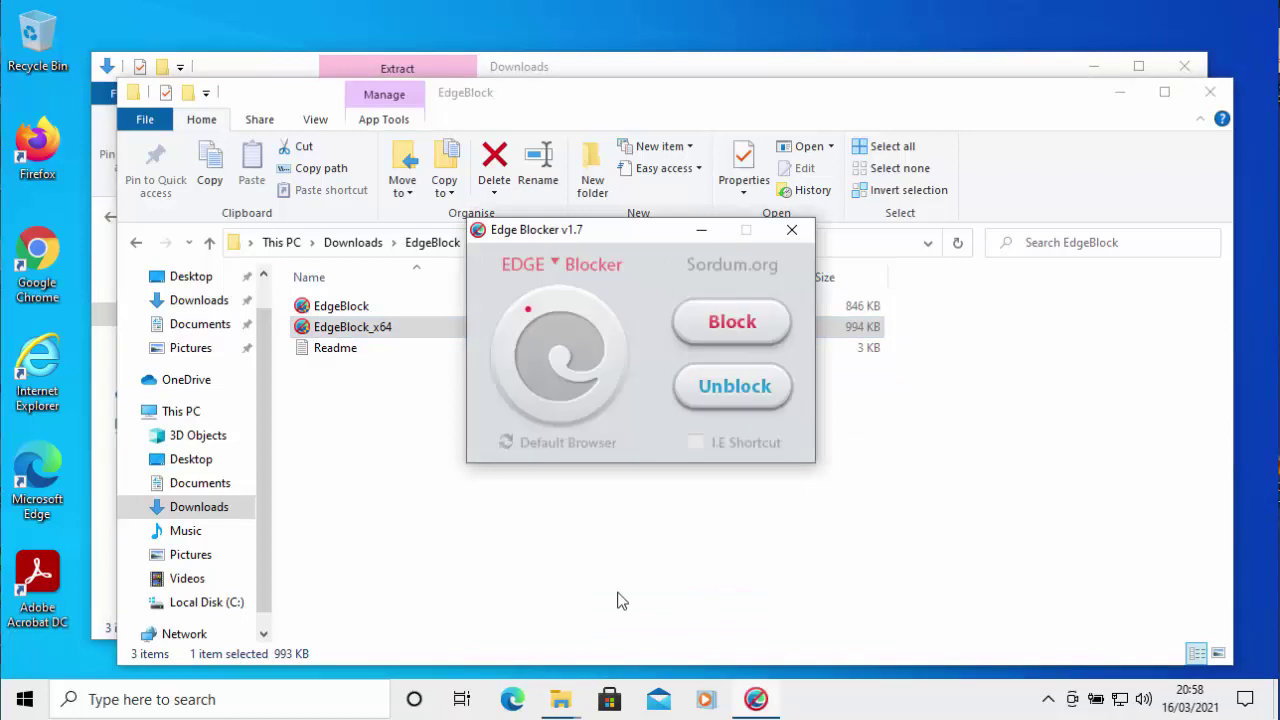
Unblock Microsoft Edge in Edge Blocker, test that Edge launches, and close both Edge and Edge Blocker
click(730, 396)
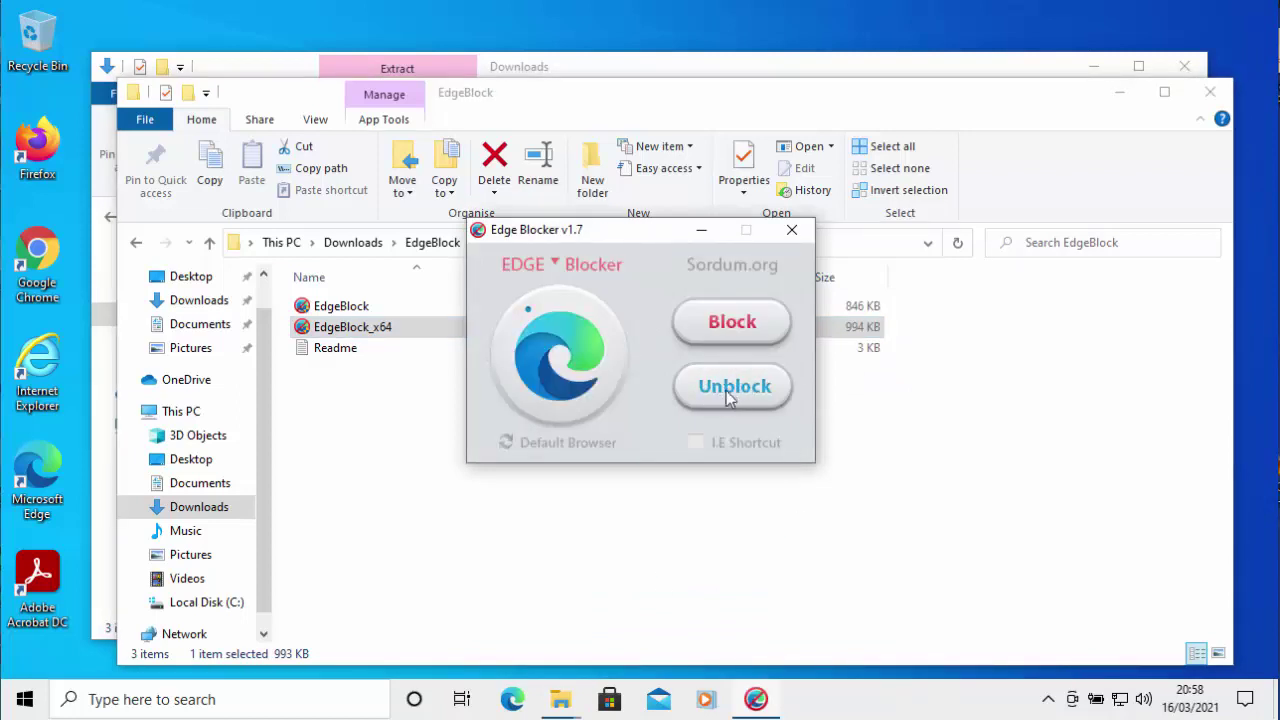
click(50, 488)
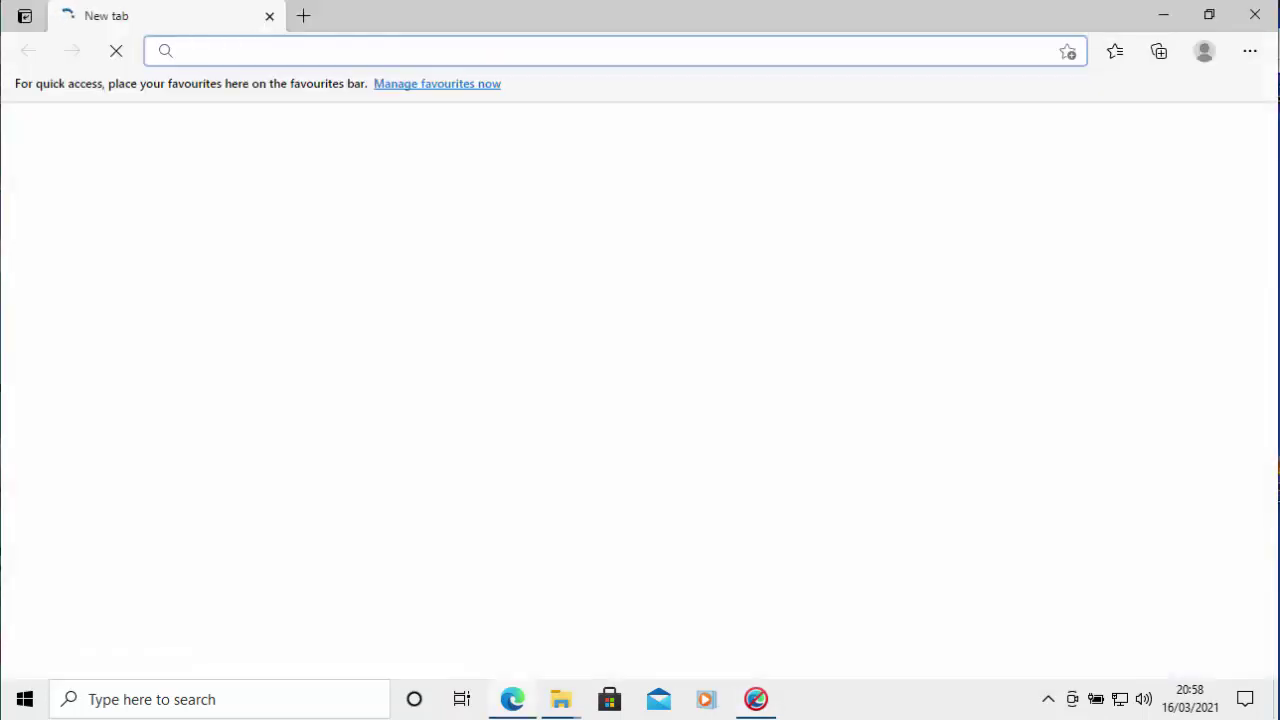
click(1260, 20)
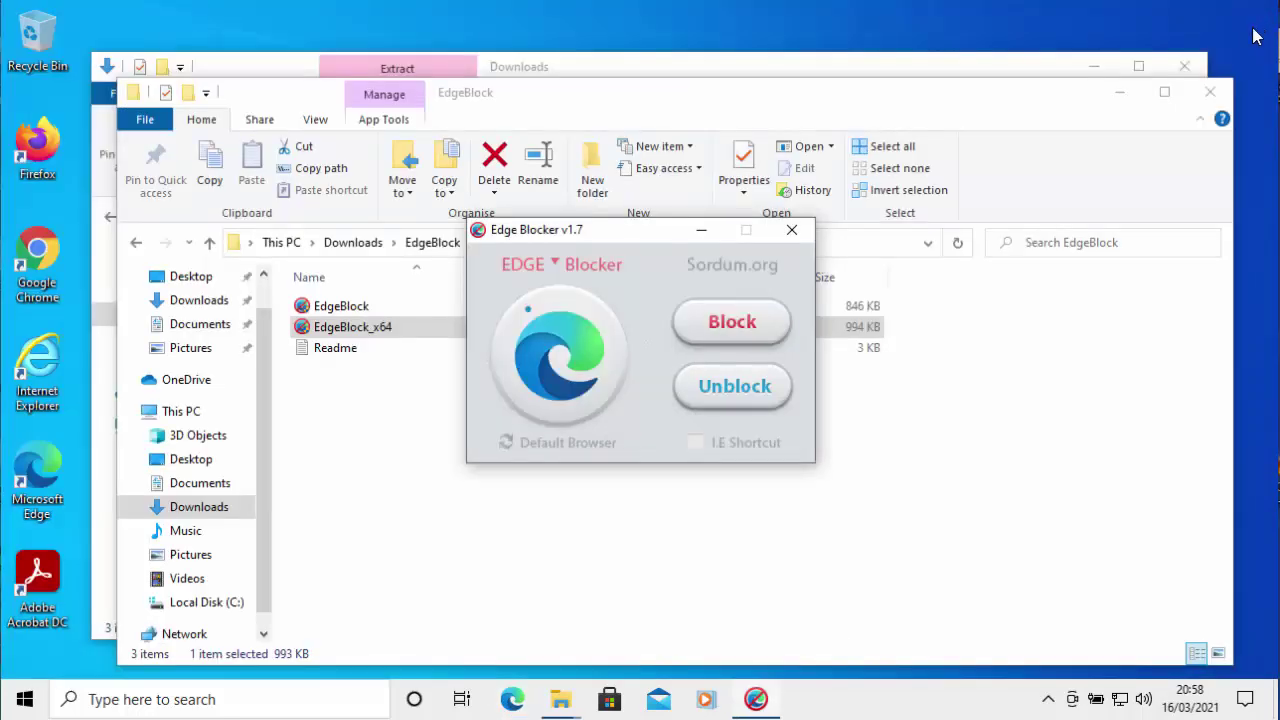
click(792, 231)
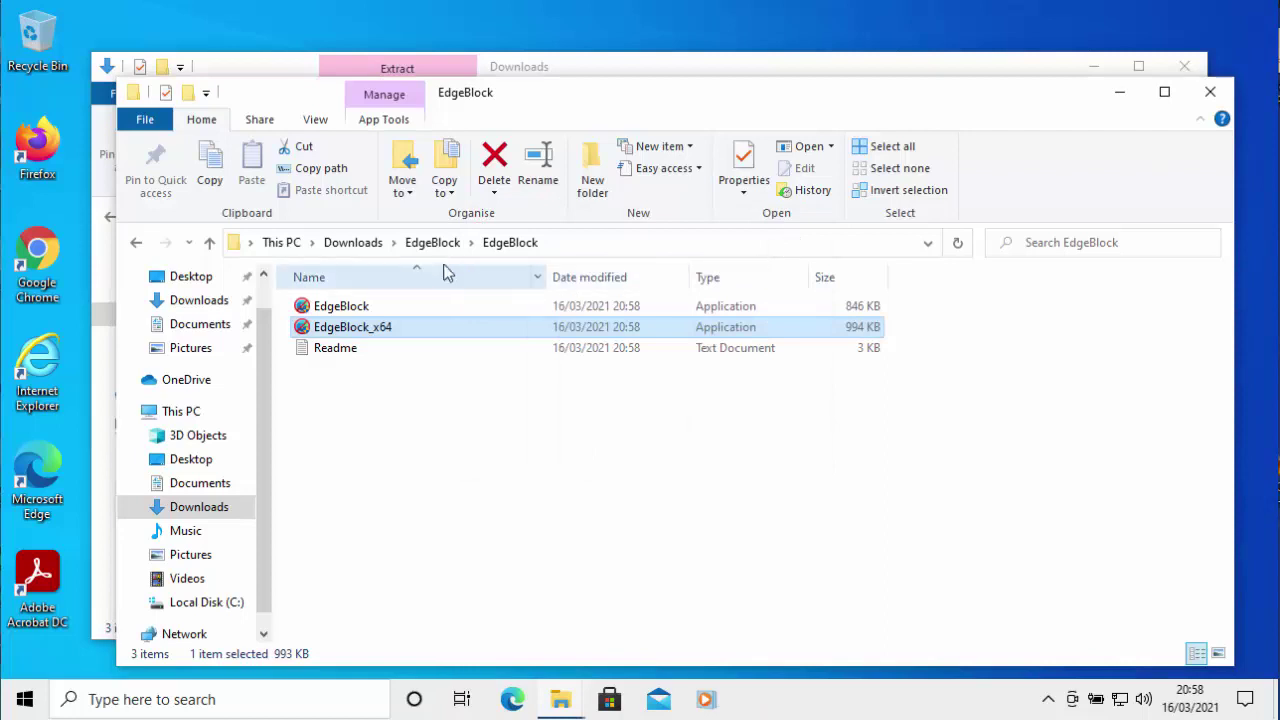
Delete the EdgeBlock zip from Downloads and close both File Explorer windows
click(359, 250)
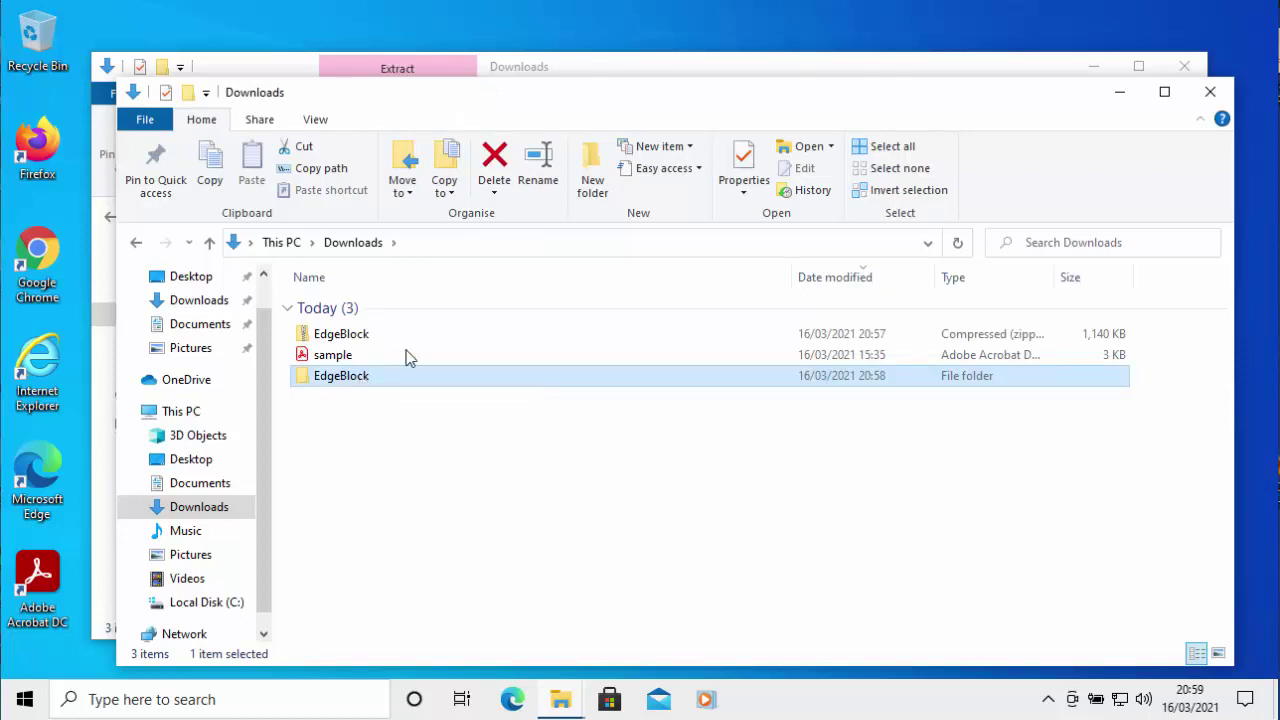
click(323, 341)
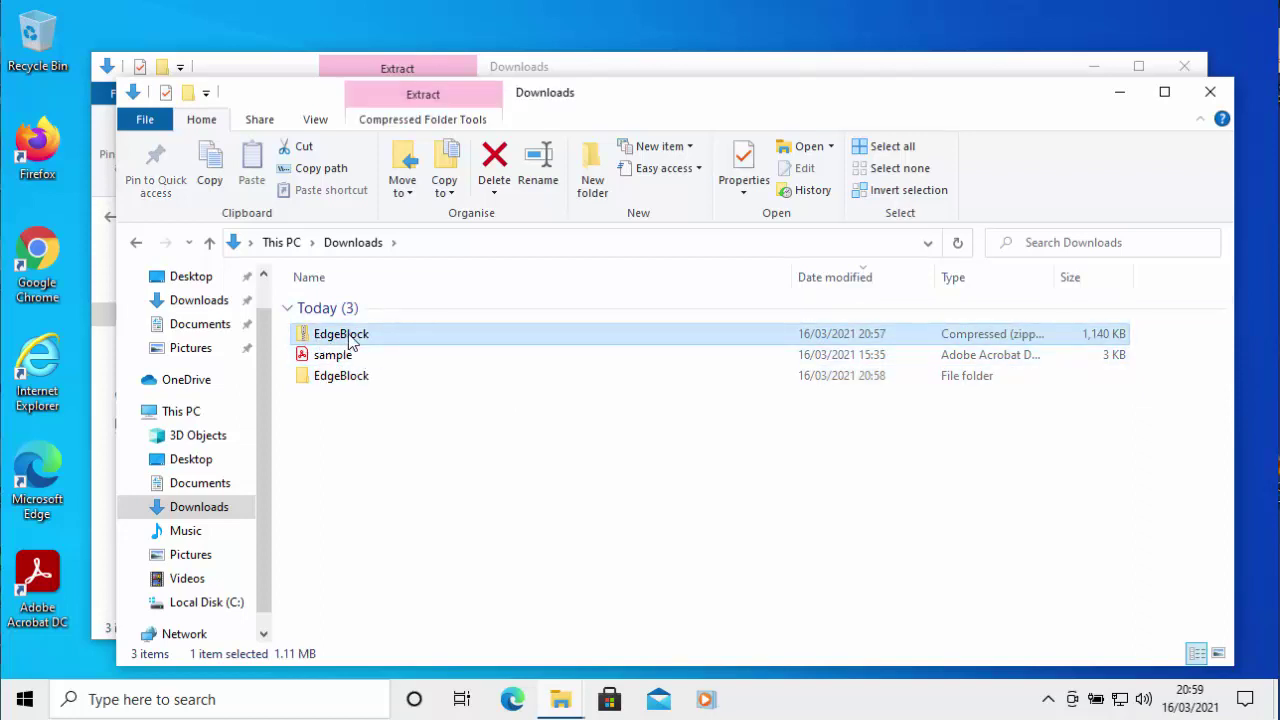
click(502, 187)
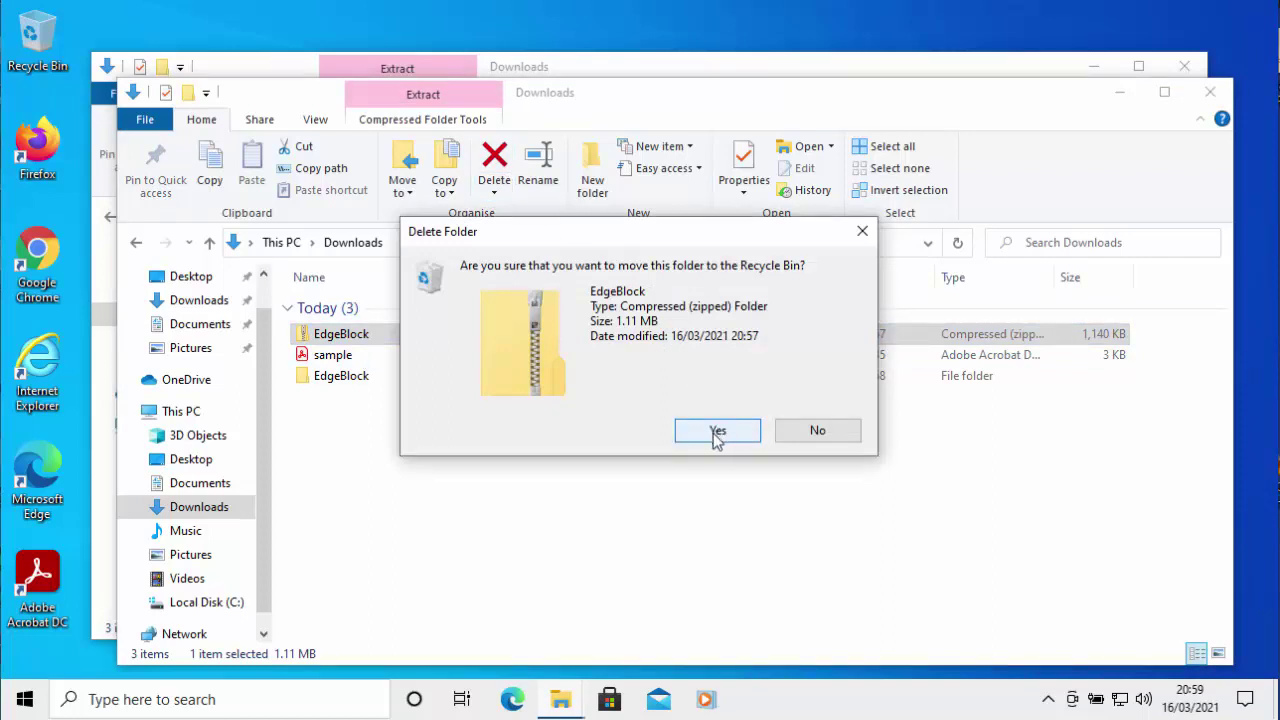
click(714, 433)
key(Delete)
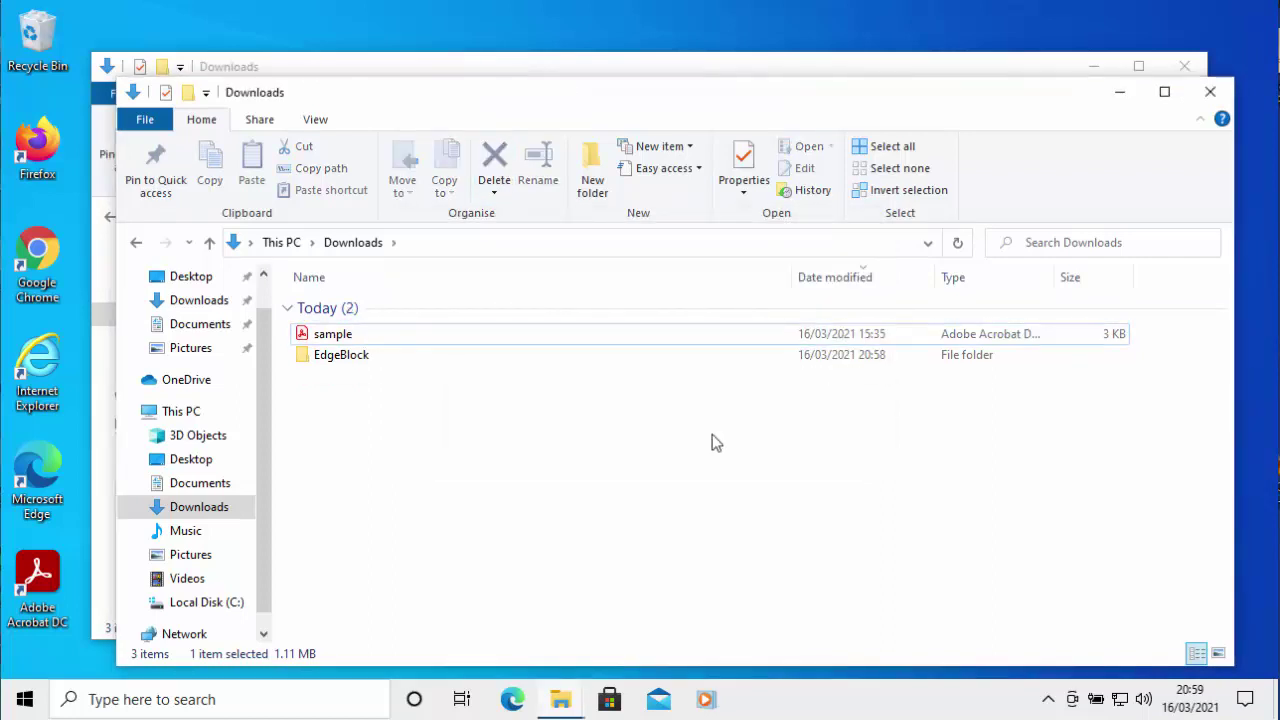
click(1210, 91)
click(1185, 66)
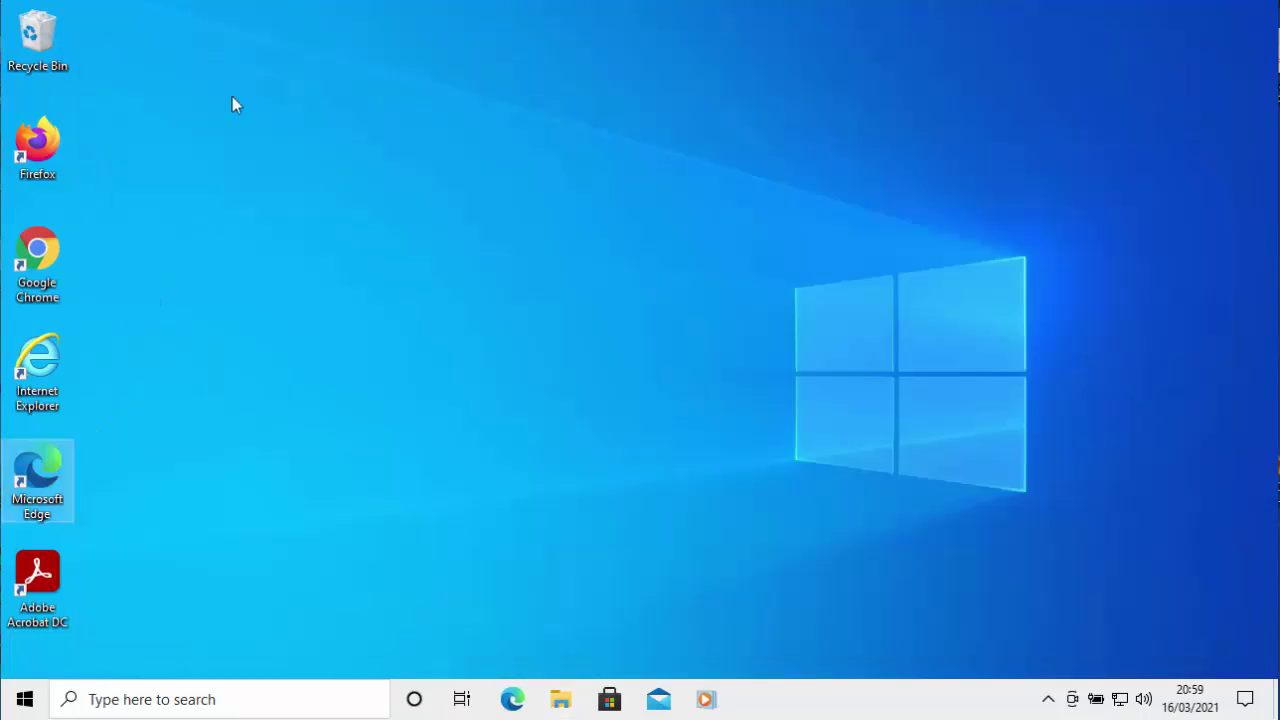
Empty the Recycle Bin, permanently deleting the EdgeBlock zip
right_click(42, 45)
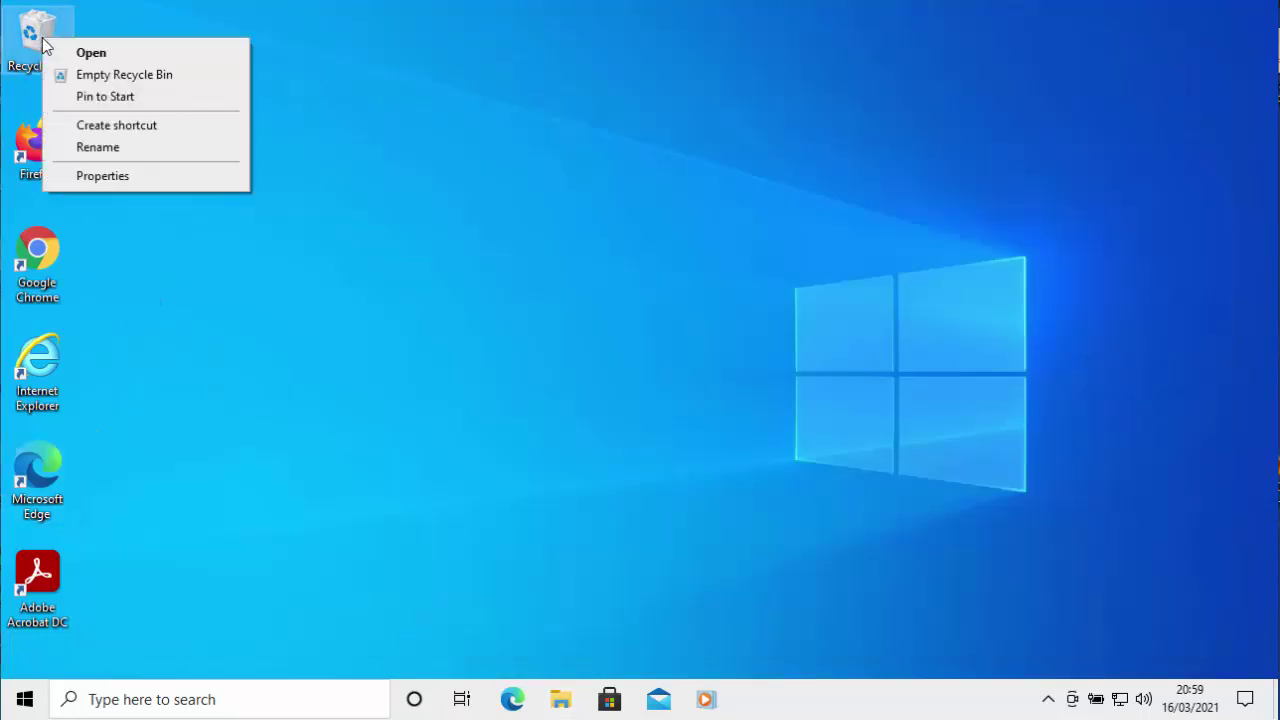
click(124, 75)
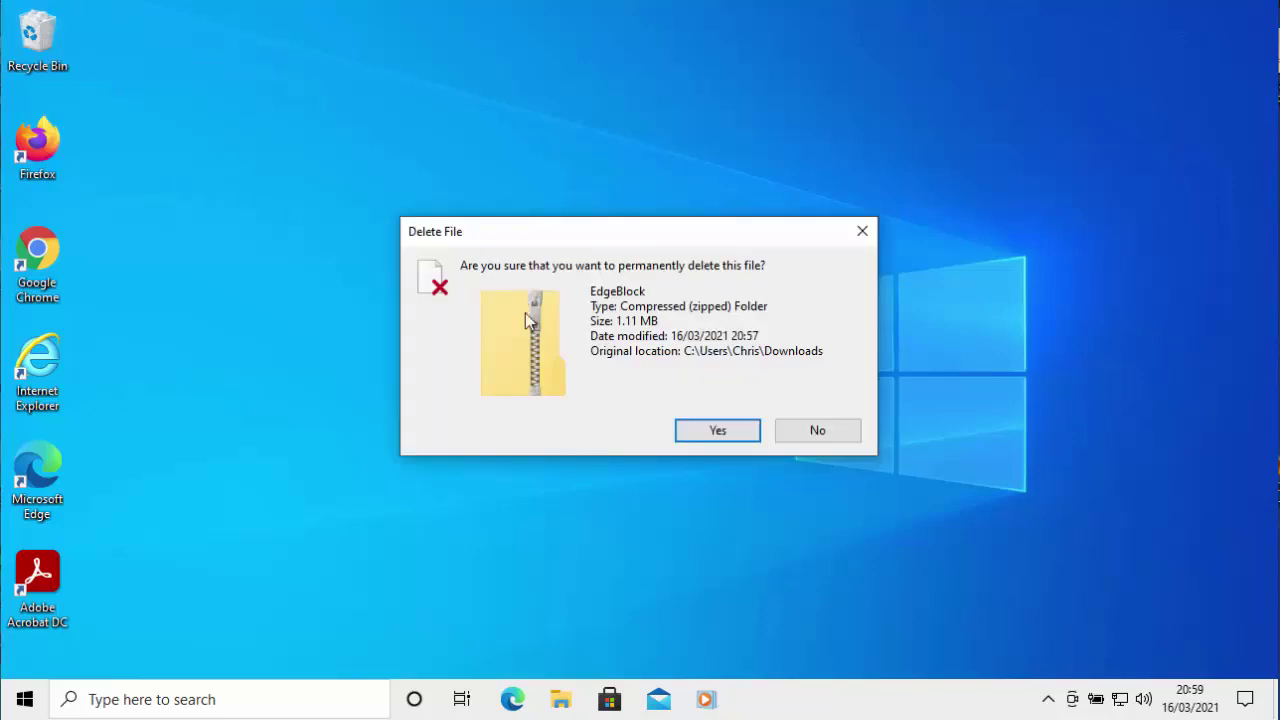
click(718, 430)
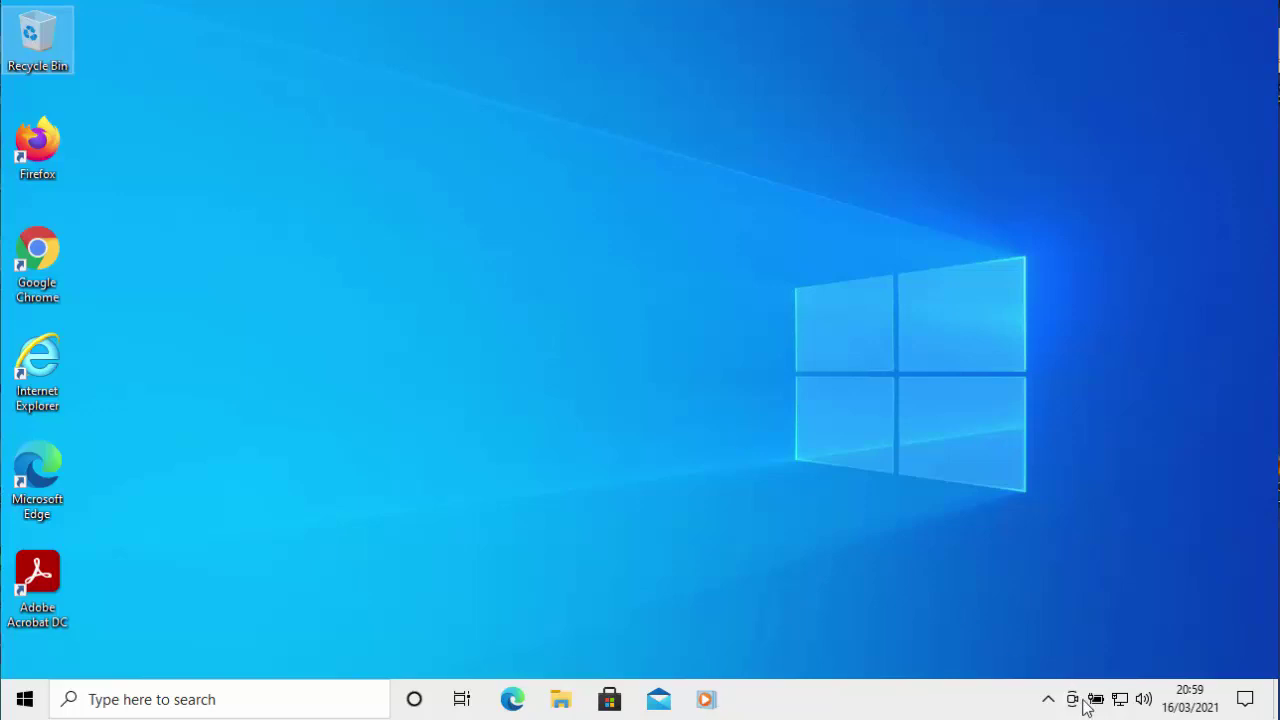
mouse_move(1096, 699)
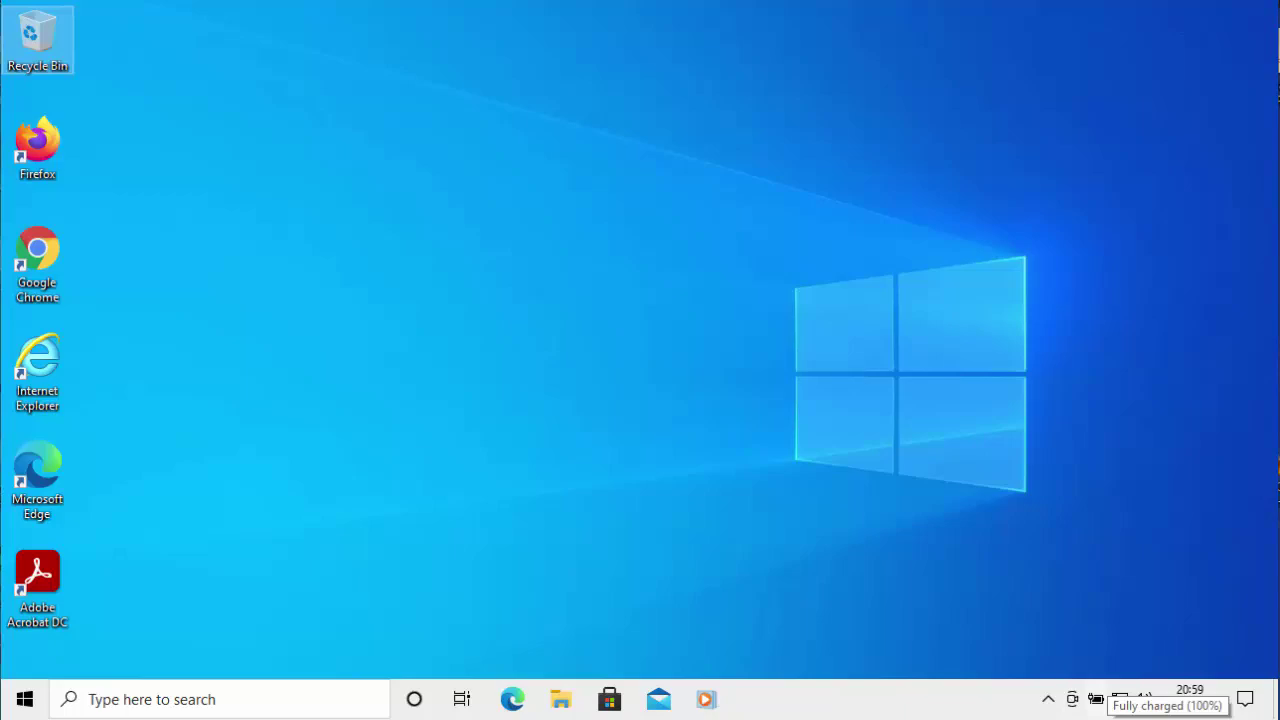